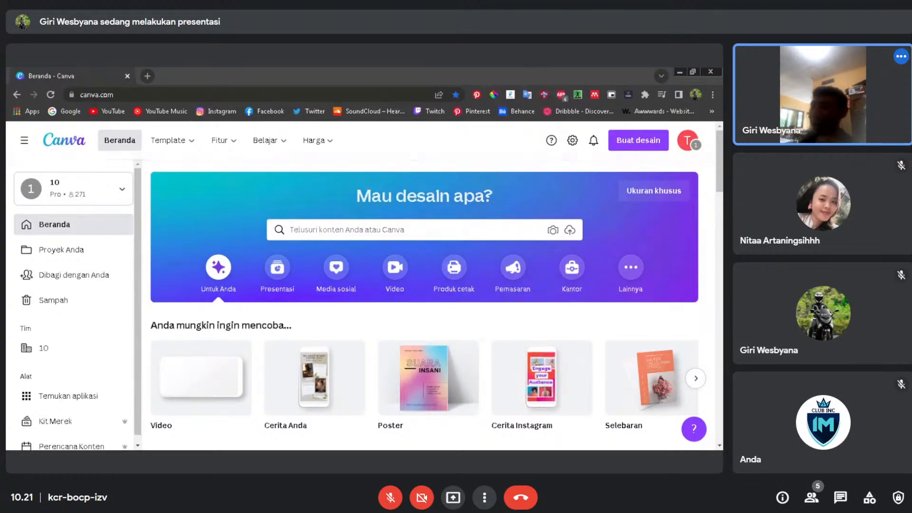
click(322, 311)
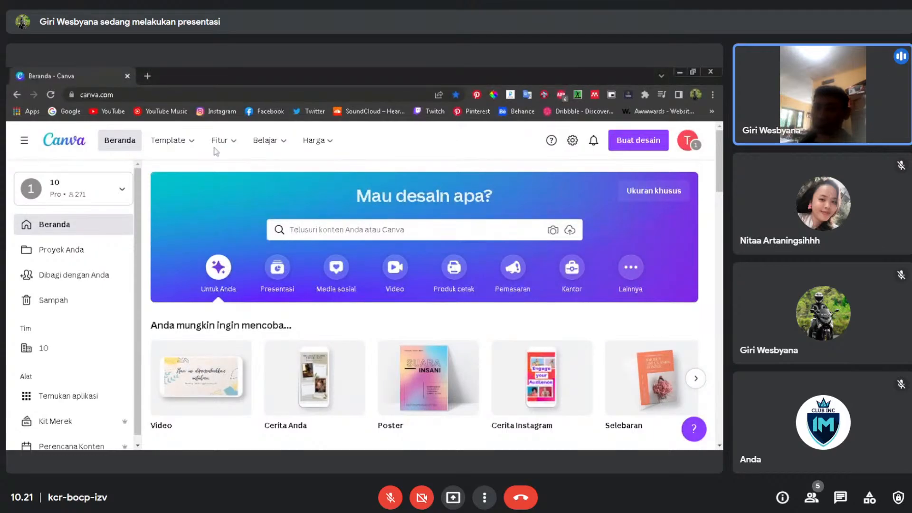
mouse_move(218, 145)
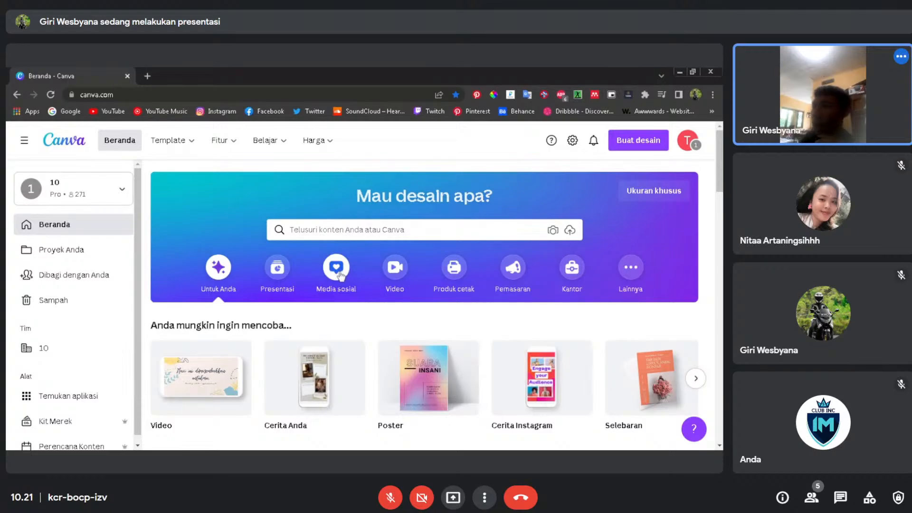
- Start a new Konten Instagram design from the social media category
click(336, 268)
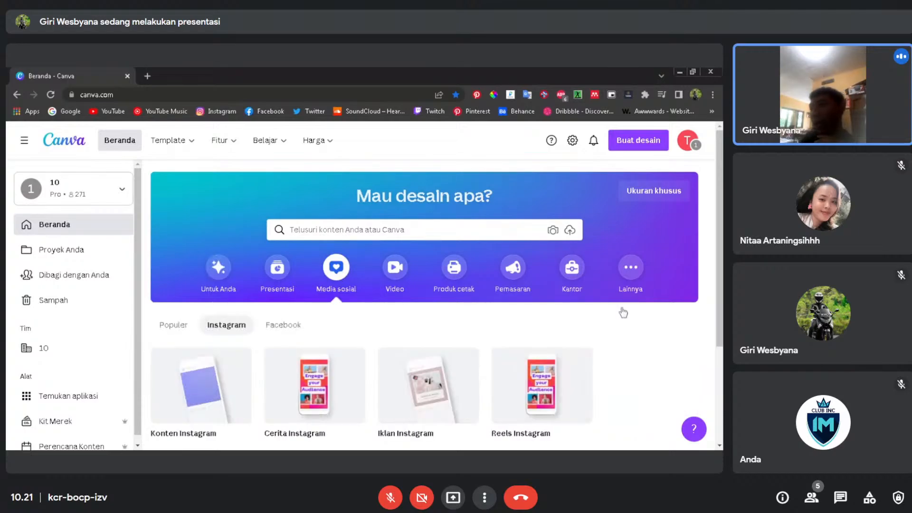
scroll(721, 199, down, 3)
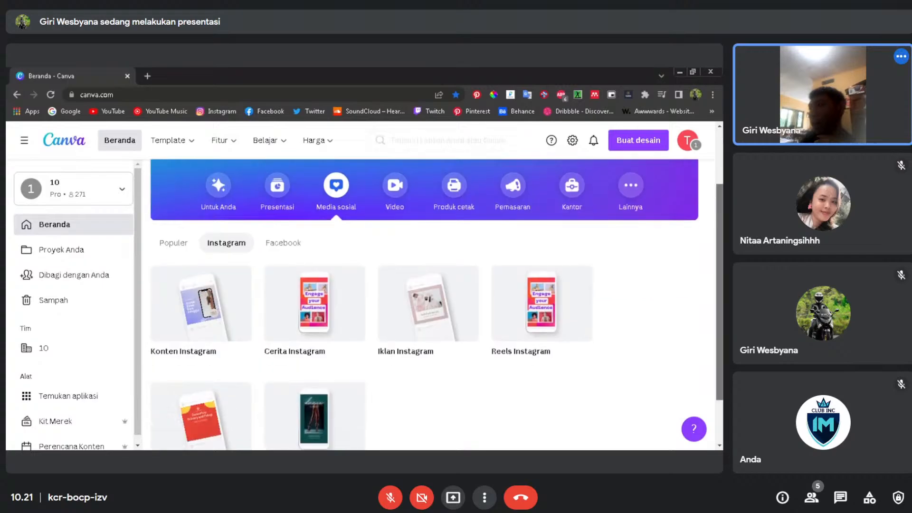
scroll(712, 259, up, 1)
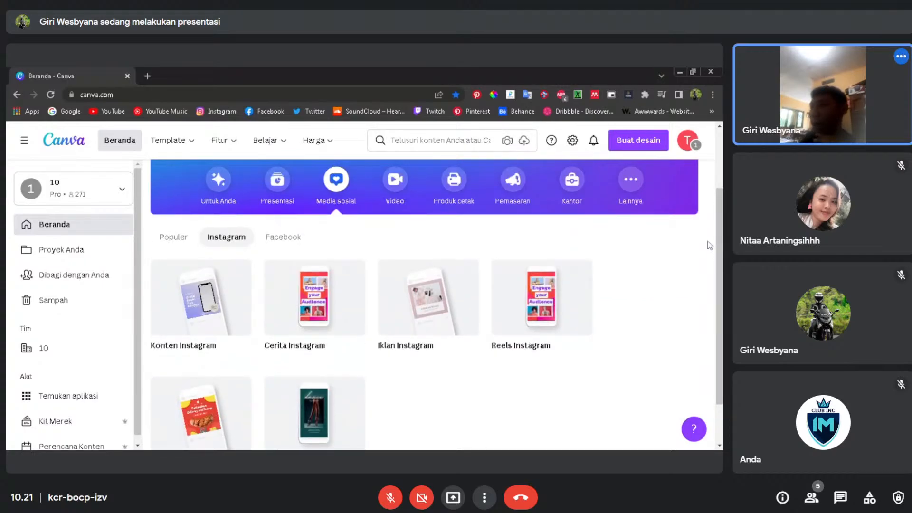
click(278, 192)
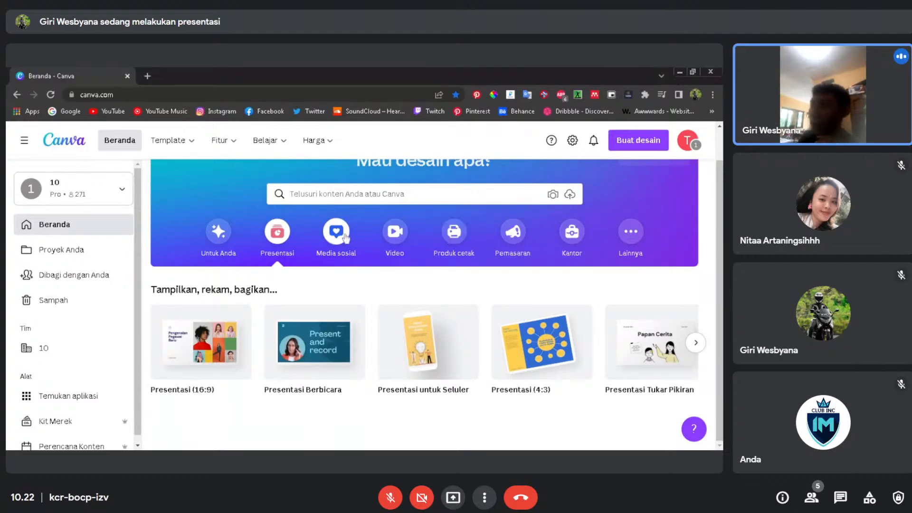
click(344, 235)
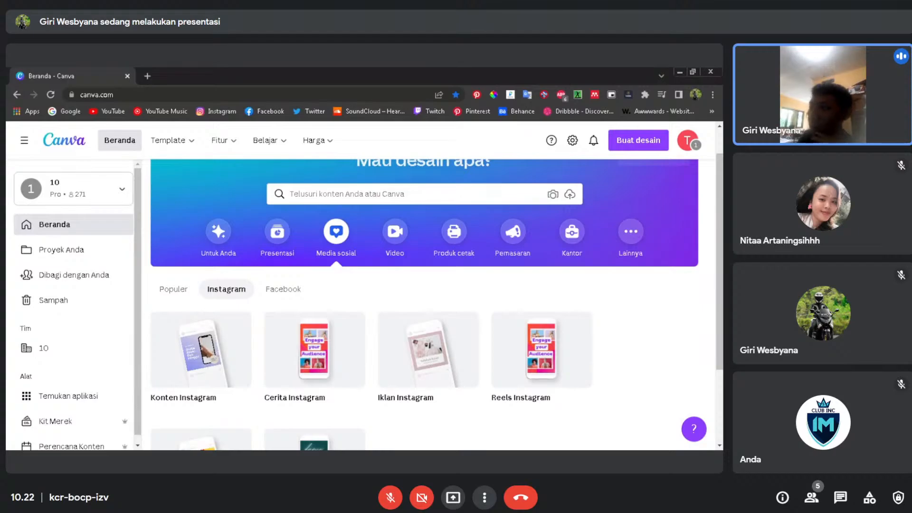
click(209, 355)
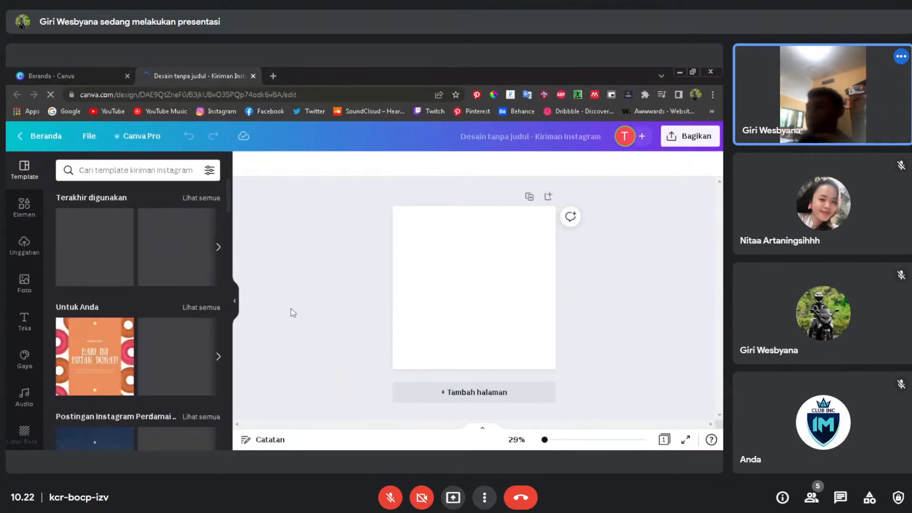
- Return to the Instagram post design in Canva and show the uploaded images
click(493, 279)
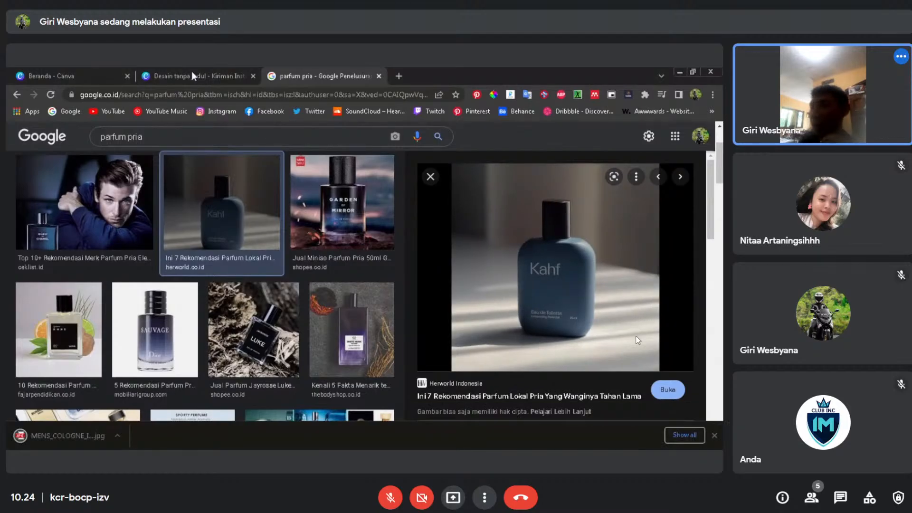
click(192, 76)
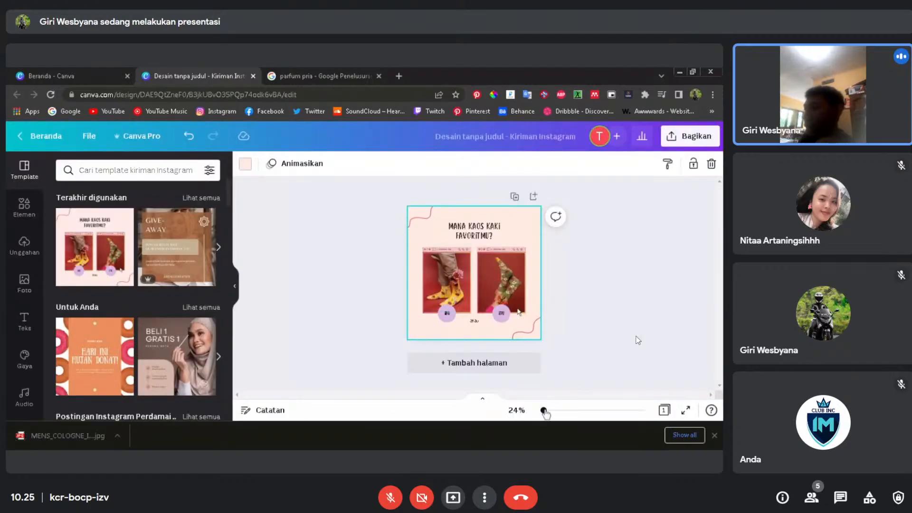
drag(545, 413, 550, 414)
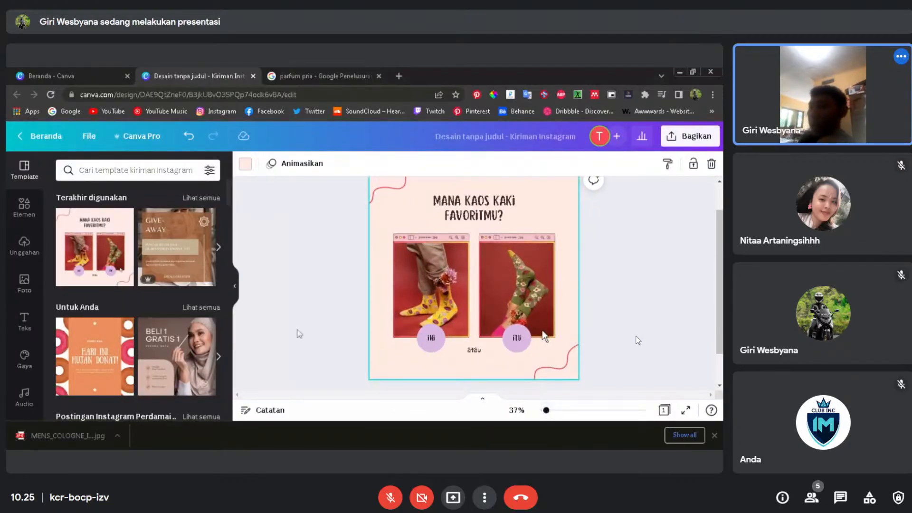
click(33, 246)
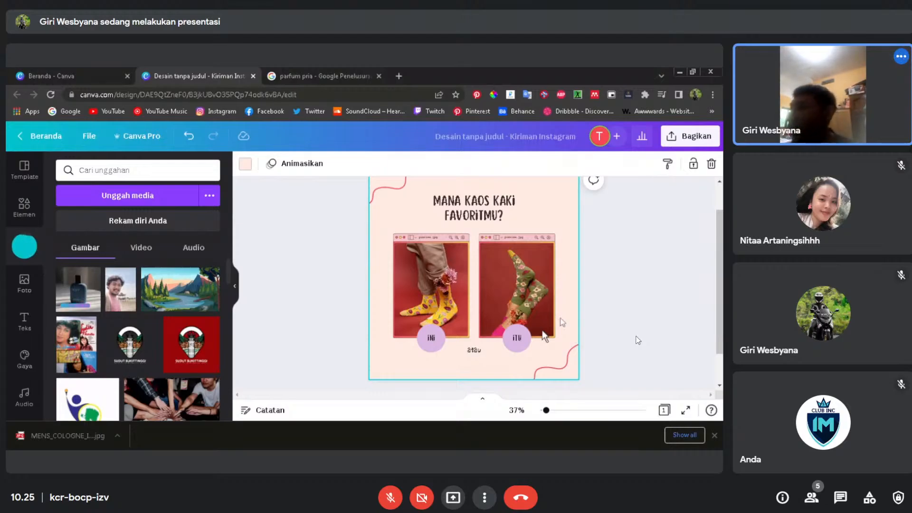
- Delete the two sock photos from their frames on the template page
drag(721, 276, 721, 270)
click(508, 275)
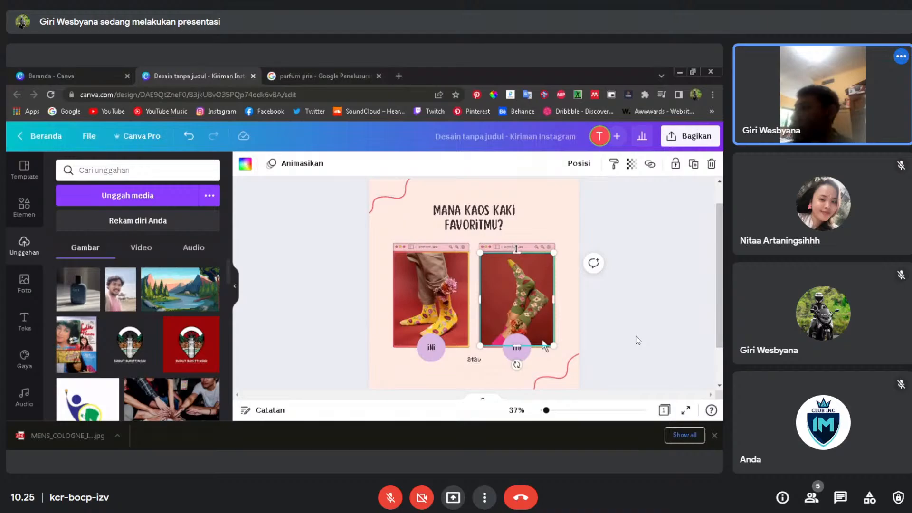
drag(528, 300, 526, 277)
key(Delete)
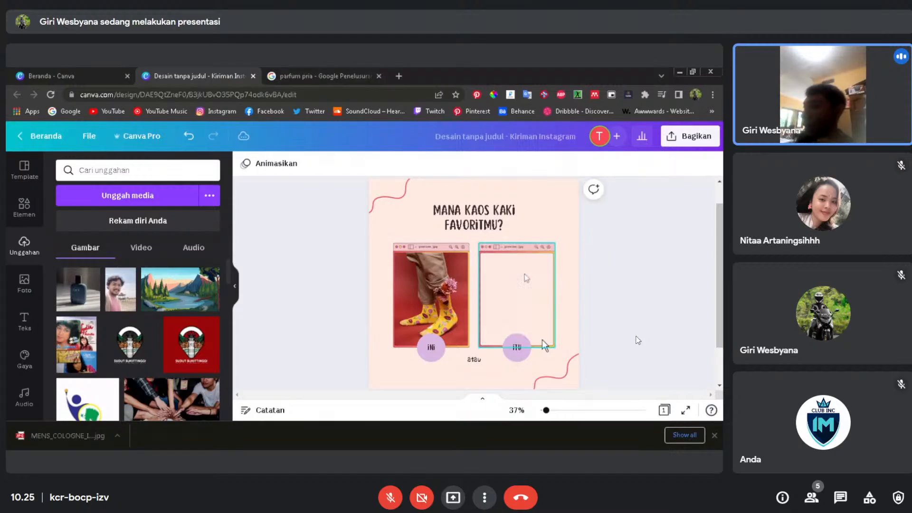
click(427, 298)
key(Delete)
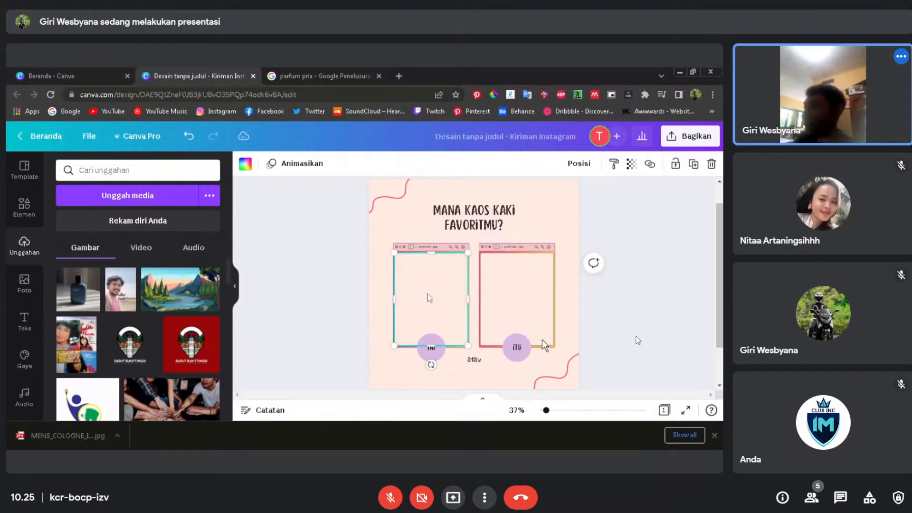
- Delete the right browser-window border, the "atau" text, and the "itu" label together with its purple circle
click(520, 254)
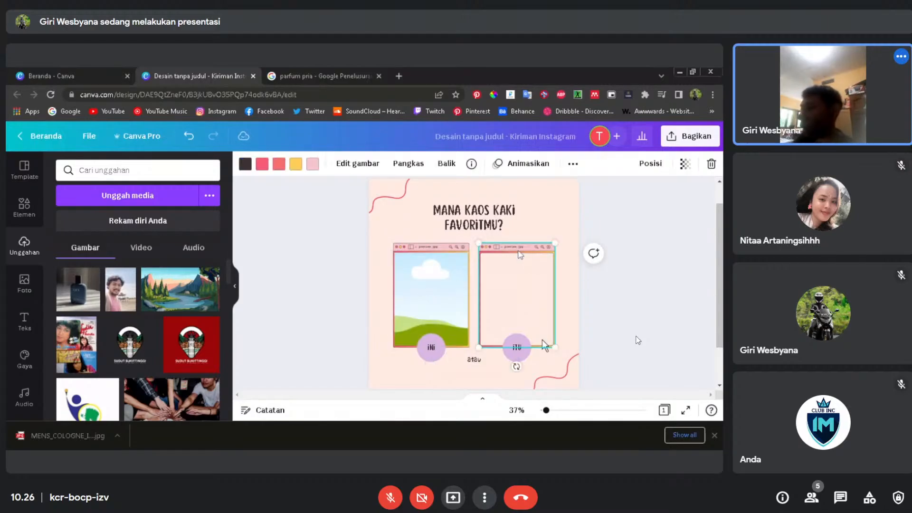
key(Delete)
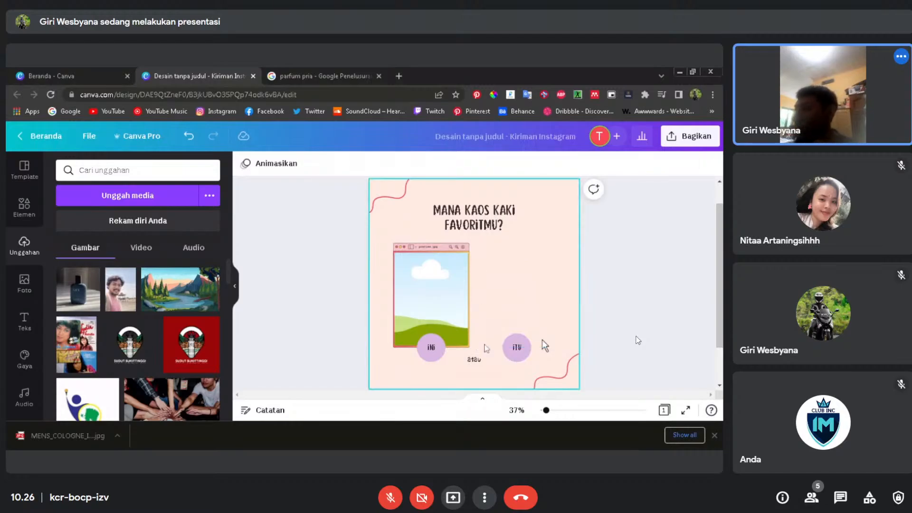
click(480, 360)
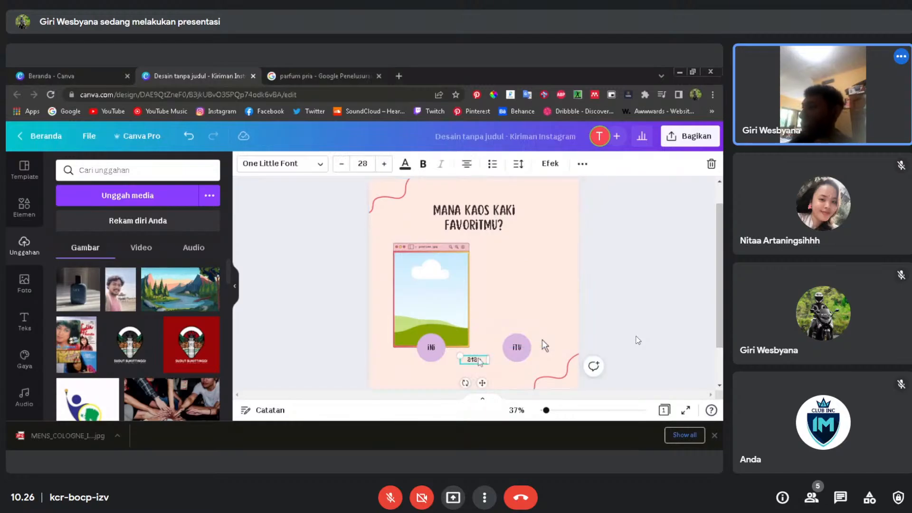
key(Delete)
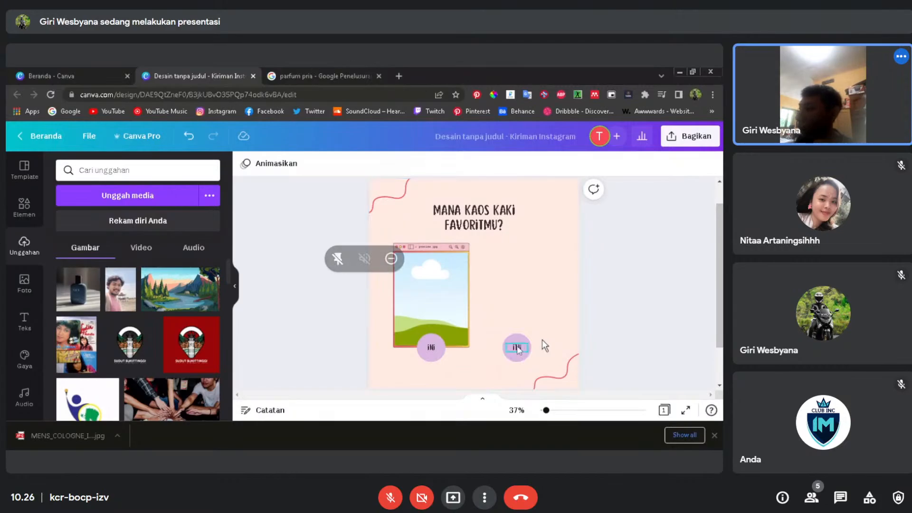
click(517, 348)
key(Delete)
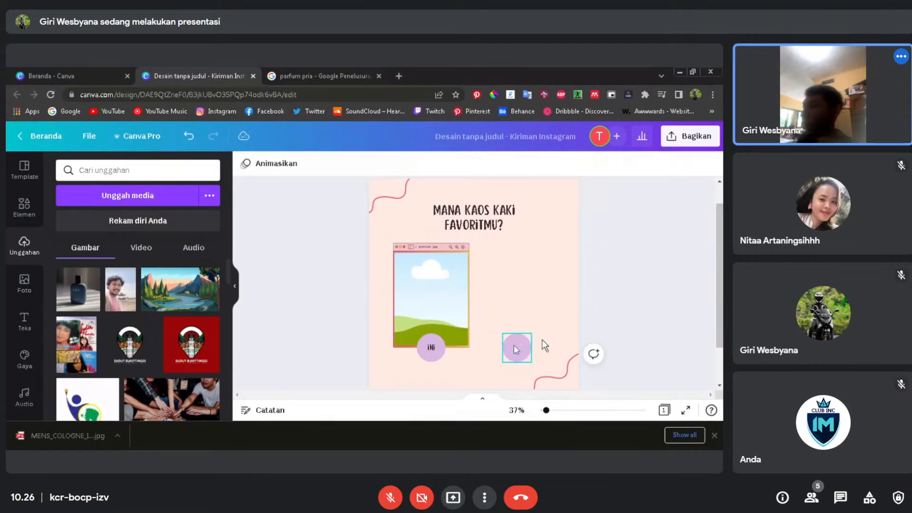
click(517, 349)
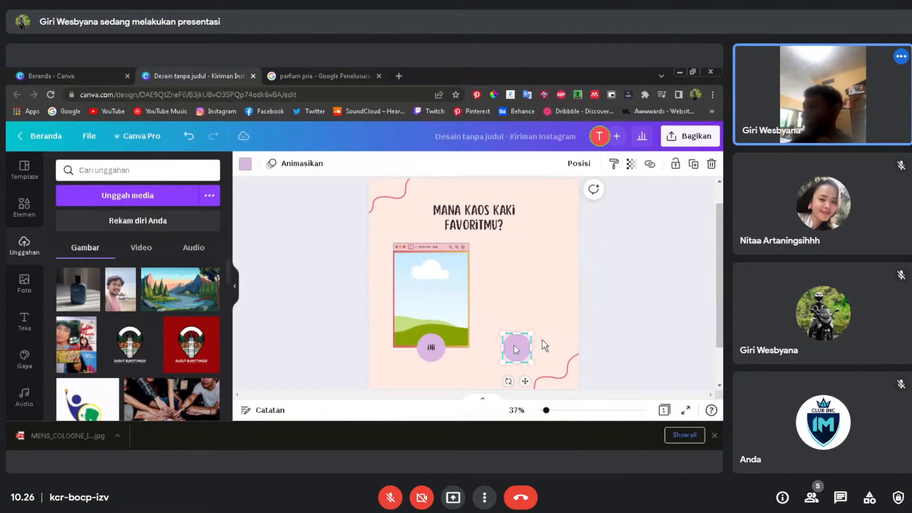
key(Delete)
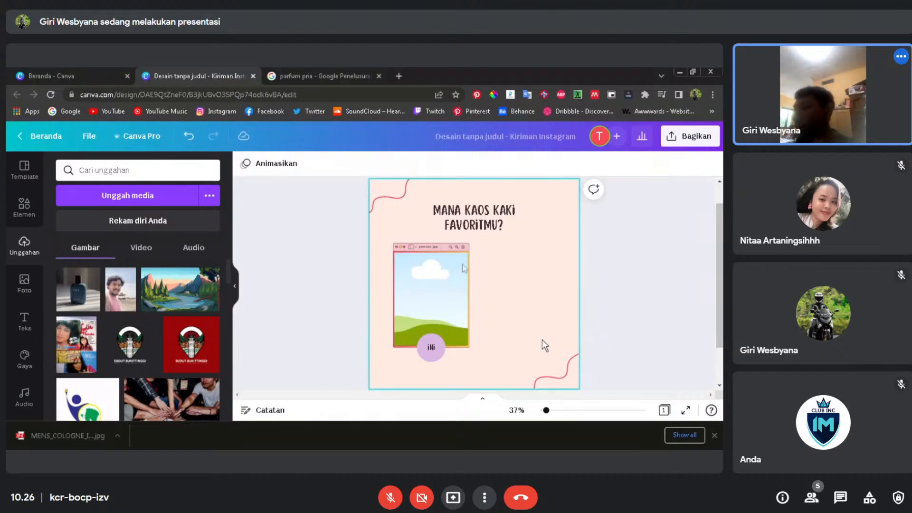
drag(433, 250, 448, 246)
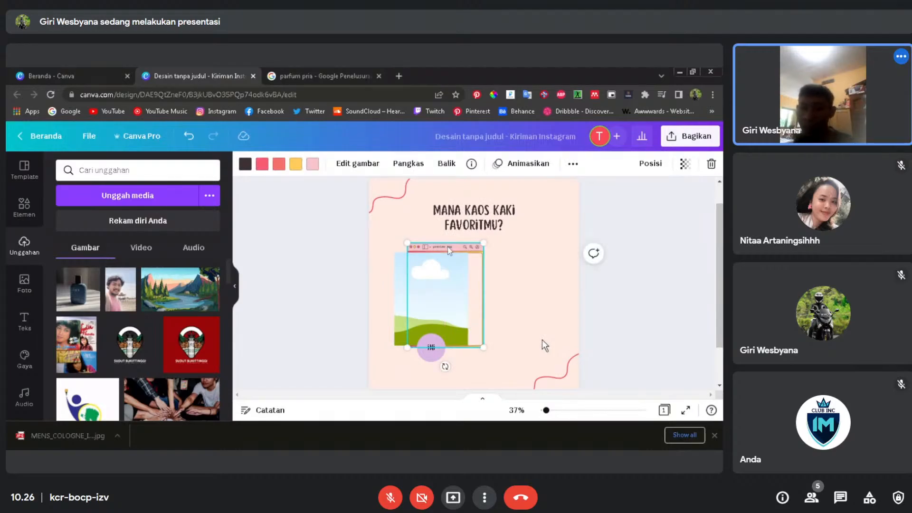
key(ctrl+z)
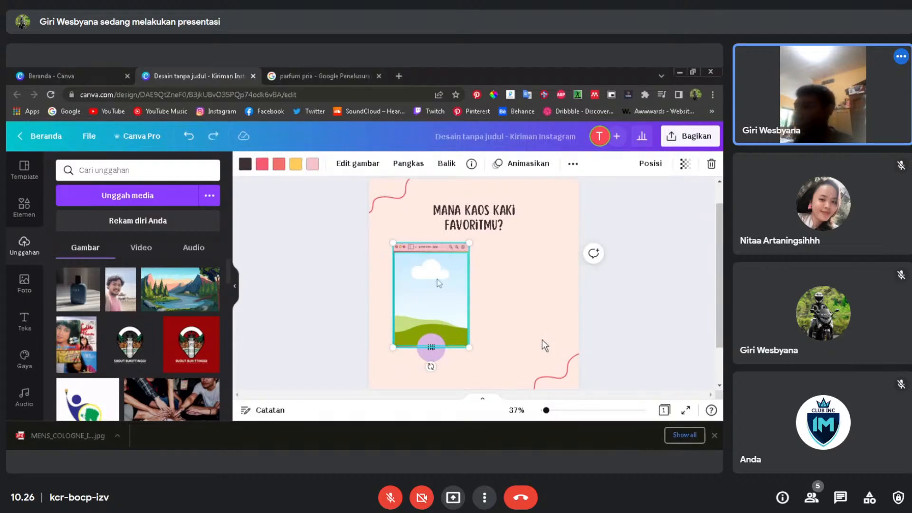
key(Escape)
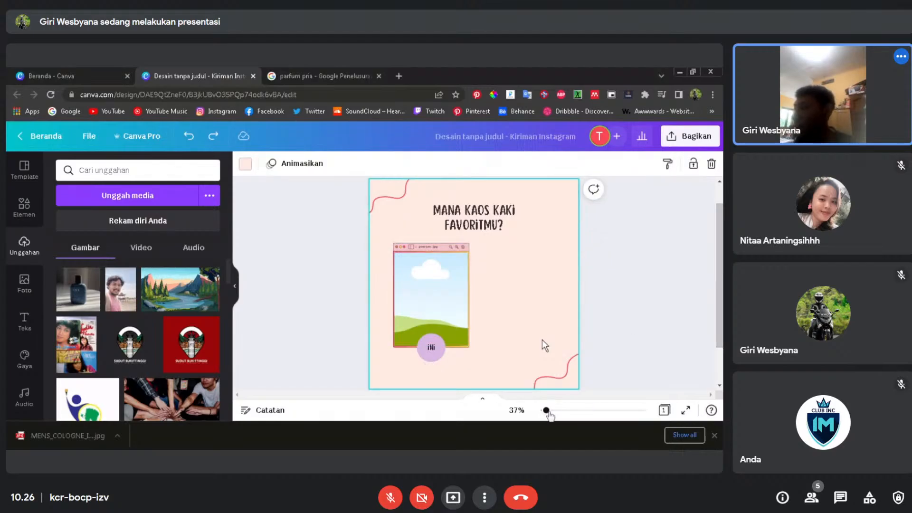
- Move the tablet frame down so it sits centred below the heading
drag(549, 414, 554, 415)
drag(721, 254, 720, 269)
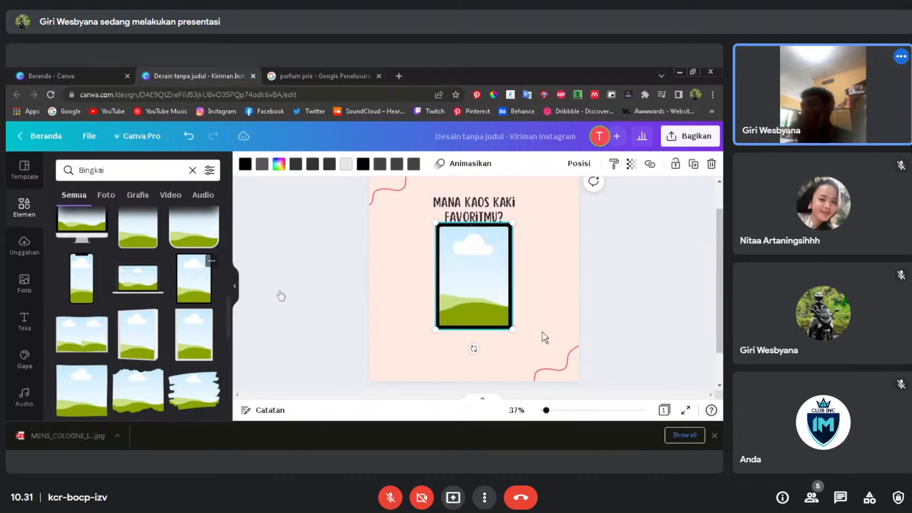
drag(479, 289, 486, 297)
mouse_move(722, 293)
mouse_down()
mouse_move(722, 280)
mouse_move(723, 288)
mouse_up()
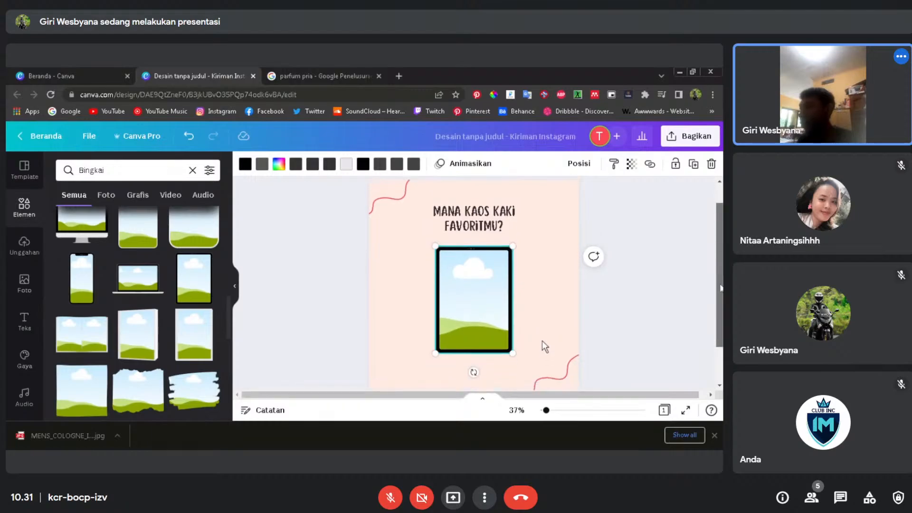
click(660, 288)
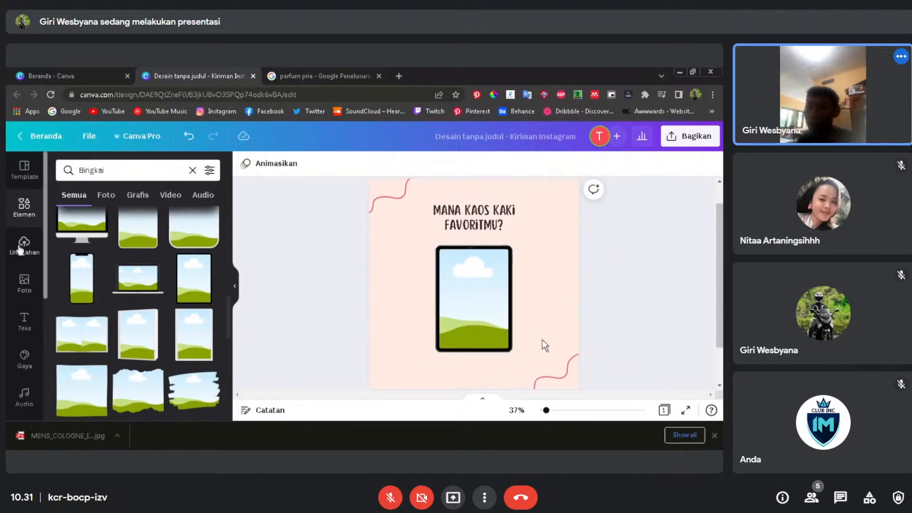
- Fill the tablet frame with the uploaded Kahf perfume photo and shift the frame slightly up toward the heading
click(20, 247)
drag(78, 289, 489, 309)
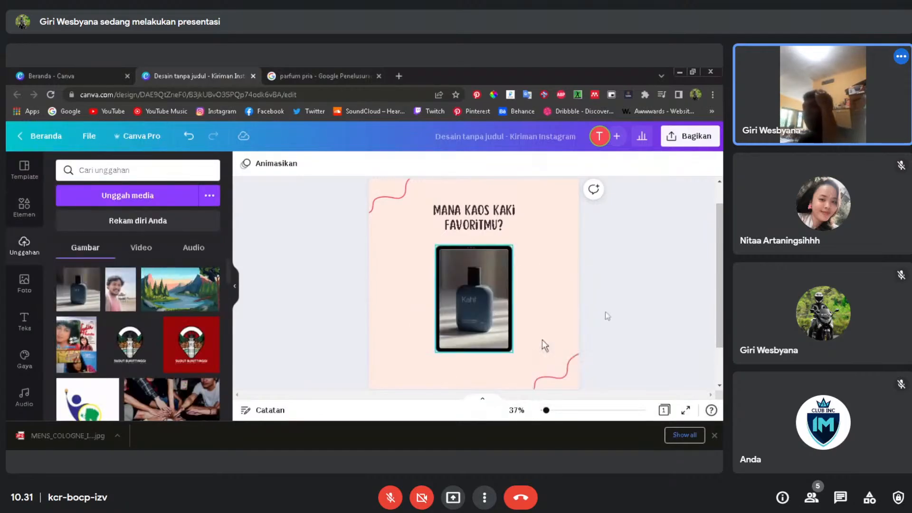
mouse_move(720, 271)
mouse_down()
mouse_move(720, 260)
mouse_move(720, 279)
mouse_up()
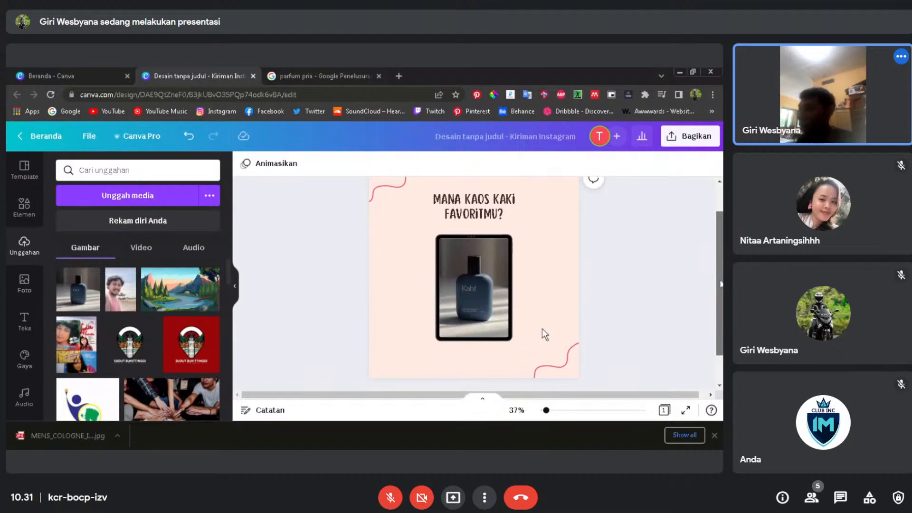
click(479, 282)
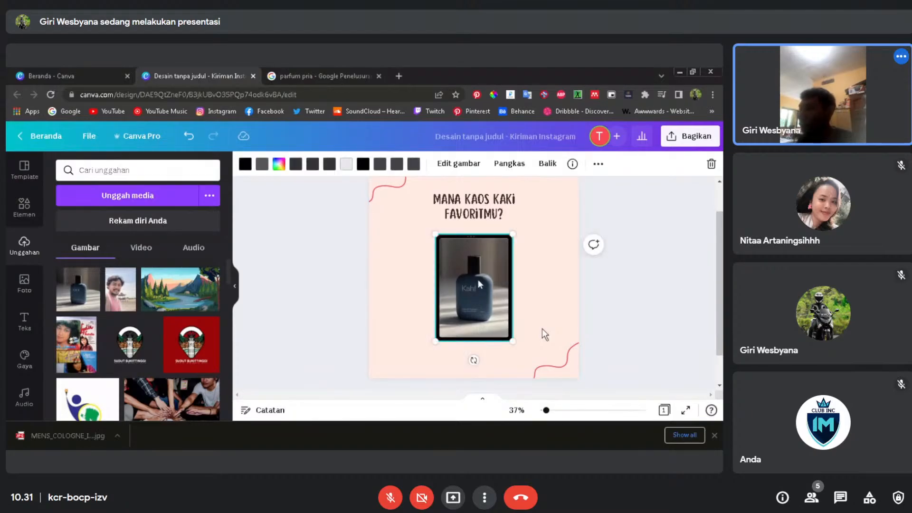
drag(480, 285, 477, 279)
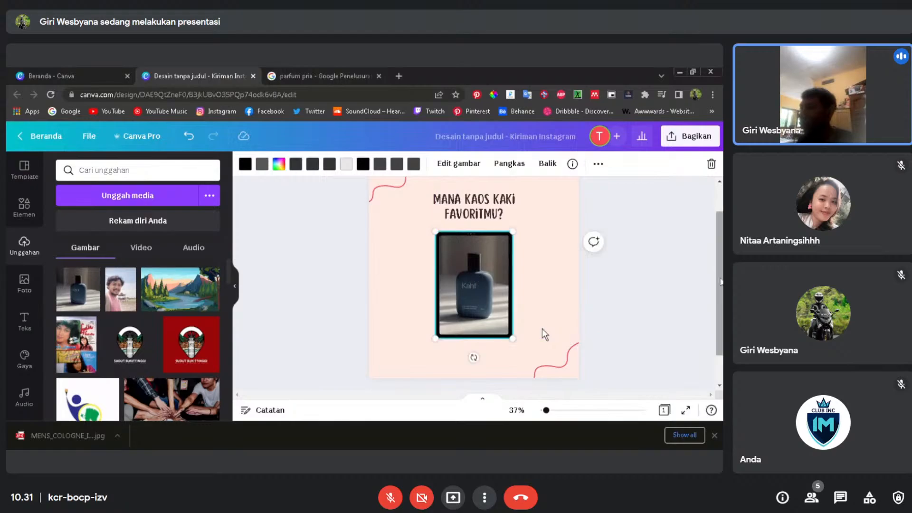
drag(720, 274, 720, 247)
click(627, 255)
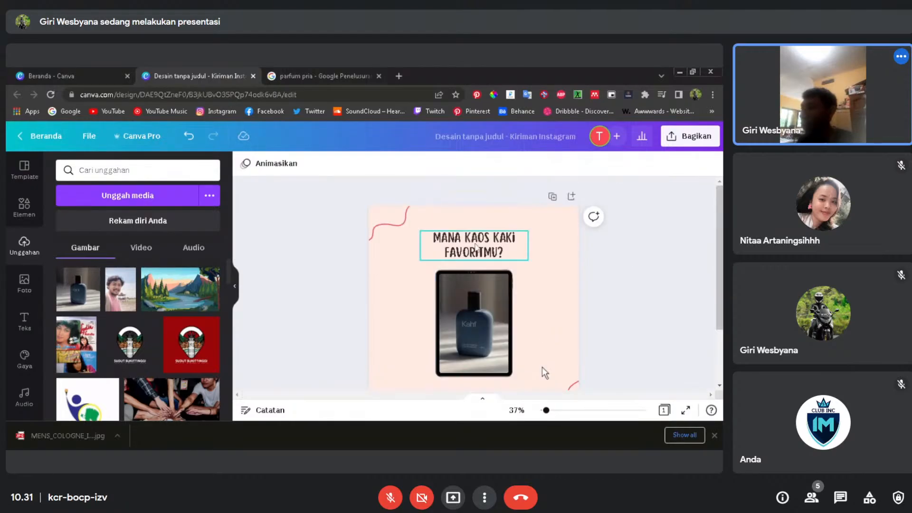
- Replace the sock heading's text with "PARFUM KAHF"
click(479, 249)
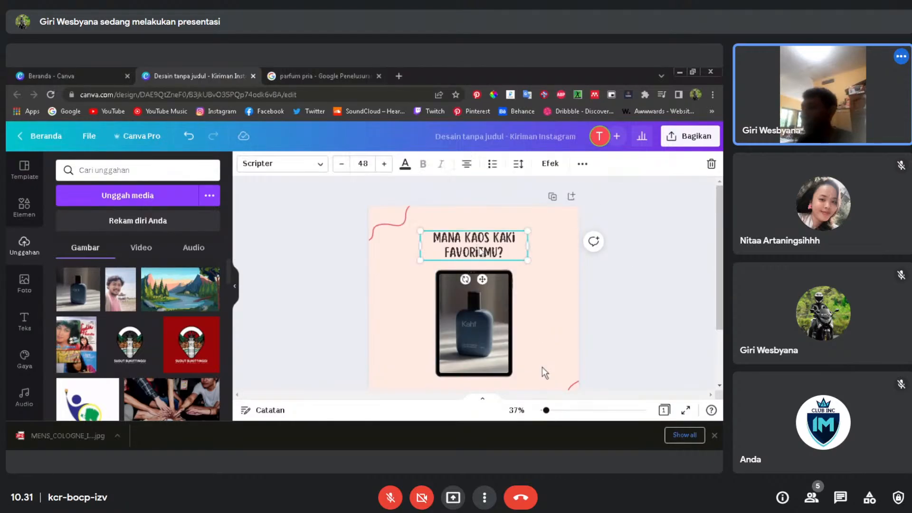
double_click(481, 251)
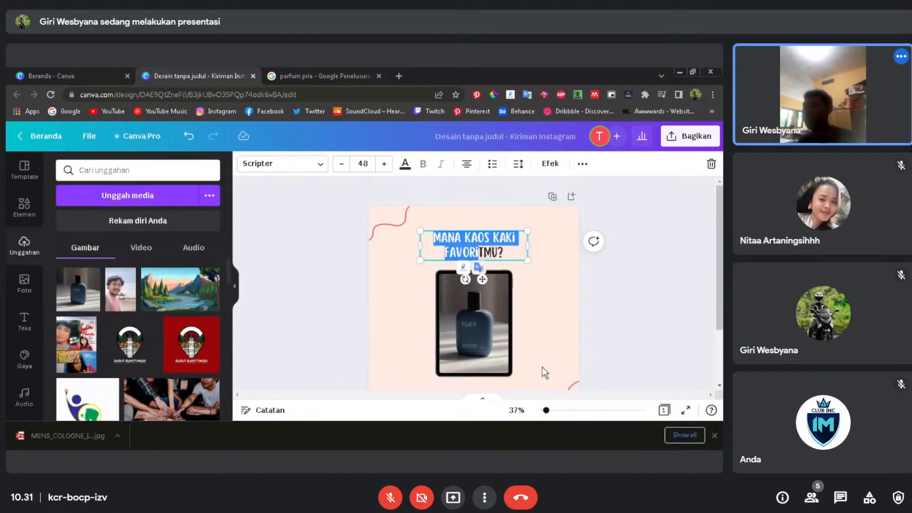
key(ctrl+a)
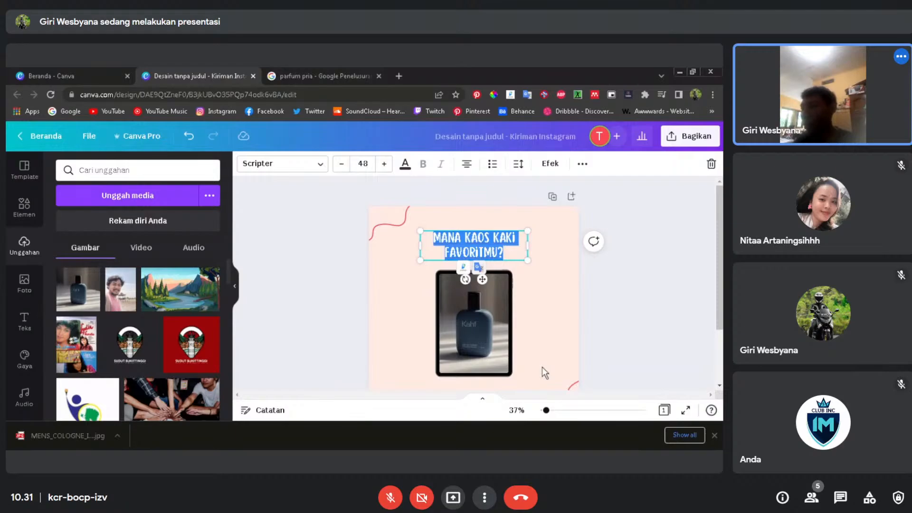
text(P)
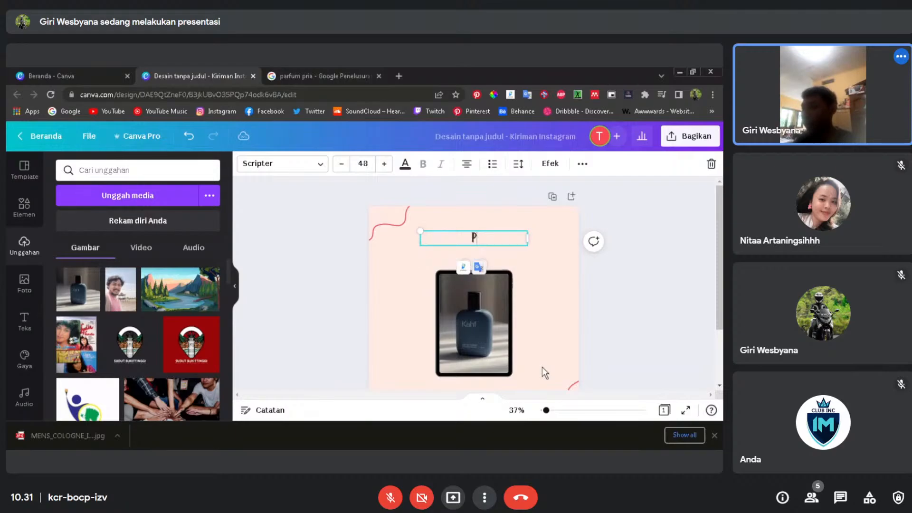
text(ARFUM)
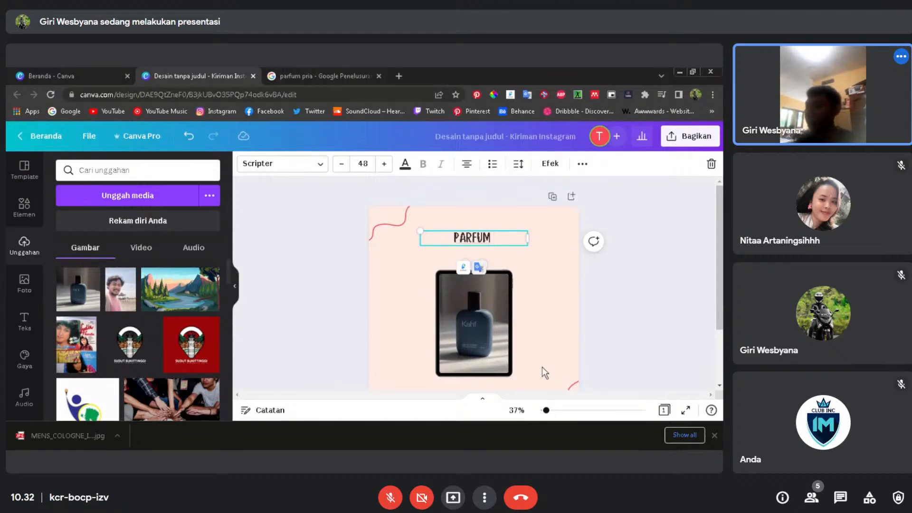
text( K)
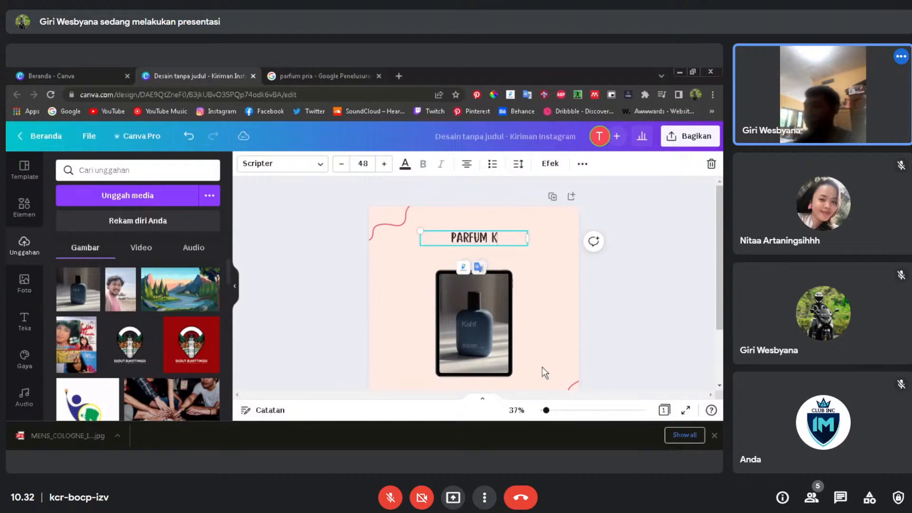
text(AHF)
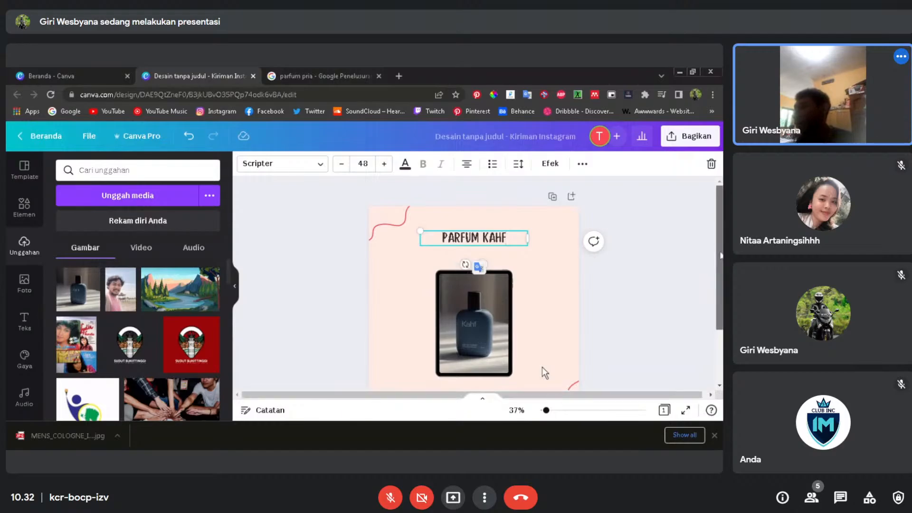
- Move the tablet frame with the perfume photo up closer beneath the heading, keeping it horizontally centred
scroll(542, 367, down, 1)
click(487, 295)
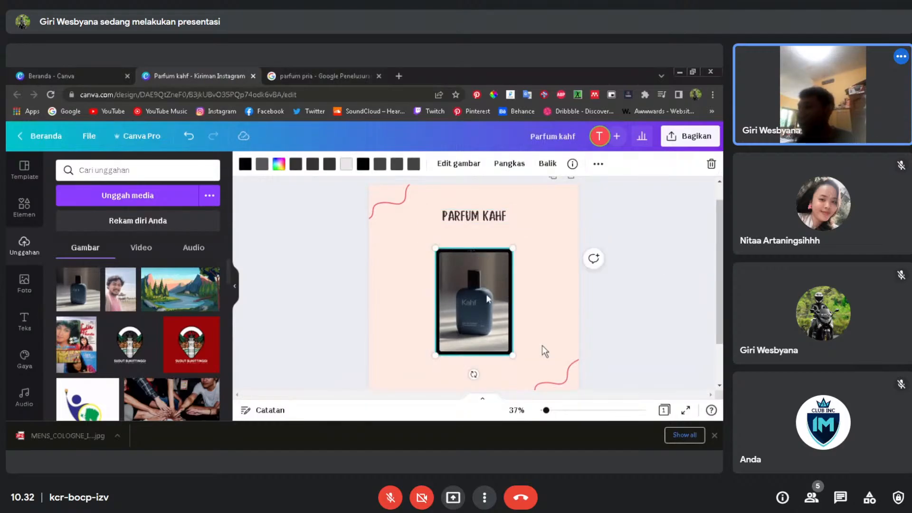
drag(487, 299, 486, 288)
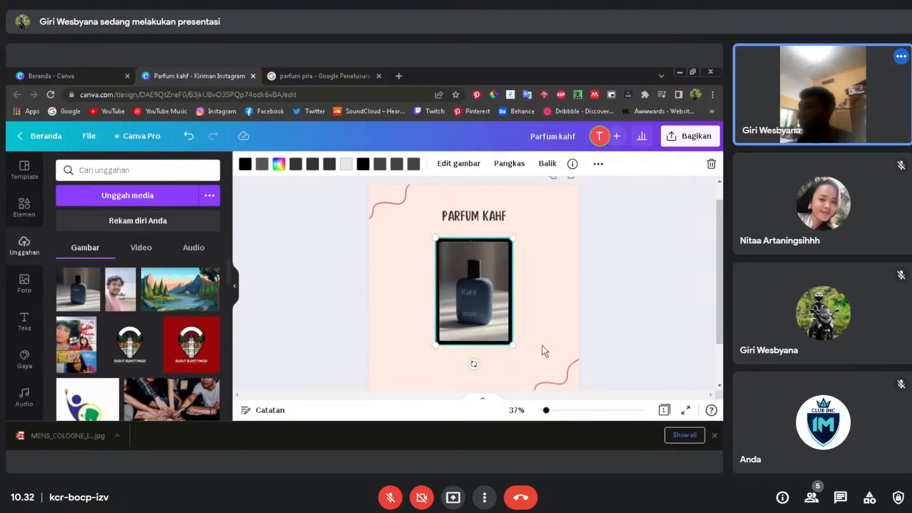
scroll(543, 346, down, 1)
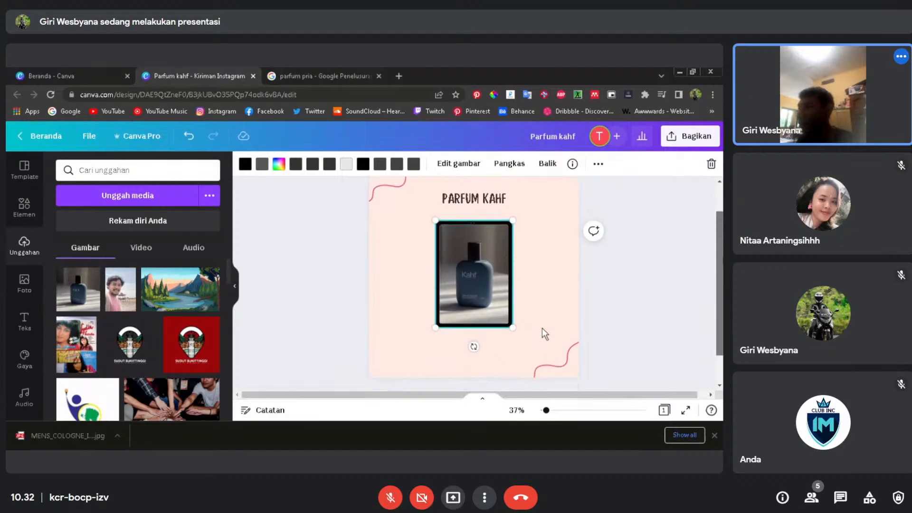
click(543, 328)
drag(486, 275, 483, 270)
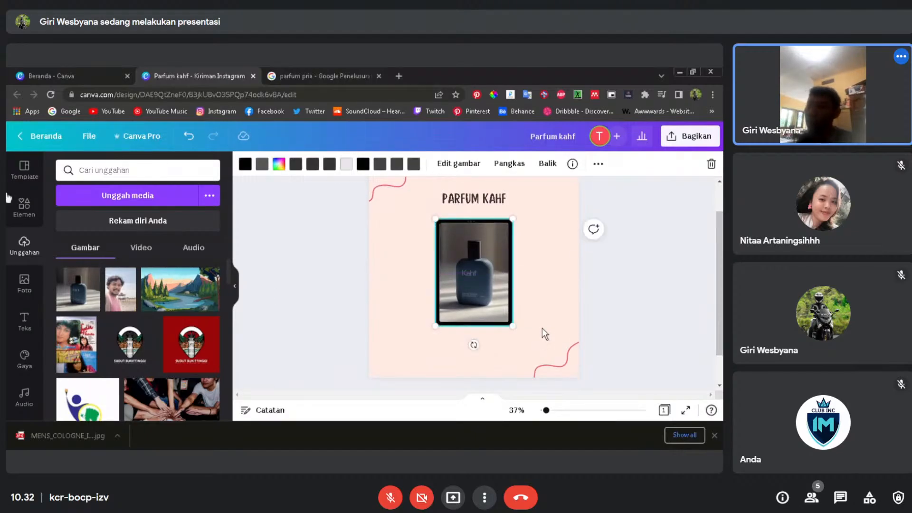
- Add a dark circle to the page, shrink it and place it over the lower-left corner of the tablet frame
click(21, 213)
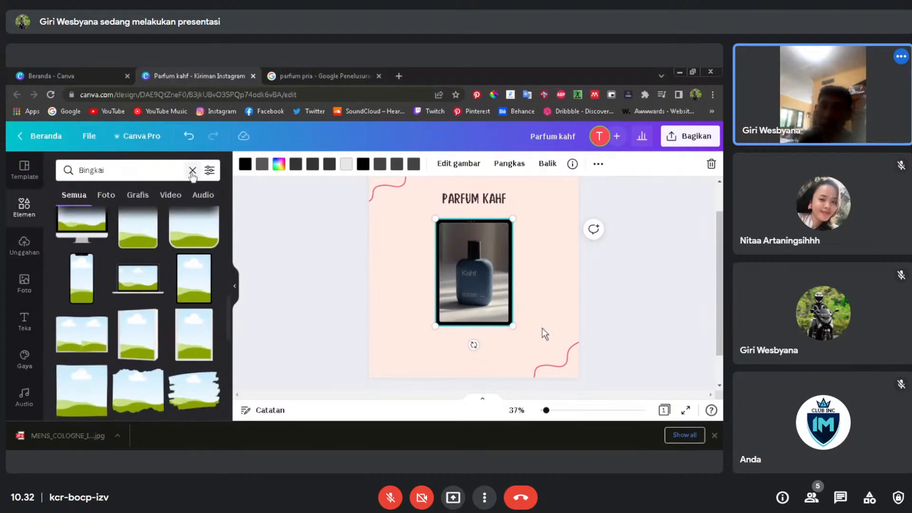
click(193, 171)
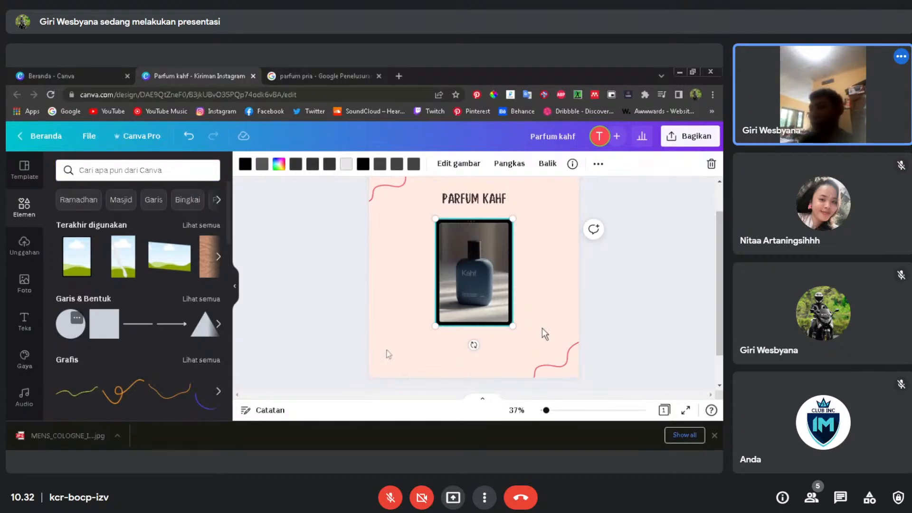
key(c)
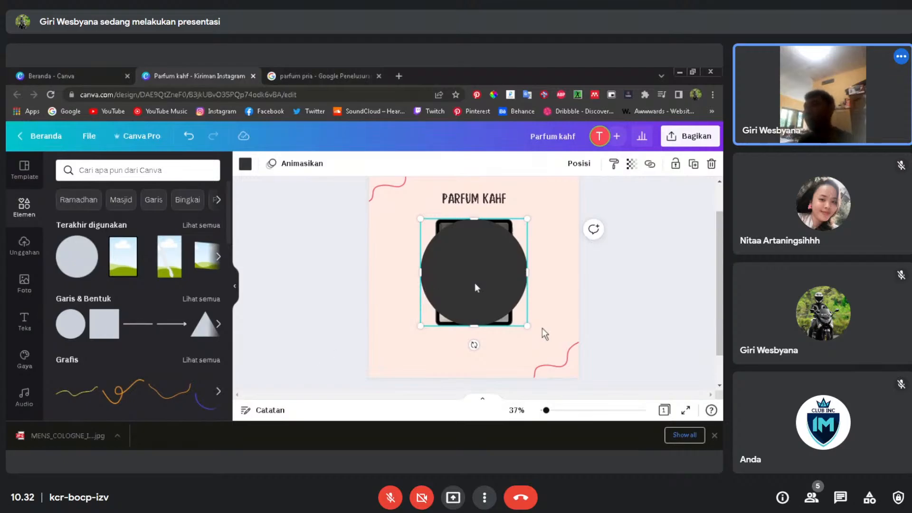
drag(476, 286, 434, 336)
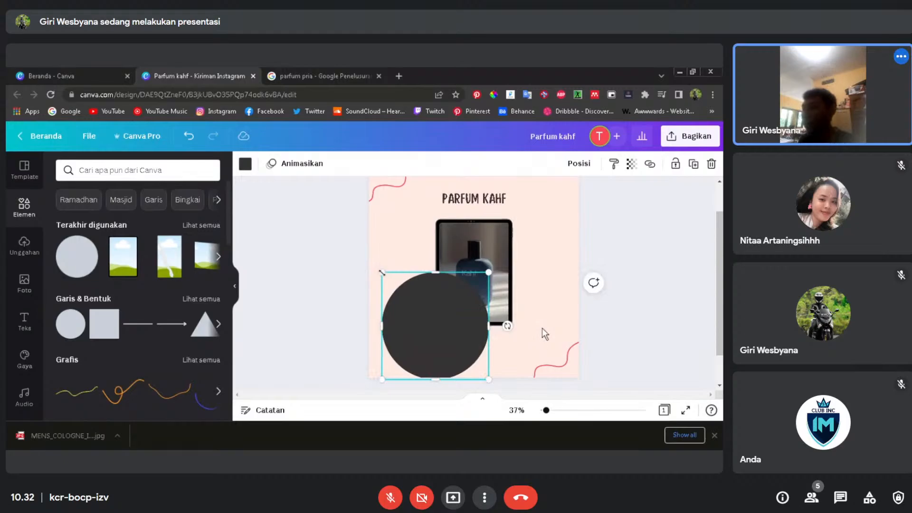
drag(381, 273, 423, 313)
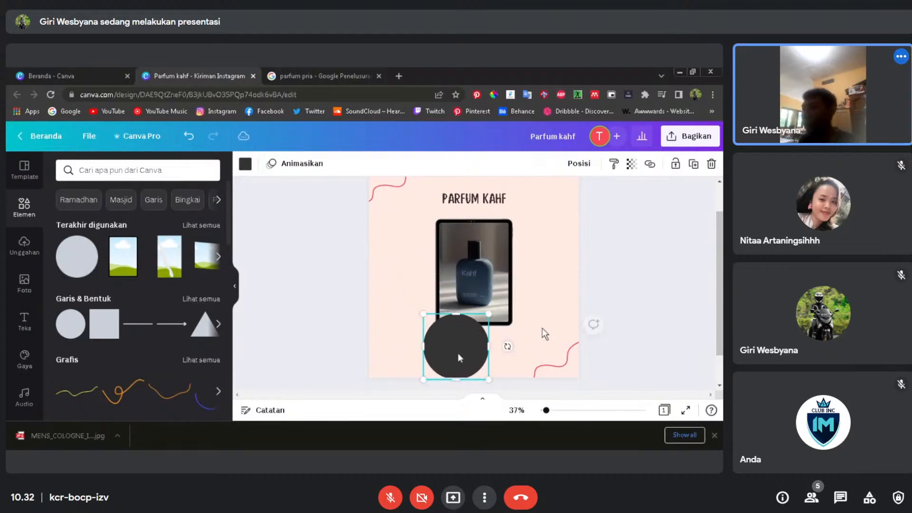
drag(489, 379, 450, 327)
drag(720, 316, 721, 300)
click(625, 310)
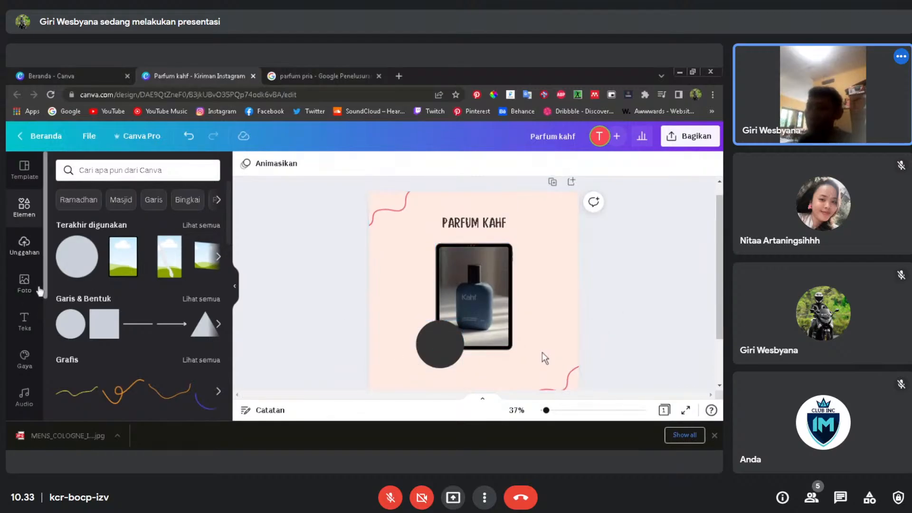
- Browse the ready-made text styles and add the pink "XOXO" style to the page
click(25, 323)
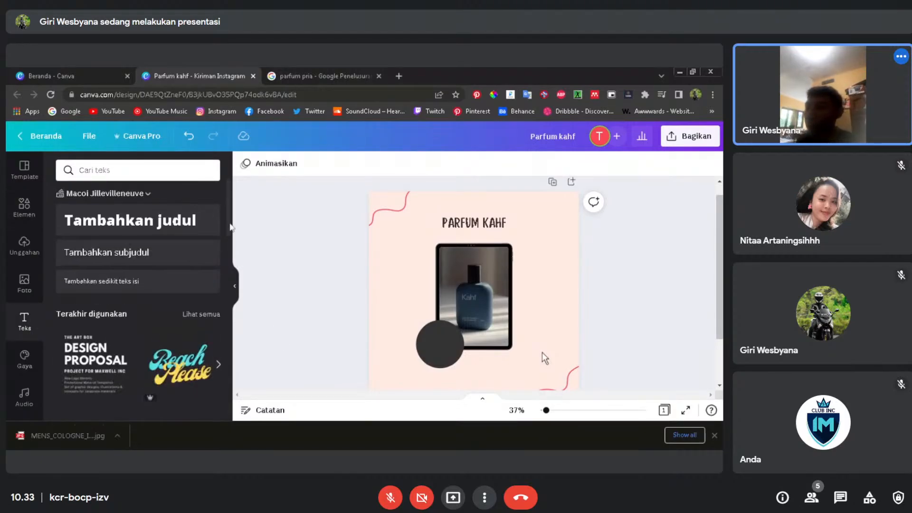
drag(230, 218, 233, 327)
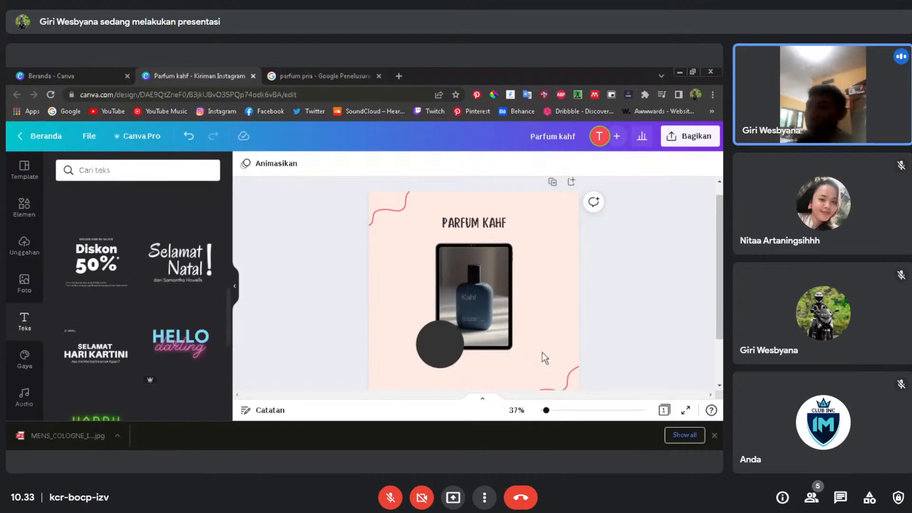
drag(231, 318, 227, 385)
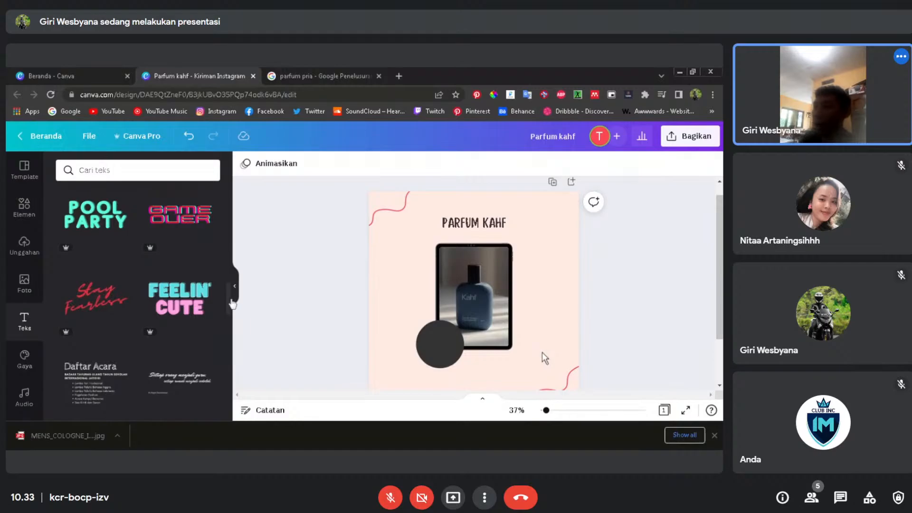
drag(230, 301, 233, 332)
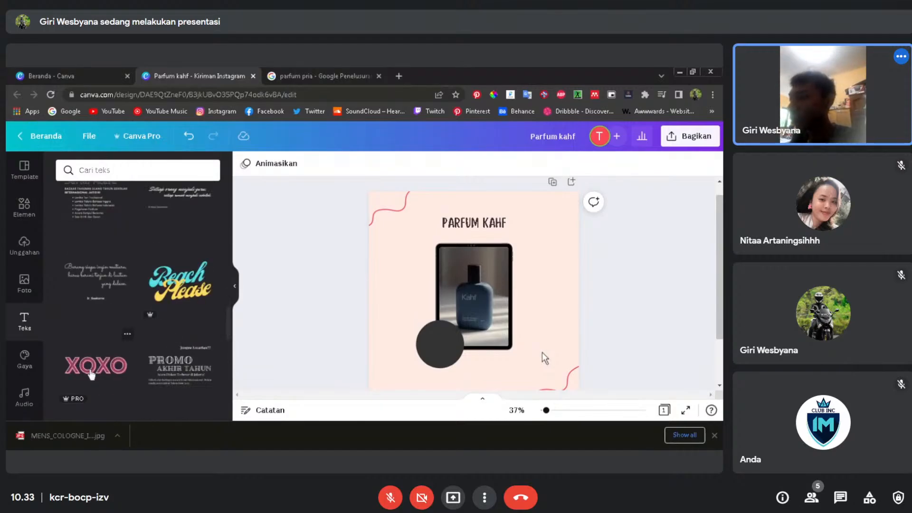
click(92, 375)
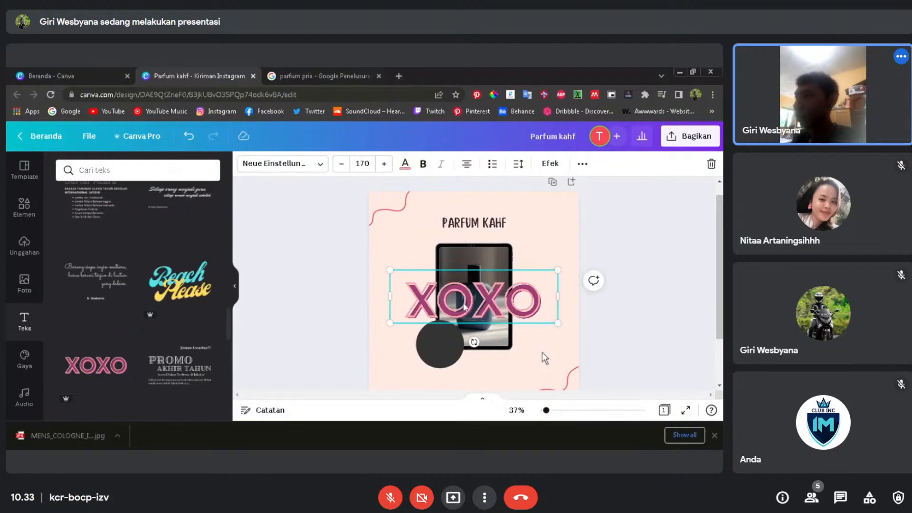
- Replace the "XOXO" text with the price "99K" and keep that text box selected
double_click(525, 307)
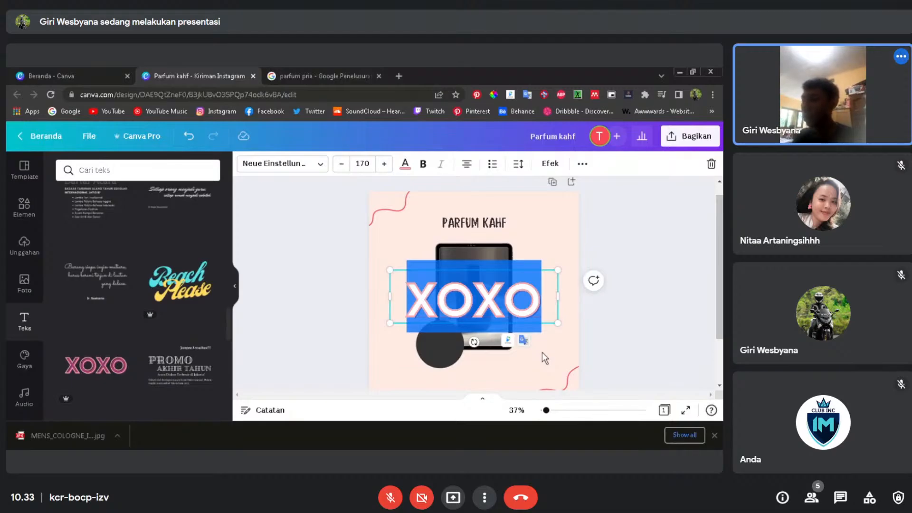
text(99)
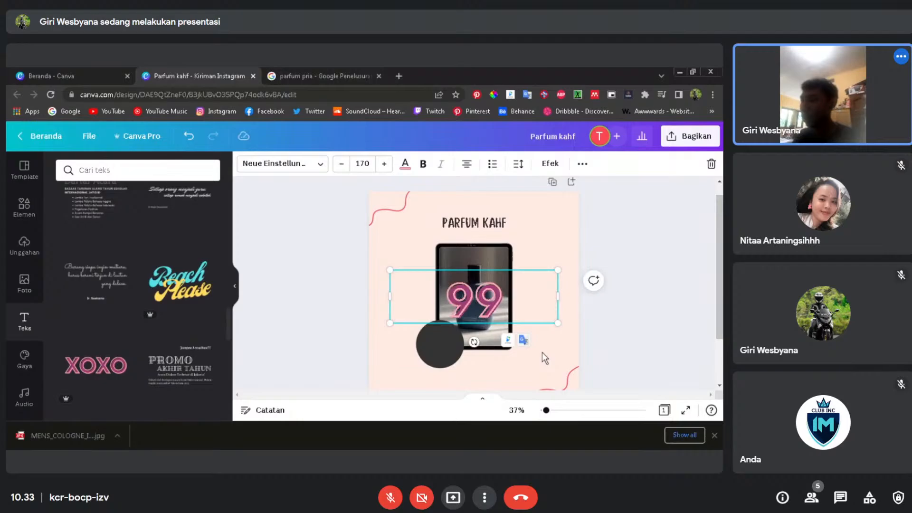
text(K)
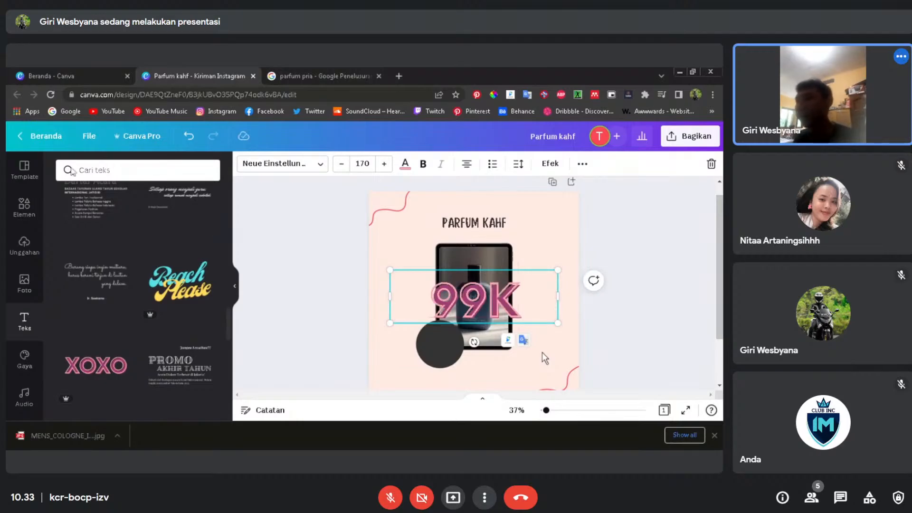
click(330, 264)
click(463, 304)
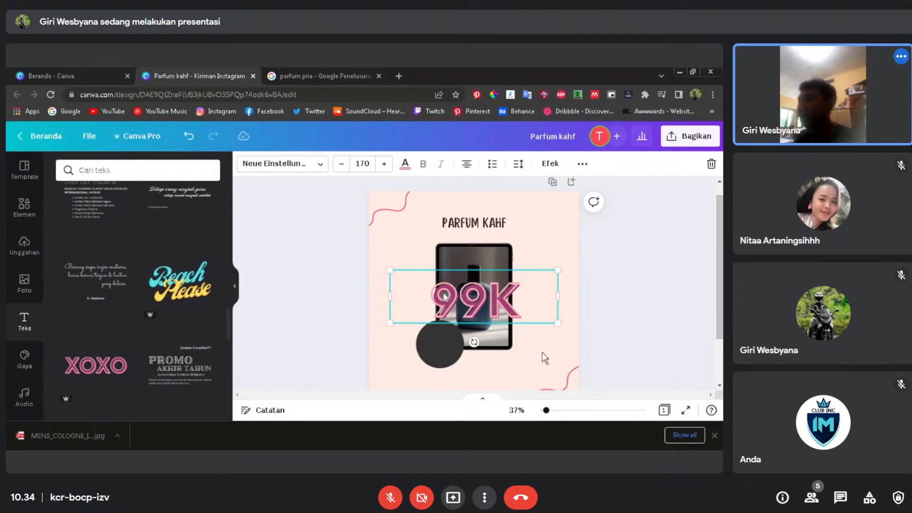
- Reduce the font size of the "99K" text to 160
click(341, 164)
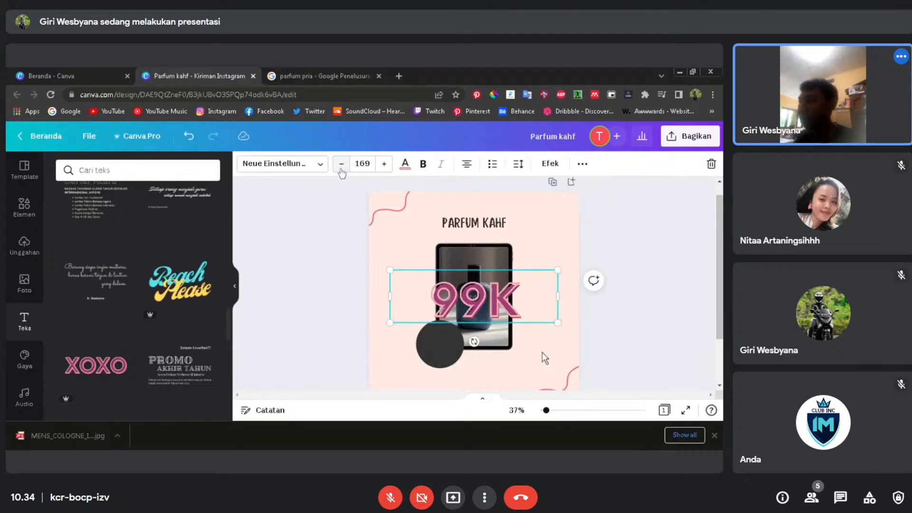
click(341, 164)
click(341, 164)
click(341, 164)
click(341, 164)
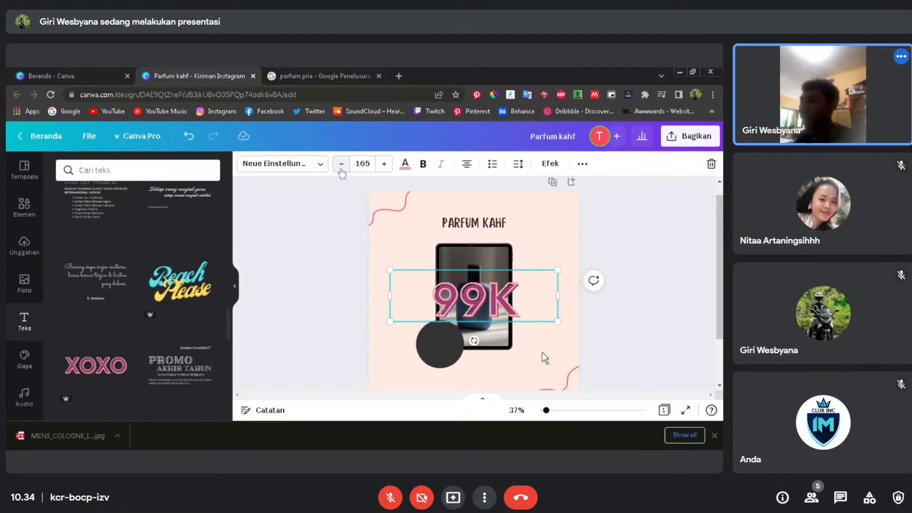
click(341, 168)
click(340, 169)
click(340, 169)
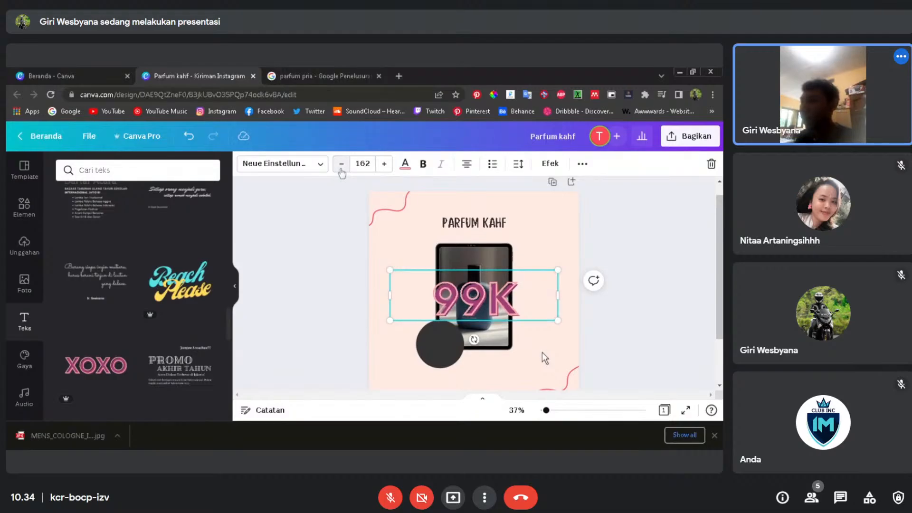
click(340, 169)
click(340, 168)
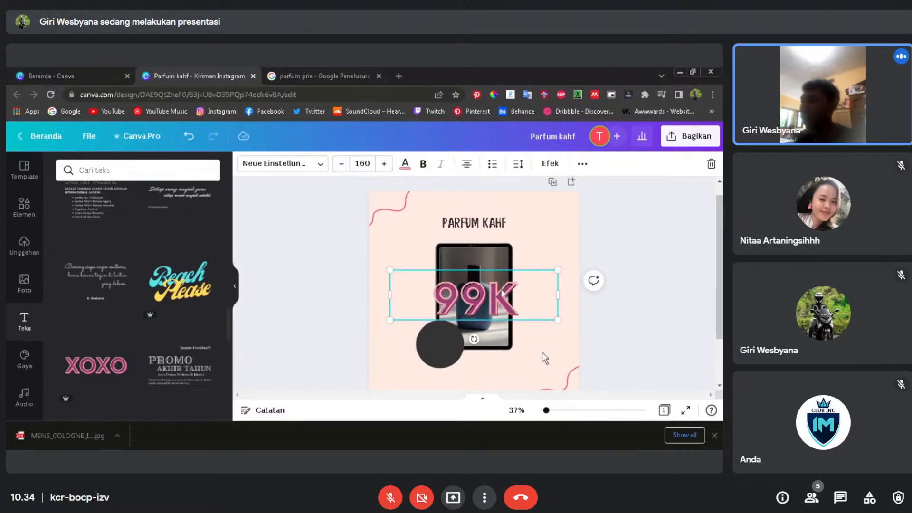
- Set the font size of the "99K" text to 80
click(363, 164)
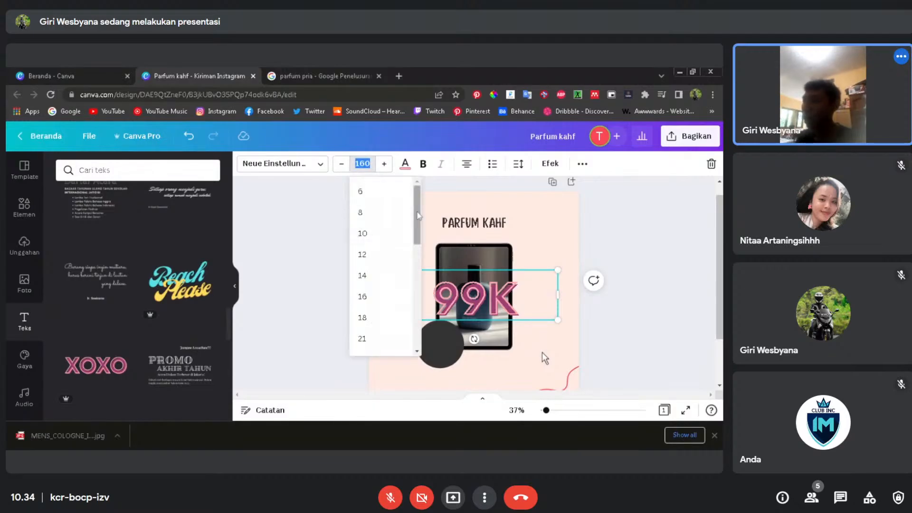
drag(417, 216, 417, 292)
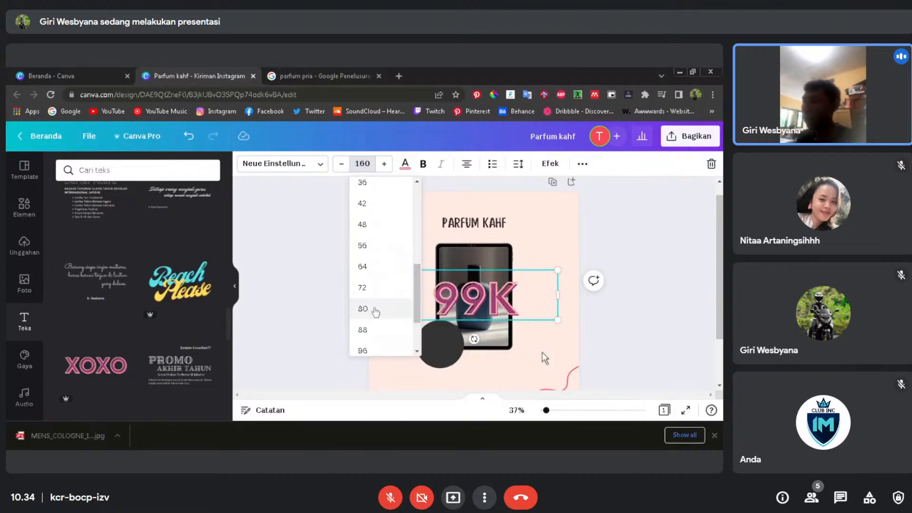
click(373, 310)
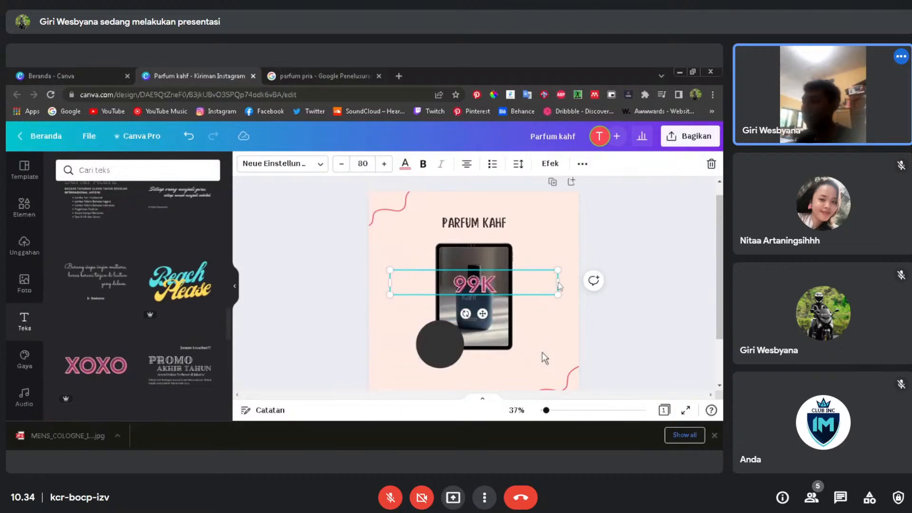
- Narrow the "99K" text box to fit its text and place it over the dark circle at the photo frame's lower-left corner
drag(556, 280, 474, 284)
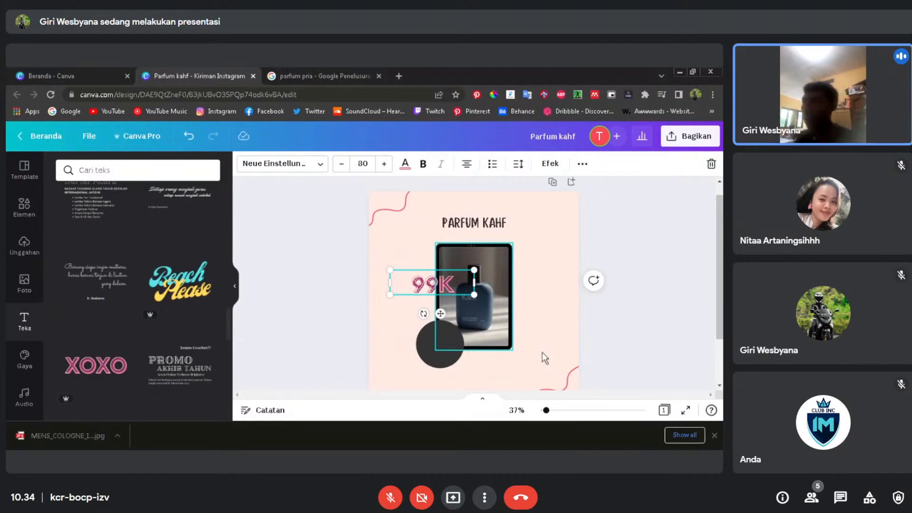
drag(474, 284, 541, 284)
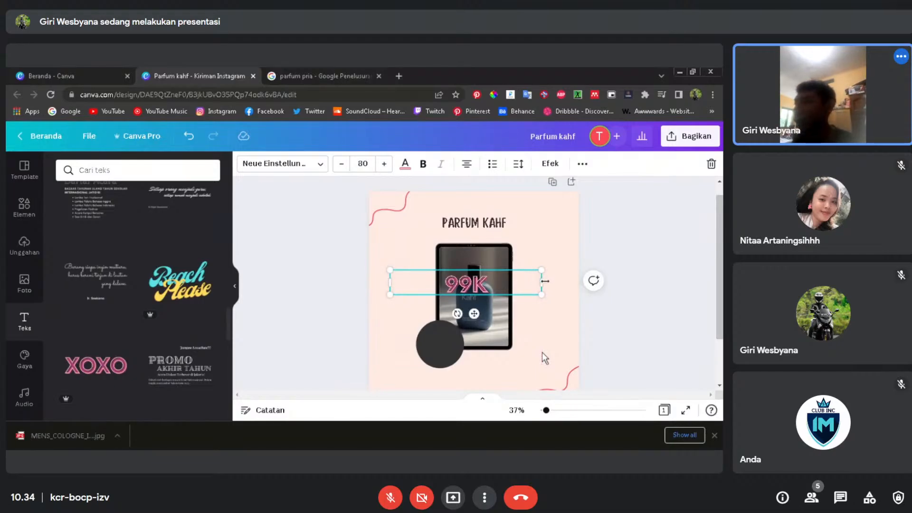
drag(544, 281, 466, 269)
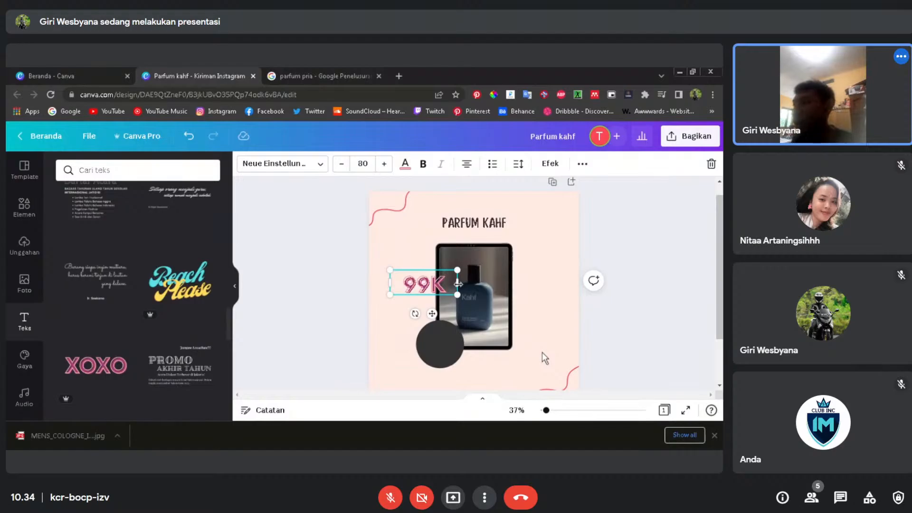
drag(458, 283, 437, 341)
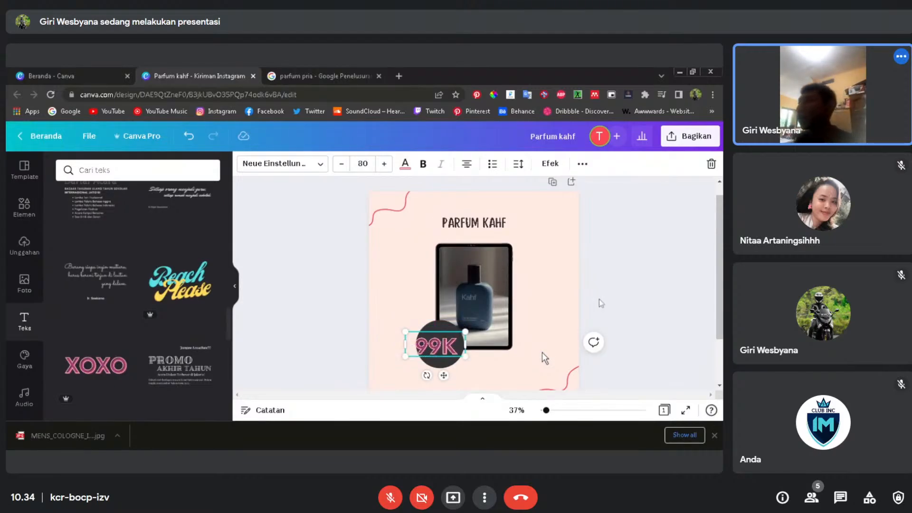
scroll(545, 359, down, 1)
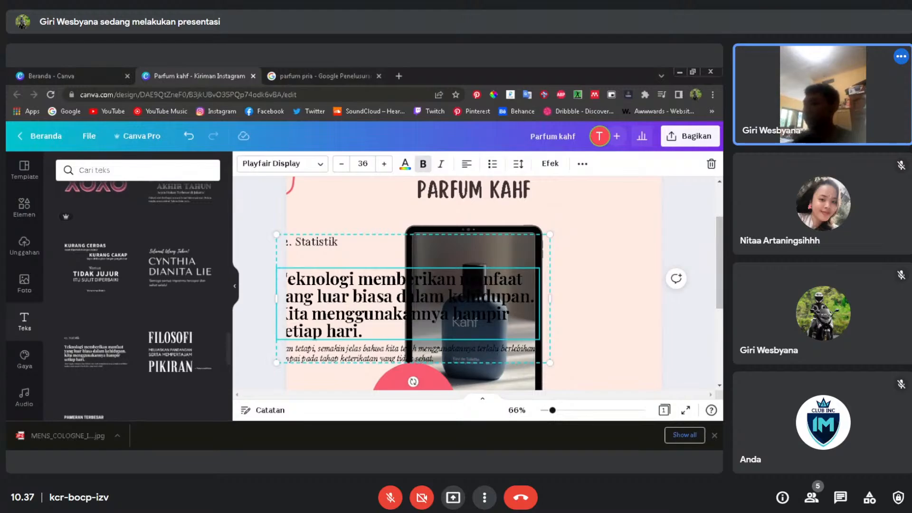
- Ungroup the added "Statistik" text set into separate text boxes and clear the selection
click(380, 352)
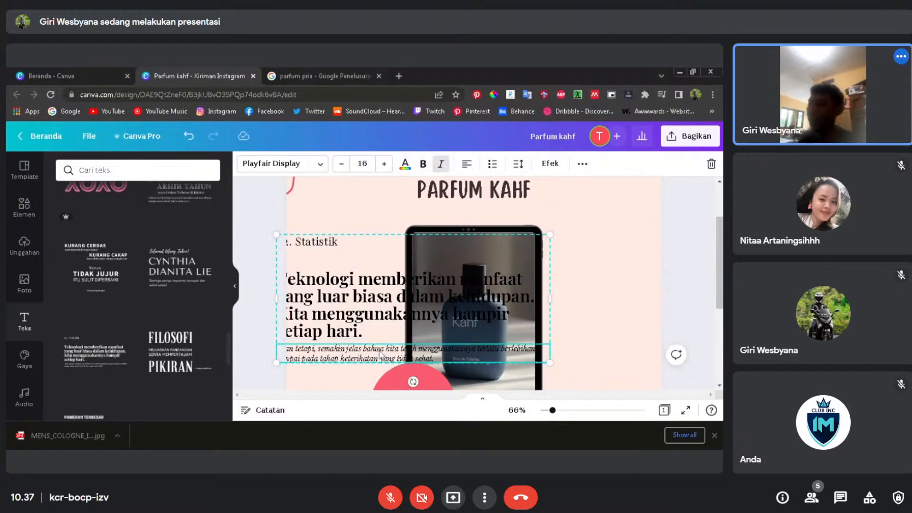
right_click(379, 353)
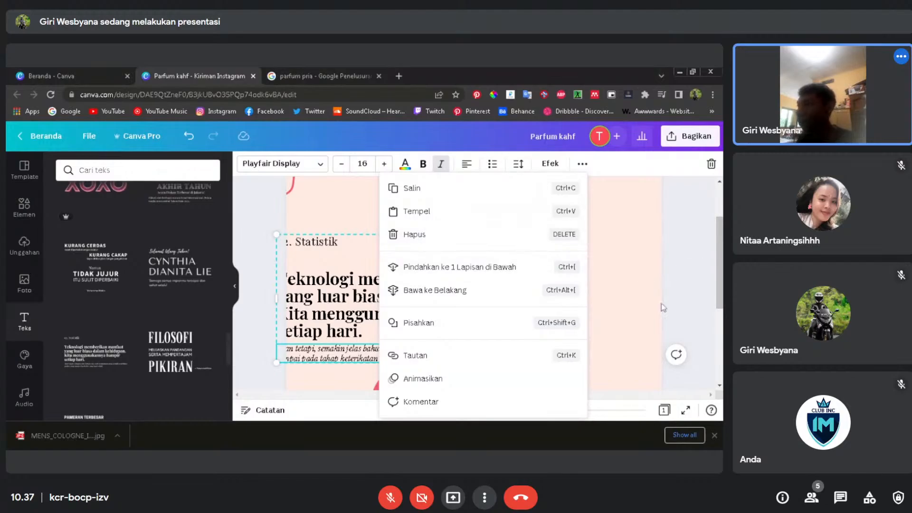
mouse_move(721, 270)
mouse_down()
mouse_move(722, 260)
mouse_move(723, 272)
mouse_up()
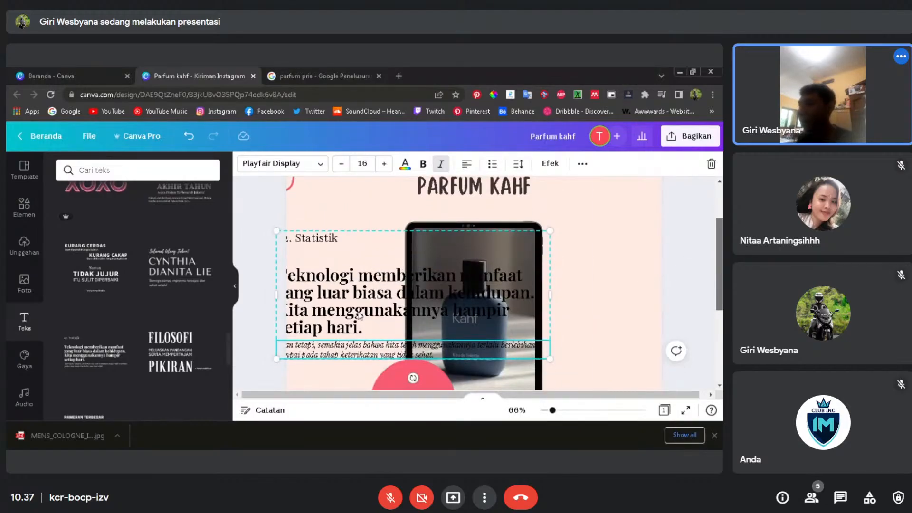
right_click(334, 301)
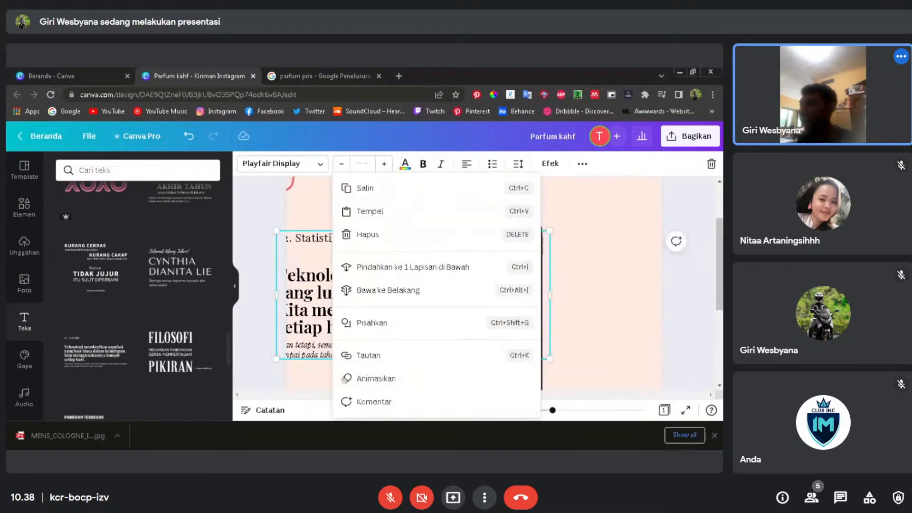
click(372, 323)
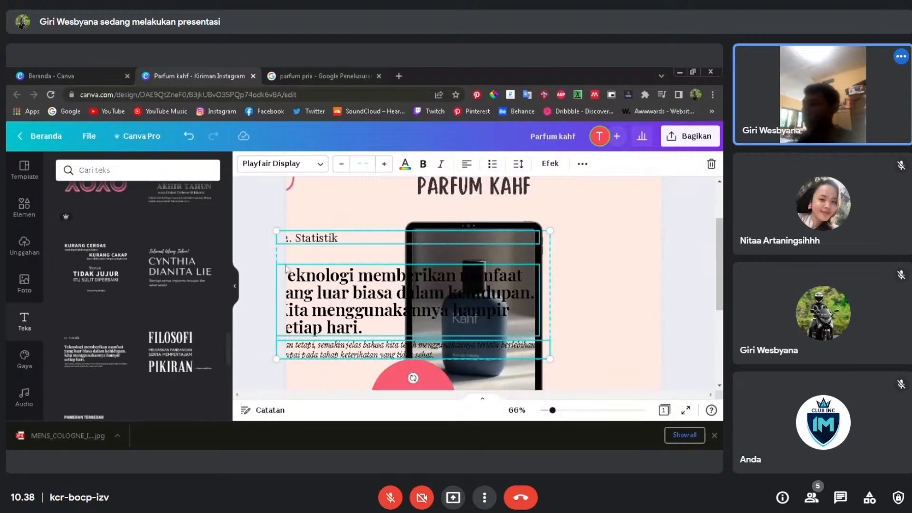
click(261, 248)
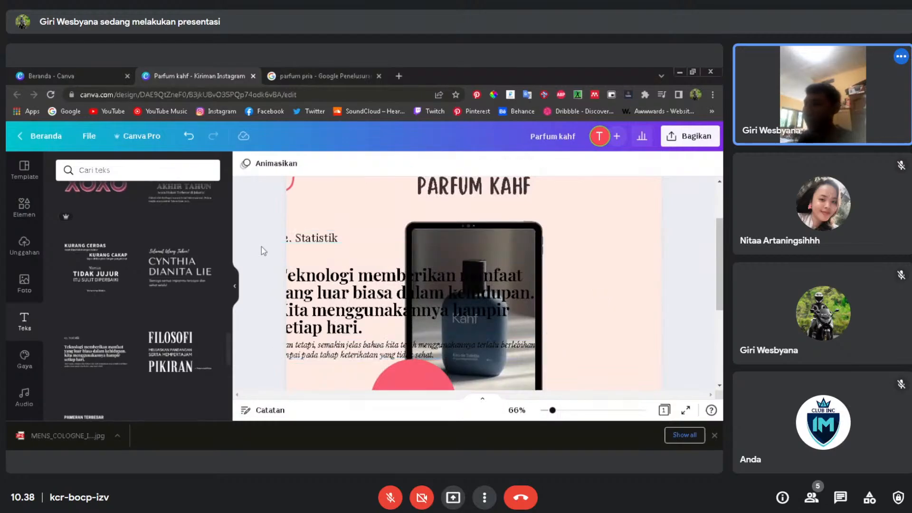
- Delete the "Statistik" line and the small italic paragraph, and move the remaining bold paragraph fully inside the page's edge
click(302, 243)
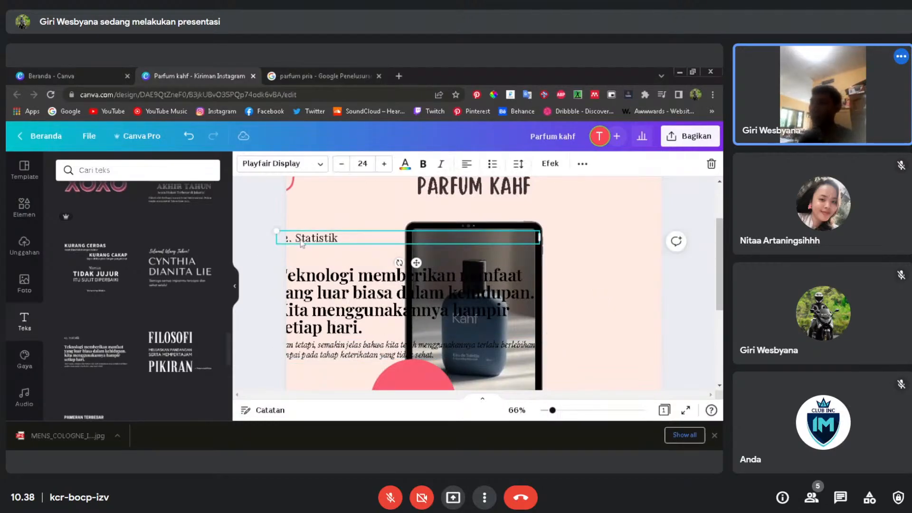
shift+click(342, 351)
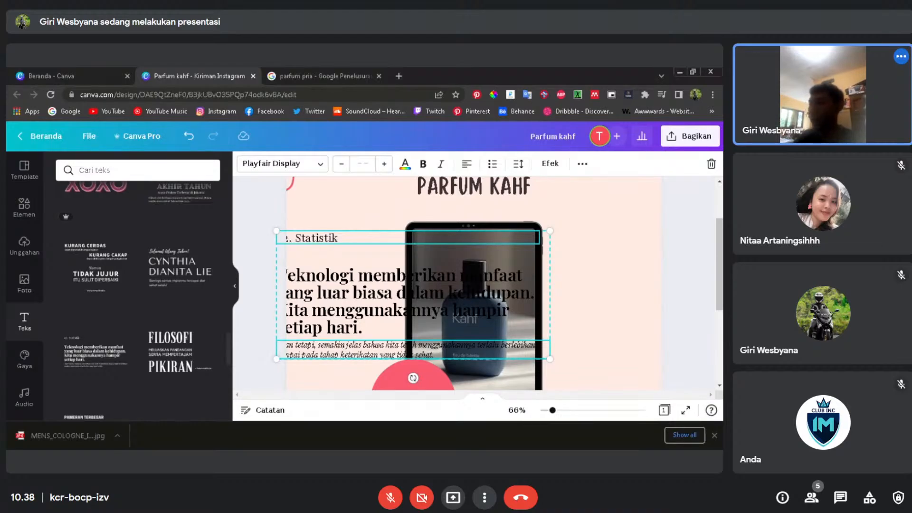
key(Delete)
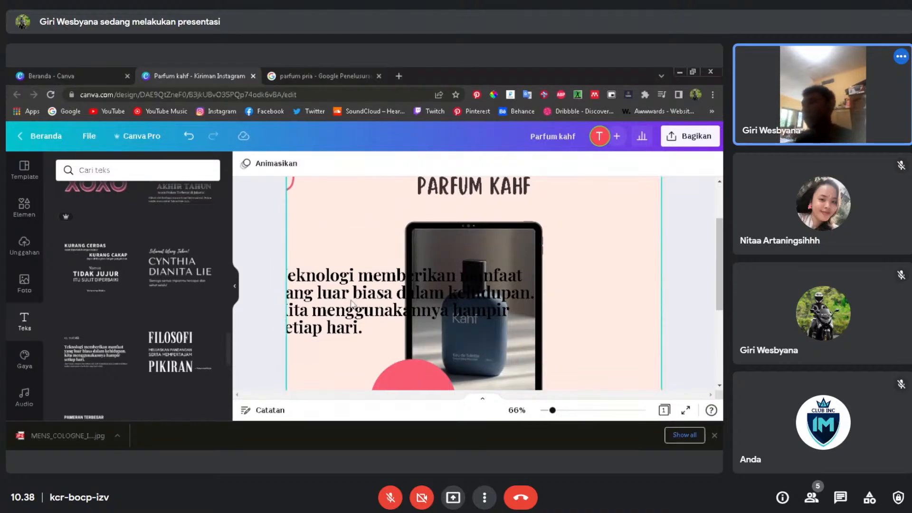
mouse_move(334, 304)
mouse_down()
mouse_move(601, 357)
mouse_move(470, 297)
mouse_move(335, 290)
mouse_up()
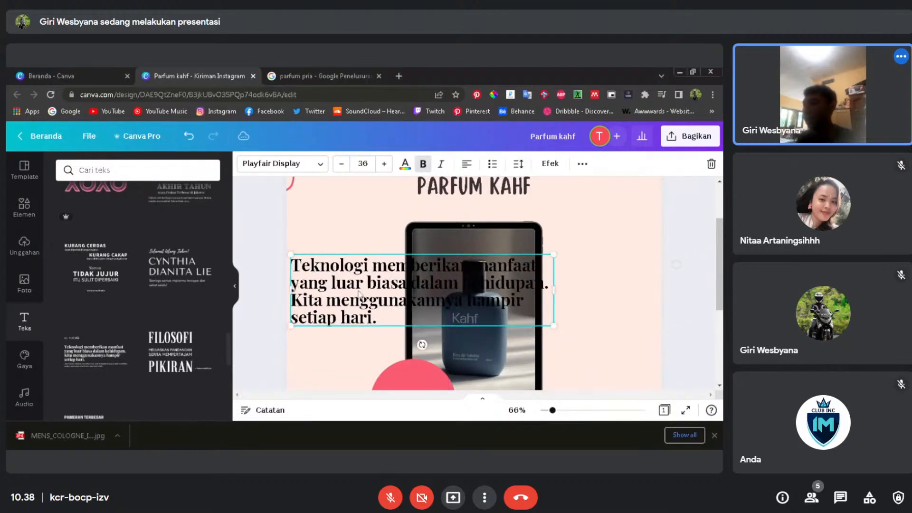
- Replace the bold paragraph's text with "Parfum yang sesuai dengan semua laki laki, dengan harga yang murah."
double_click(347, 283)
key(ctrl+a)
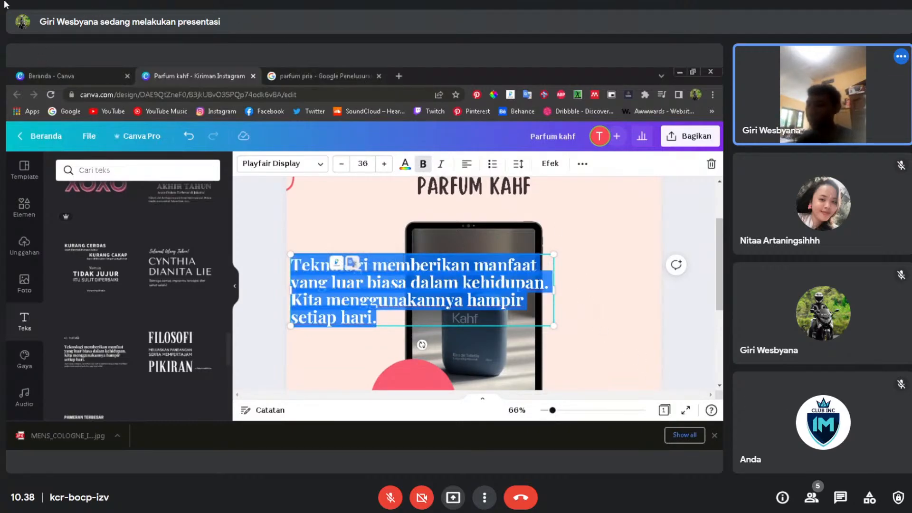
text(P)
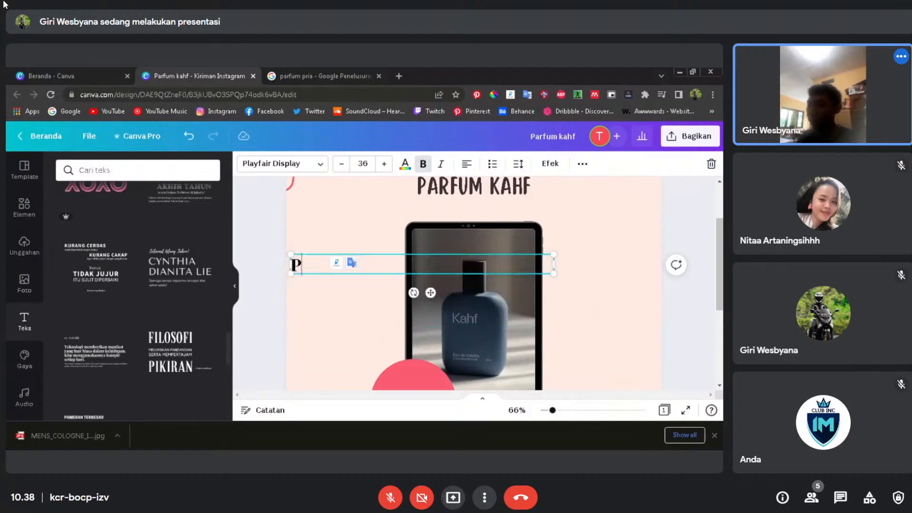
text(arfum)
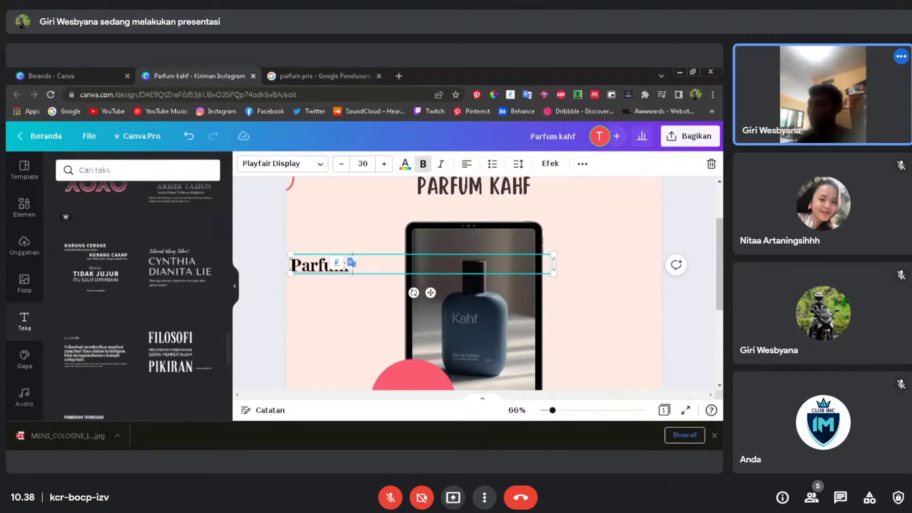
text( yang se)
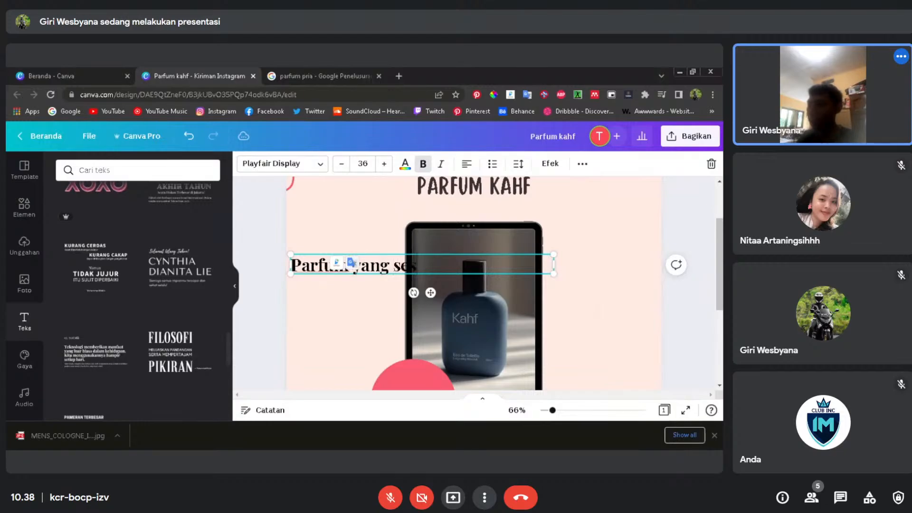
text(suai dengan se)
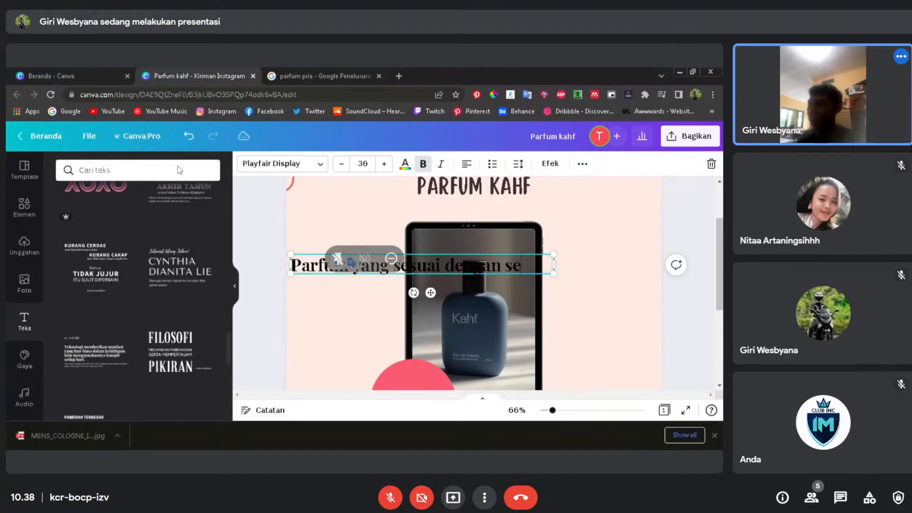
text(mua la)
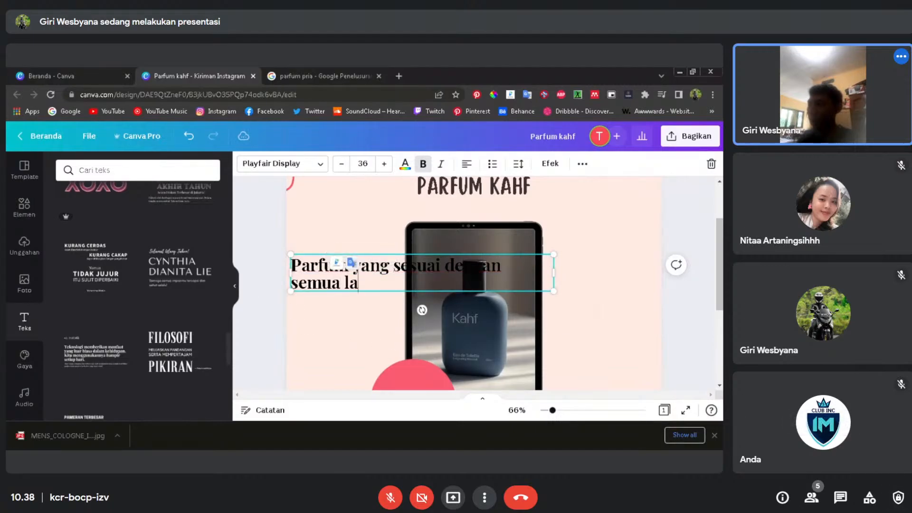
text(ki lak)
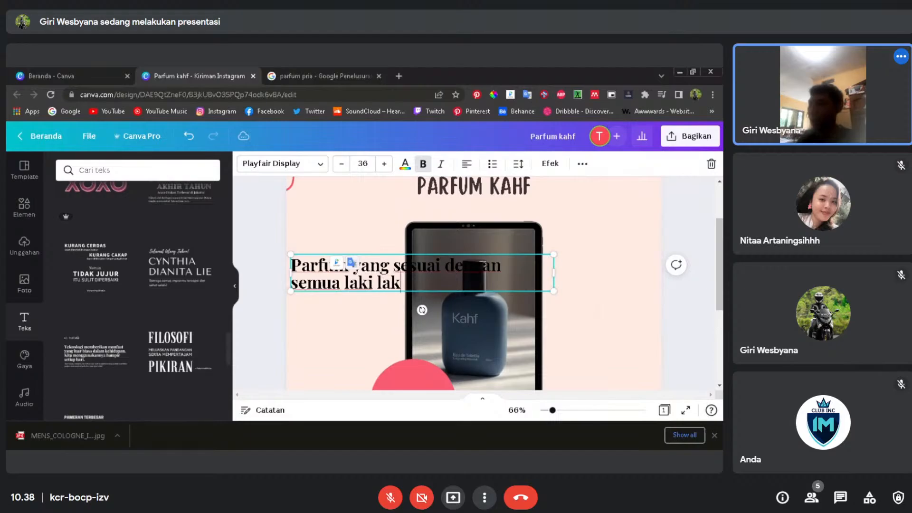
text(i)
text( deng)
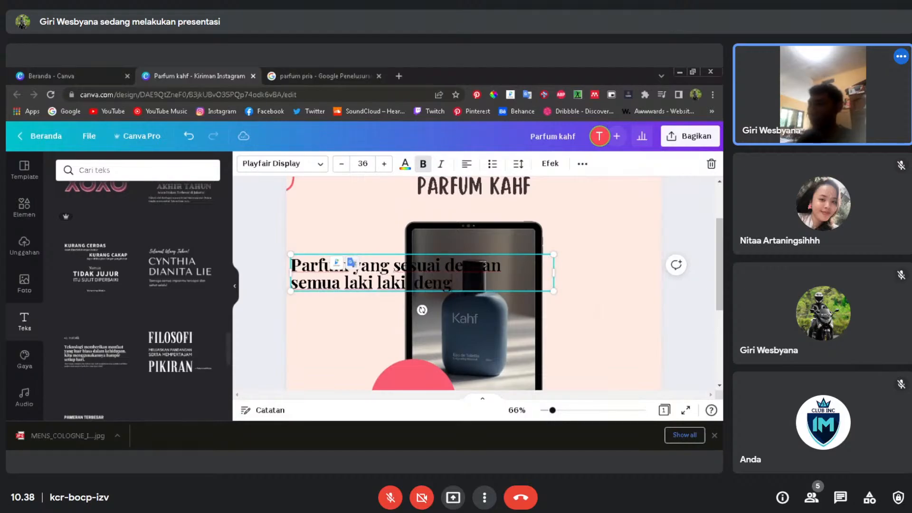
text(an harga yang )
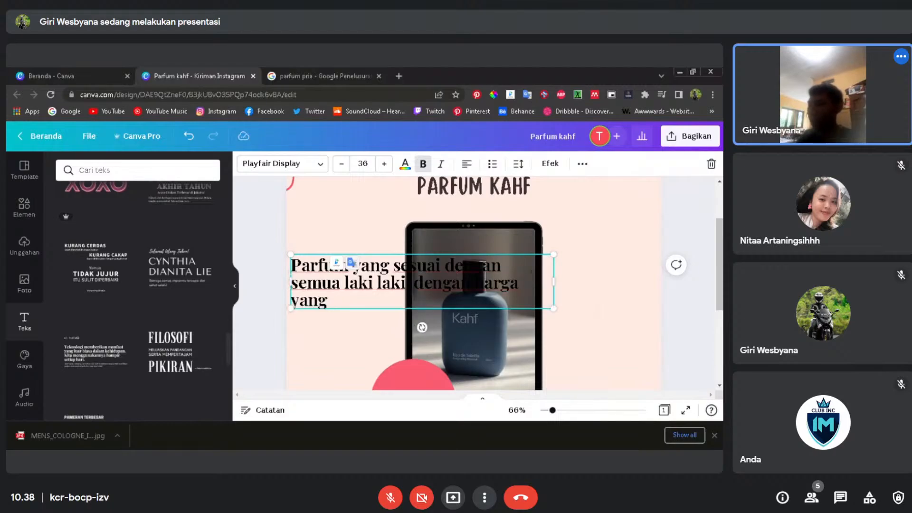
text(murah)
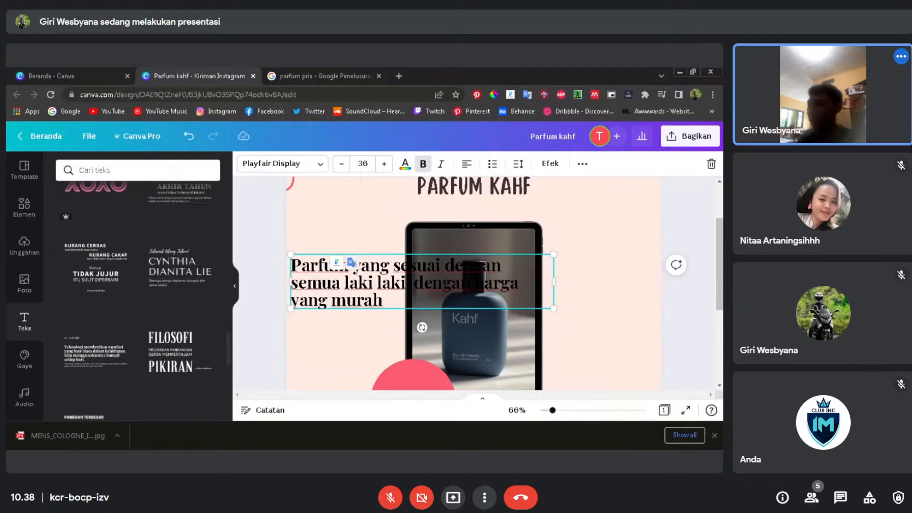
text(.)
- Add a new line reading "Buruan sebelum kehabisan" below the first sentence of the bold paragraph
key(Return)
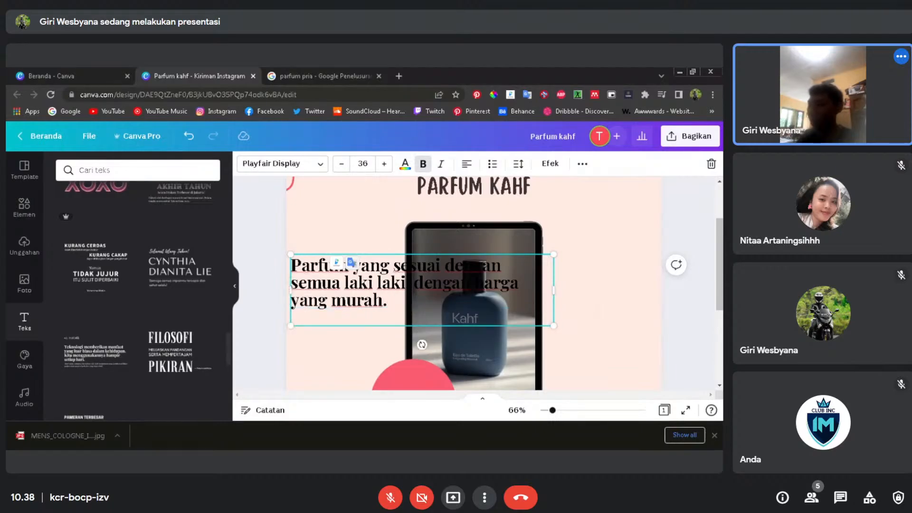
text(buru)
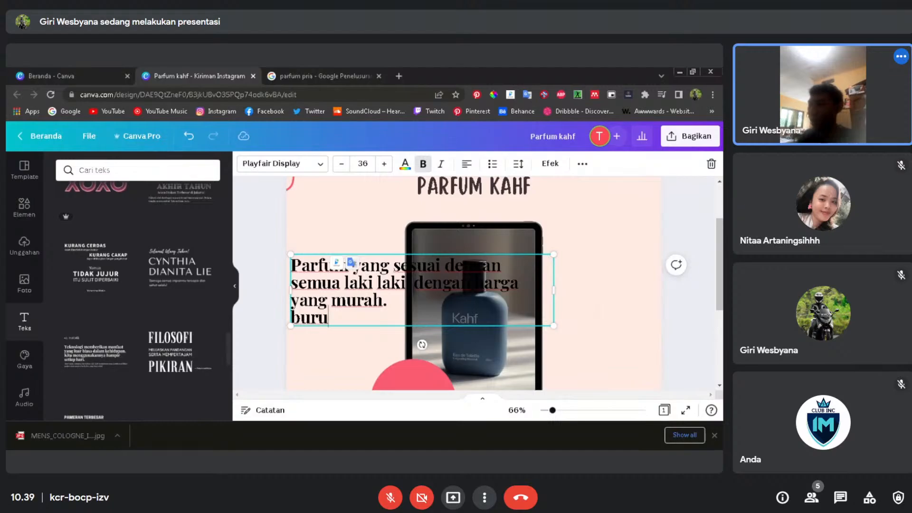
key(BackSpace)
key(BackSpace)
key(BackSpace)
key(BackSpace)
text(B)
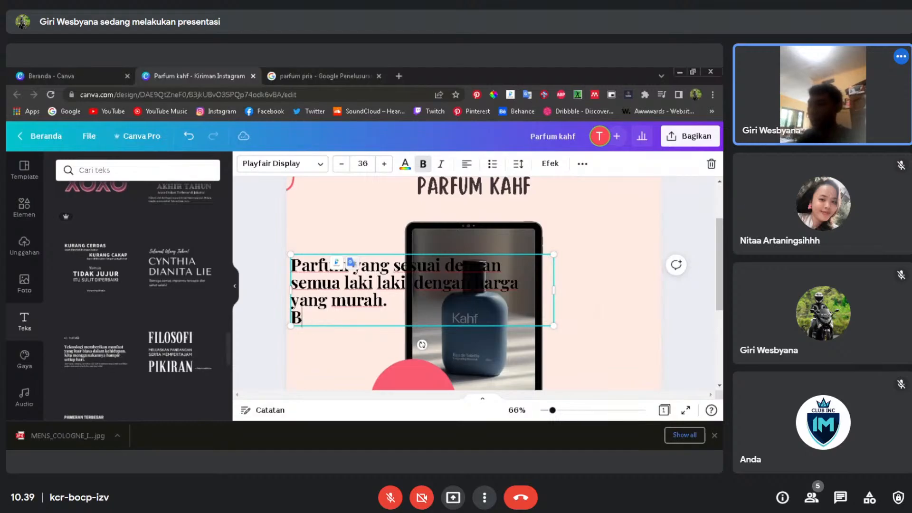
text(uruan sebe)
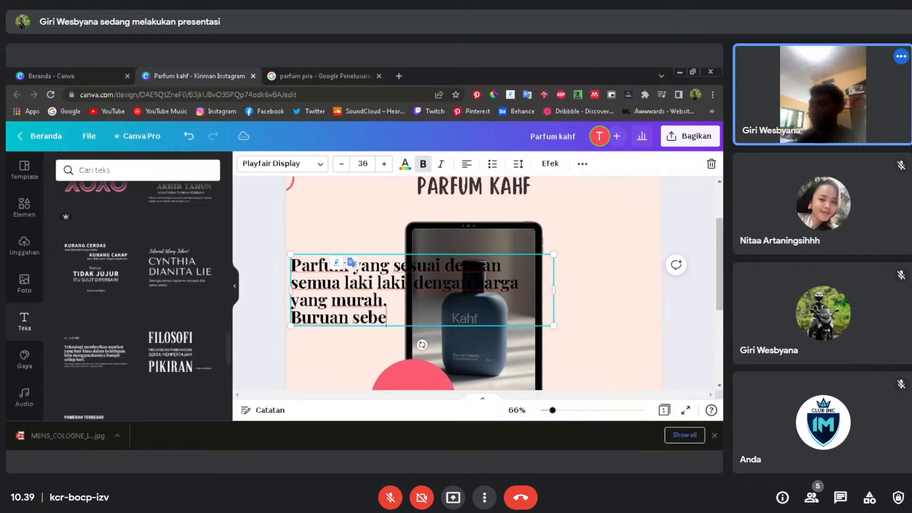
text(lum keba)
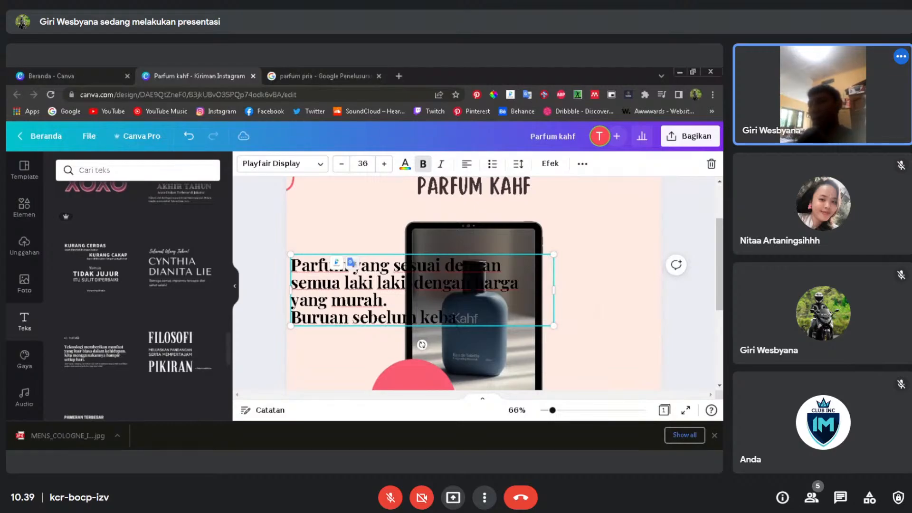
text(g)
key(BackSpace)
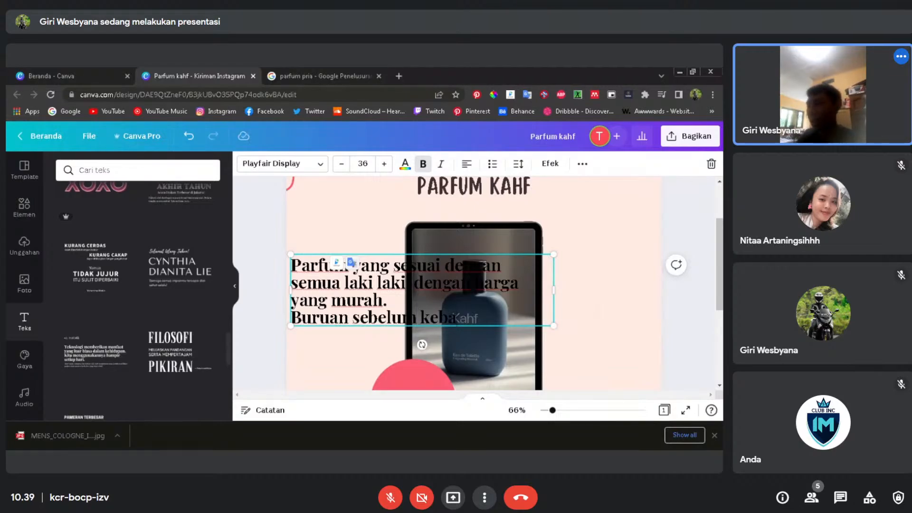
key(BackSpace)
key(BackSpace)
text(habi)
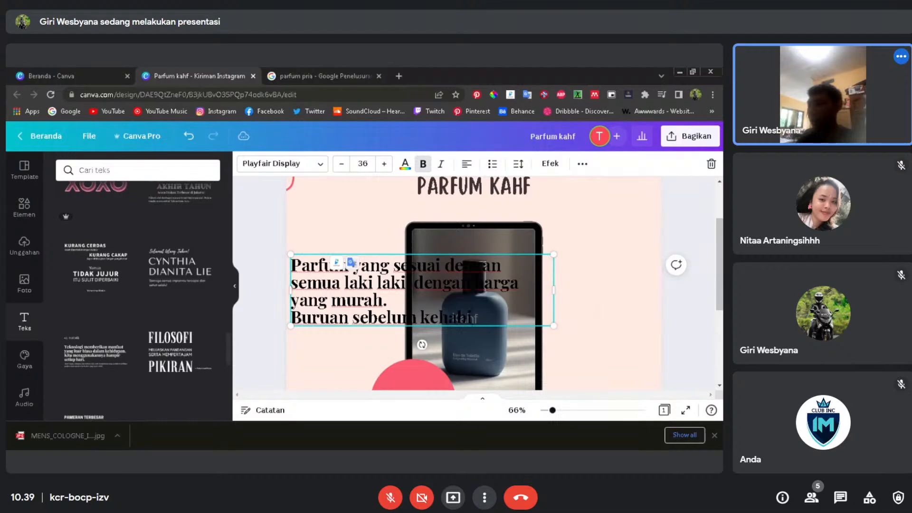
text(san)
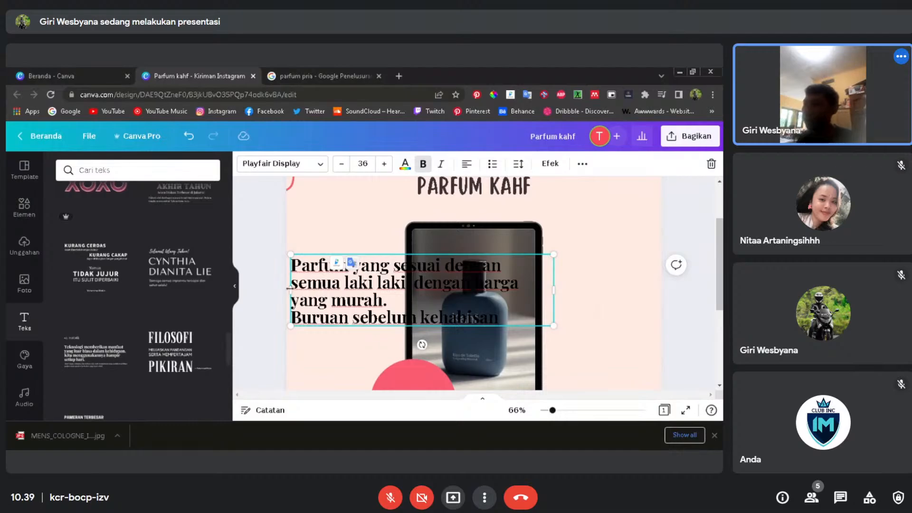
- Narrow the description's text box slightly from its left side and set the font size of its last line to 34
drag(288, 288, 308, 289)
click(340, 166)
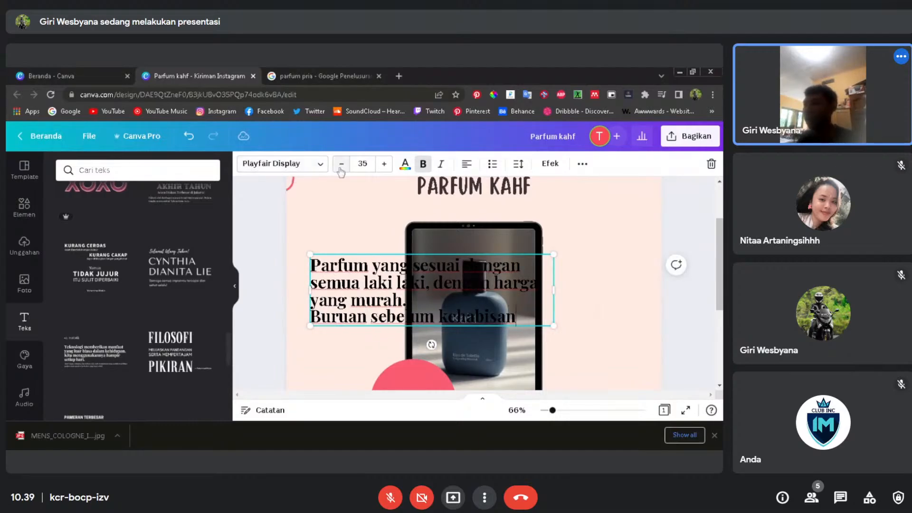
click(340, 167)
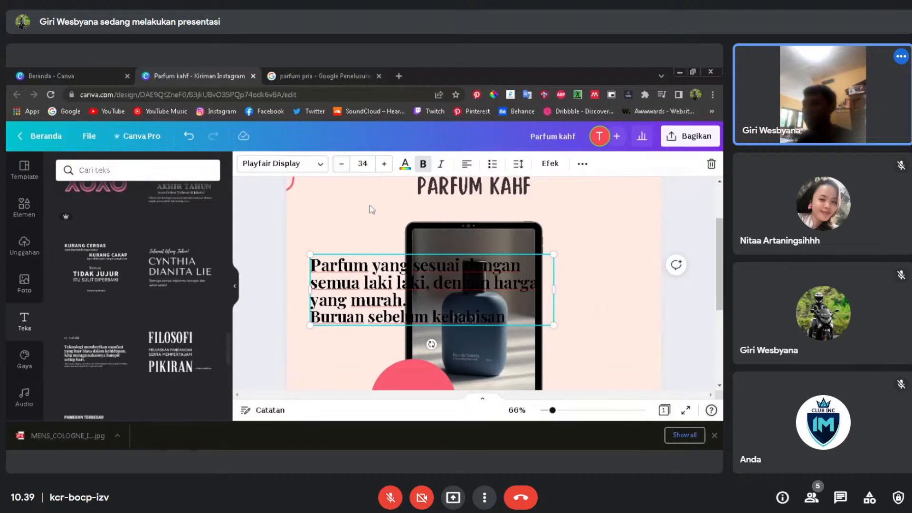
- Undo the last narrowing and resizing of the description, and set the font size of the whole paragraph to 34
key(ctrl+z)
key(ctrl+z)
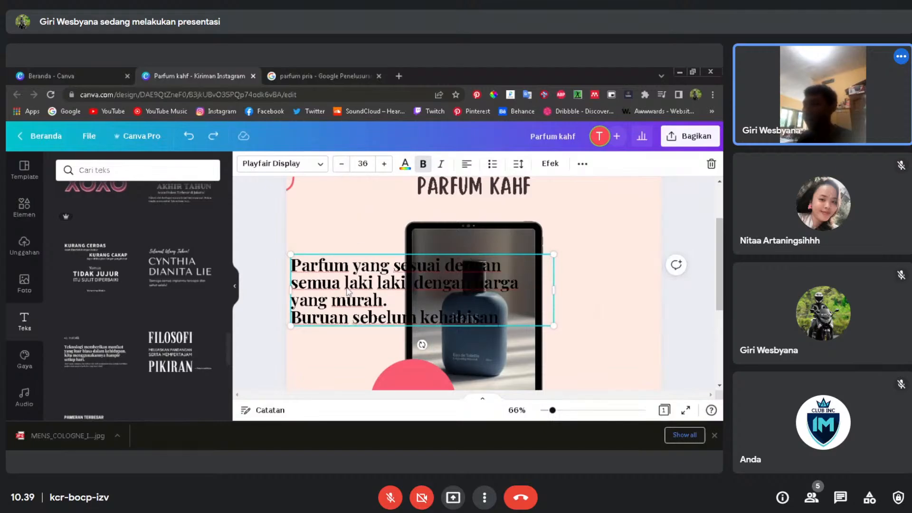
click(341, 165)
click(342, 164)
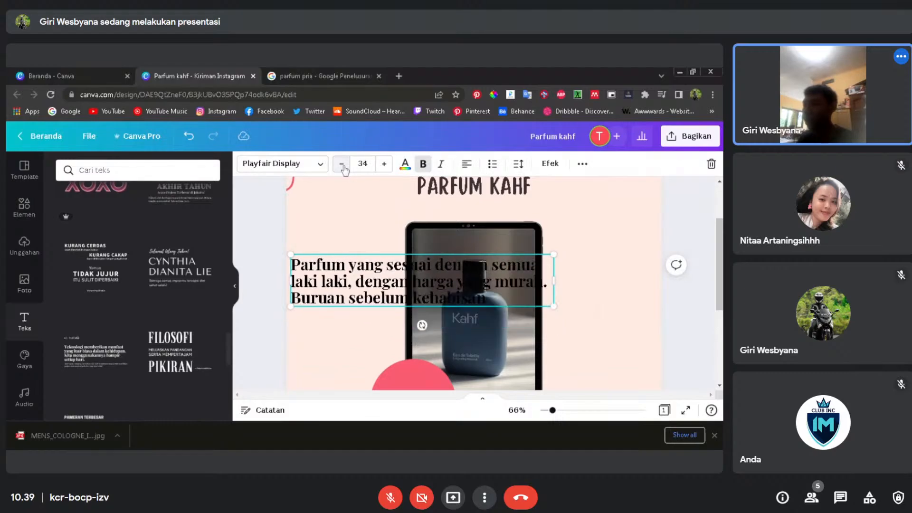
- Narrow the description's text box from its right side and move it to the right of the framed photo
drag(557, 284, 490, 292)
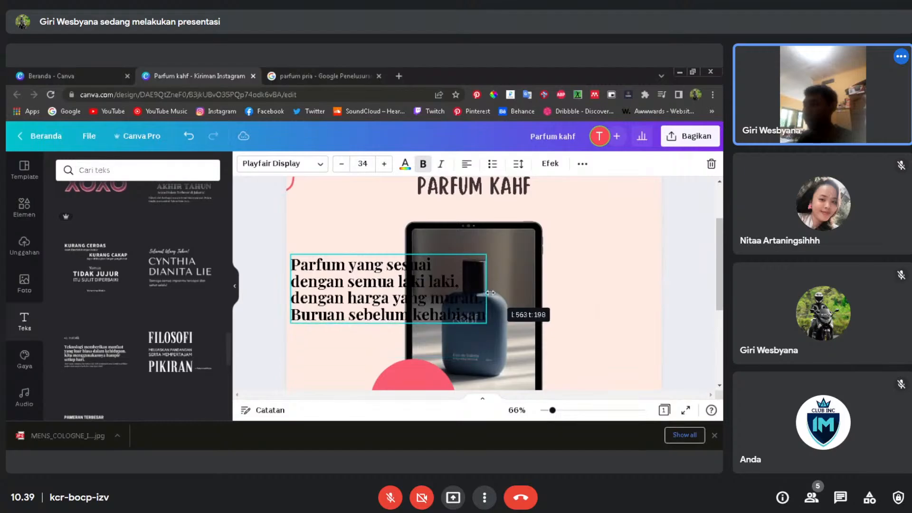
drag(359, 306, 626, 305)
- Group the 99K text with its pink circle
click(466, 299)
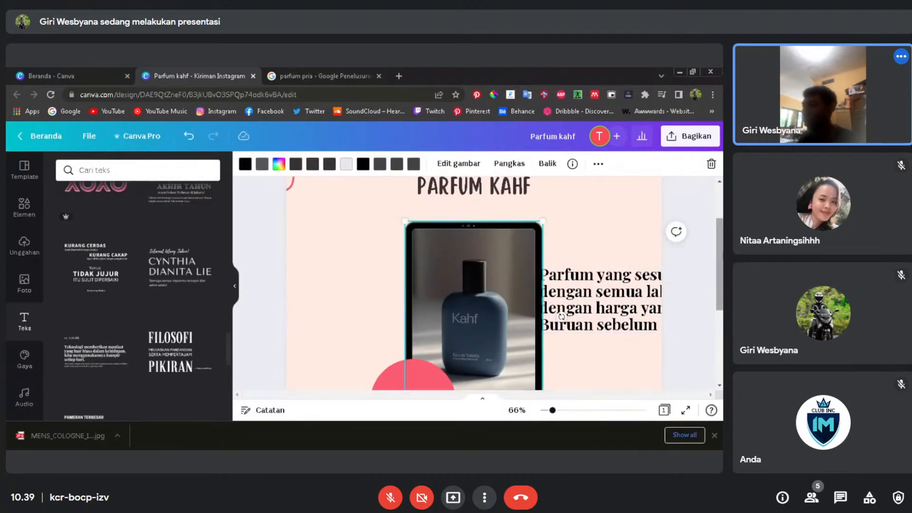
scroll(596, 350, down, 3)
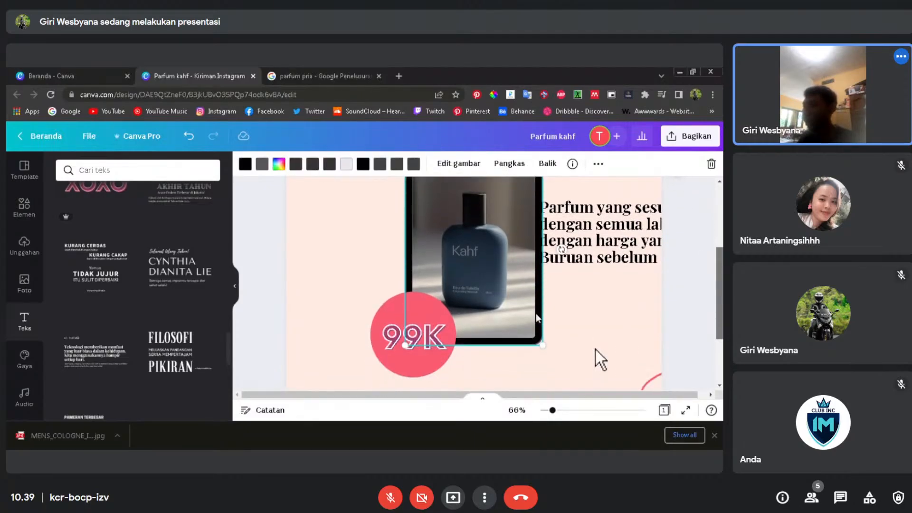
click(427, 349)
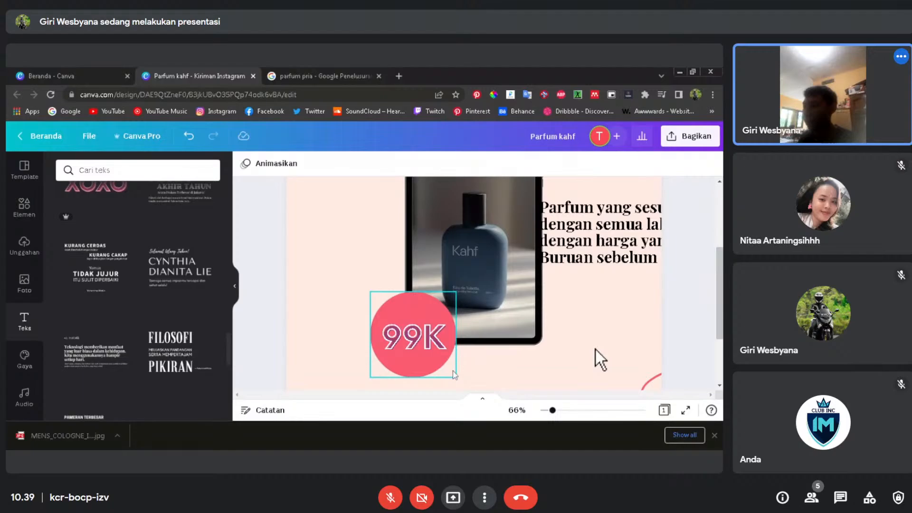
click(426, 347)
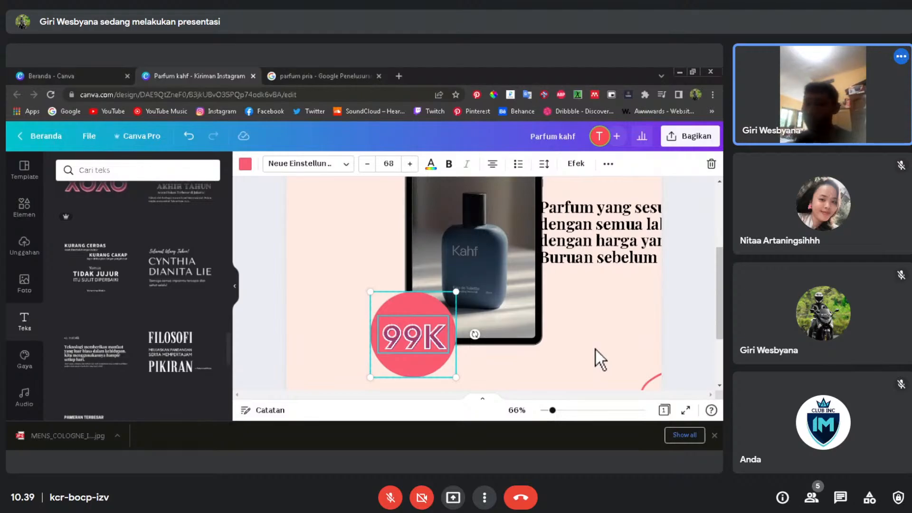
right_click(434, 346)
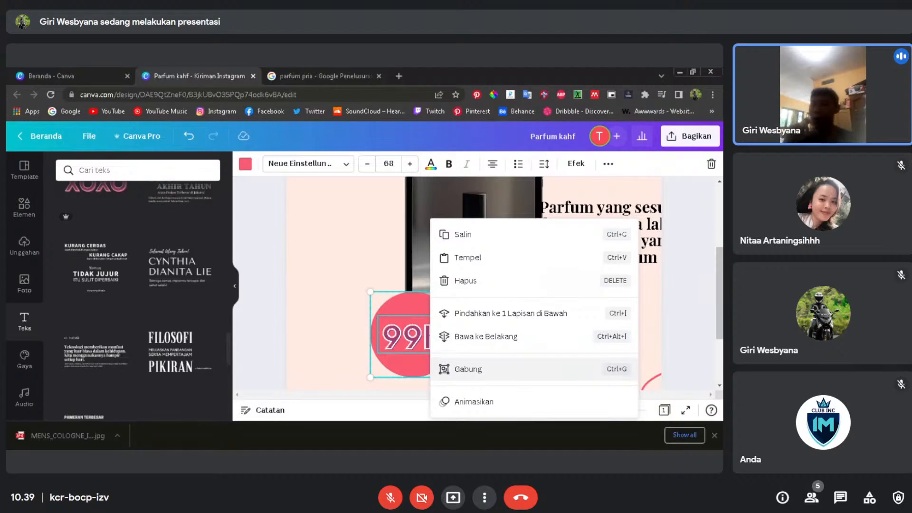
click(478, 374)
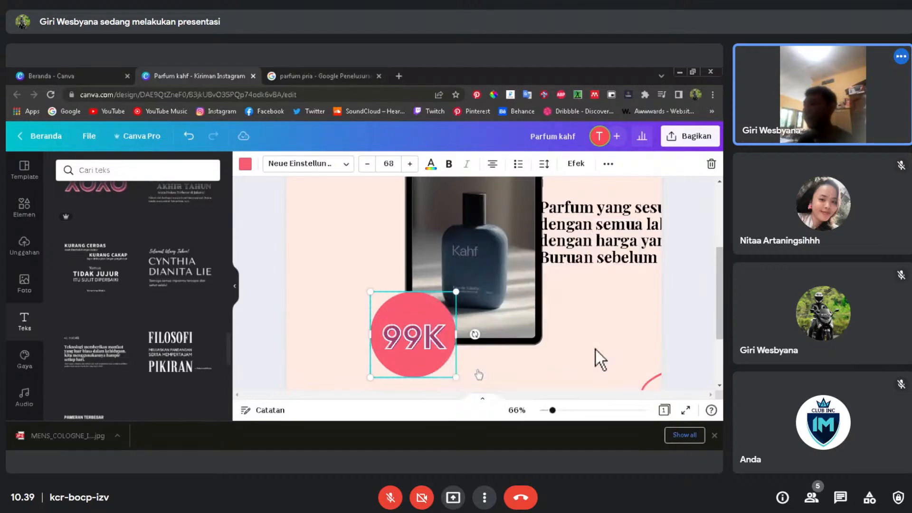
- Select the framed photo together with the 99K badge and move both closer to the page's left edge
shift+click(489, 291)
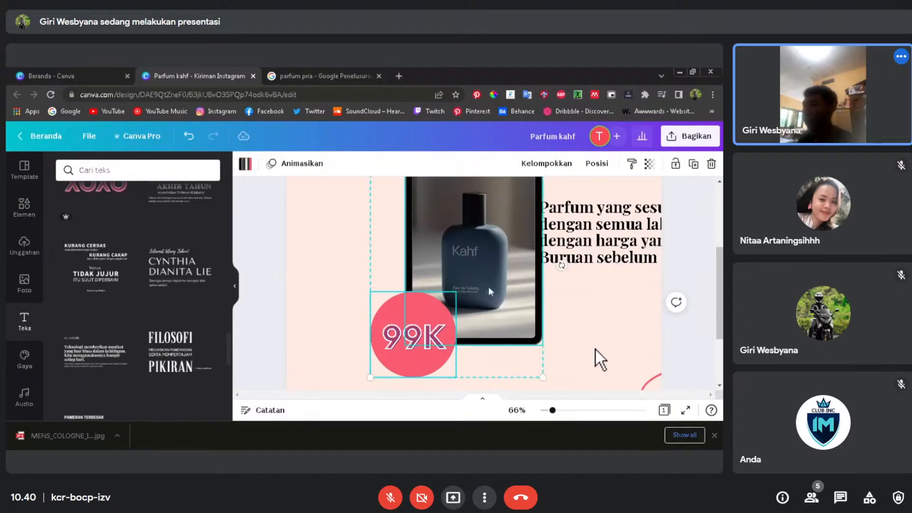
drag(488, 274, 437, 268)
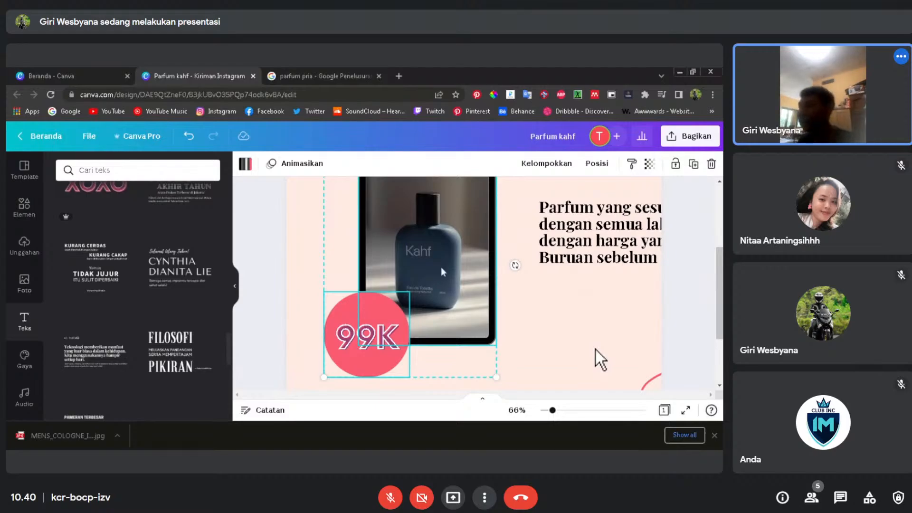
shift+click(435, 269)
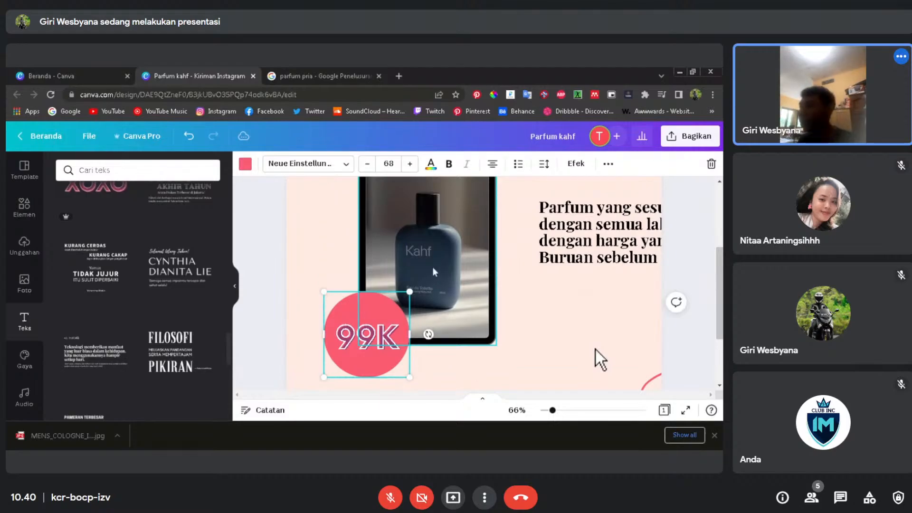
shift+click(453, 245)
shift+click(441, 243)
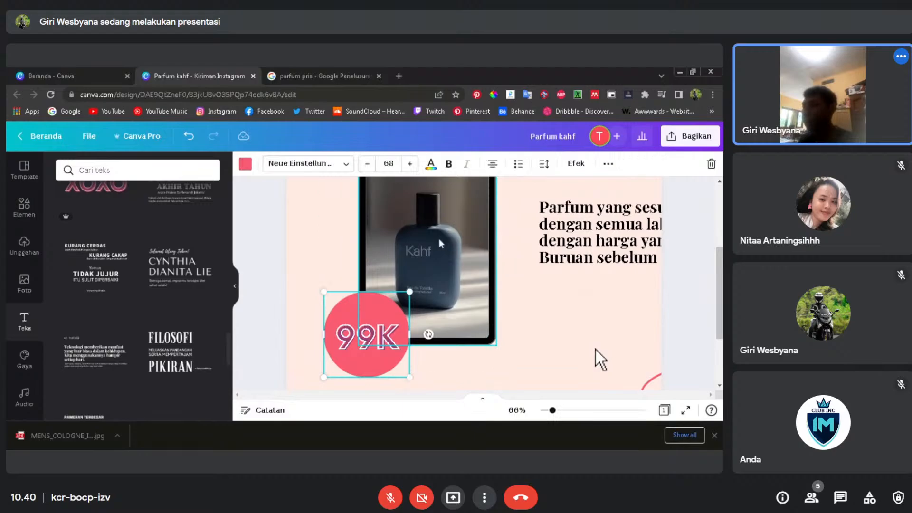
shift+click(439, 244)
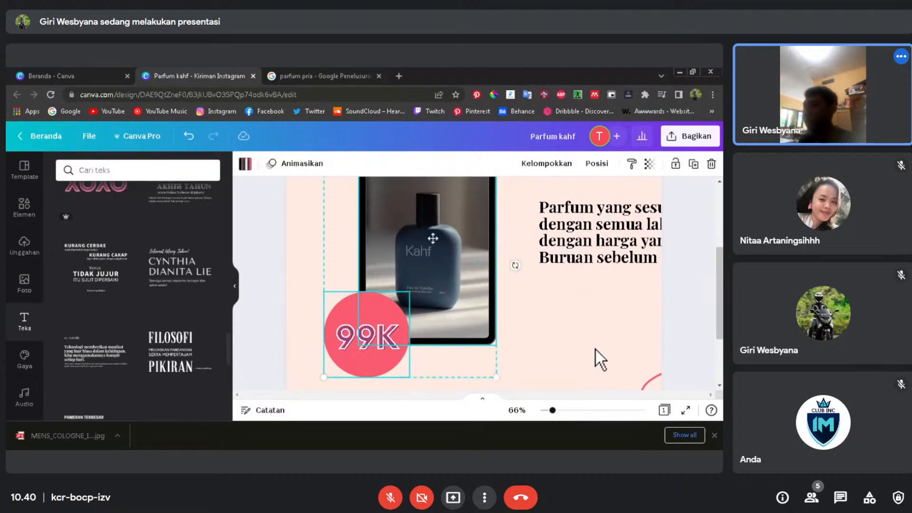
key(shift+Left)
key(shift+Left)
key(shift+Left)
key(shift+Left)
key(shift+Left)
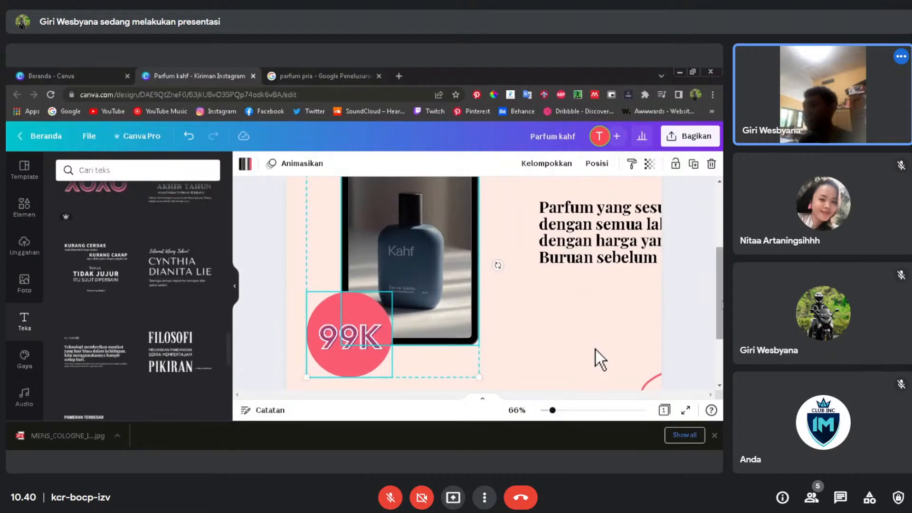
- Move the description left and slightly up so it starts right beside the framed photo
scroll(596, 354, up, 2)
click(594, 355)
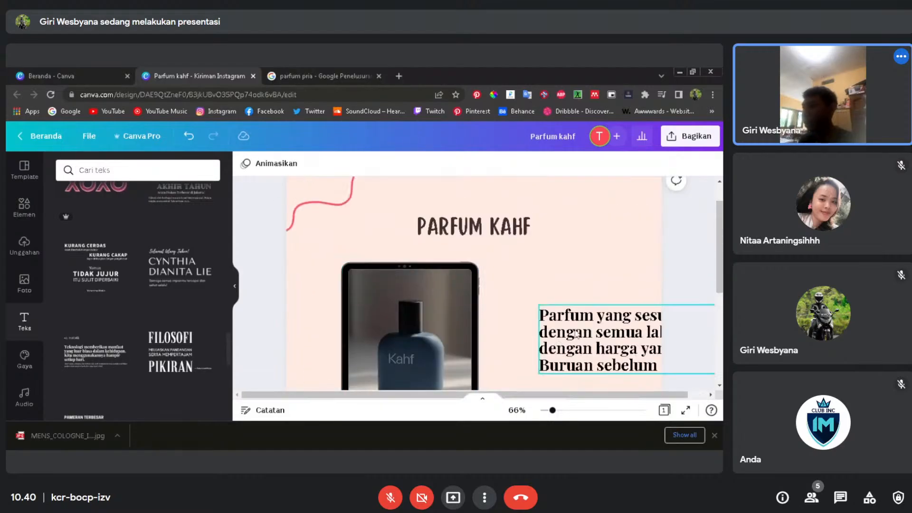
drag(575, 334, 529, 312)
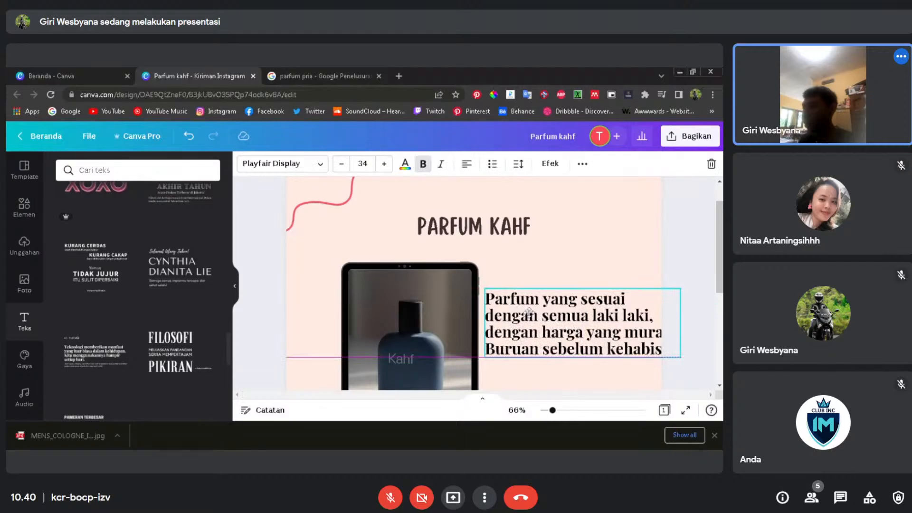
- Reduce the description's font size to 17
click(341, 166)
click(340, 166)
click(340, 166)
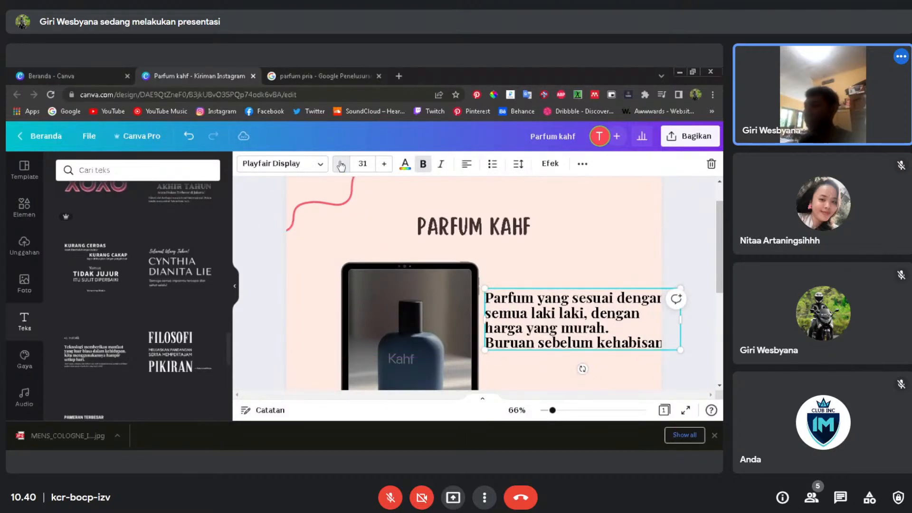
click(340, 166)
click(341, 166)
click(340, 166)
click(341, 166)
click(340, 166)
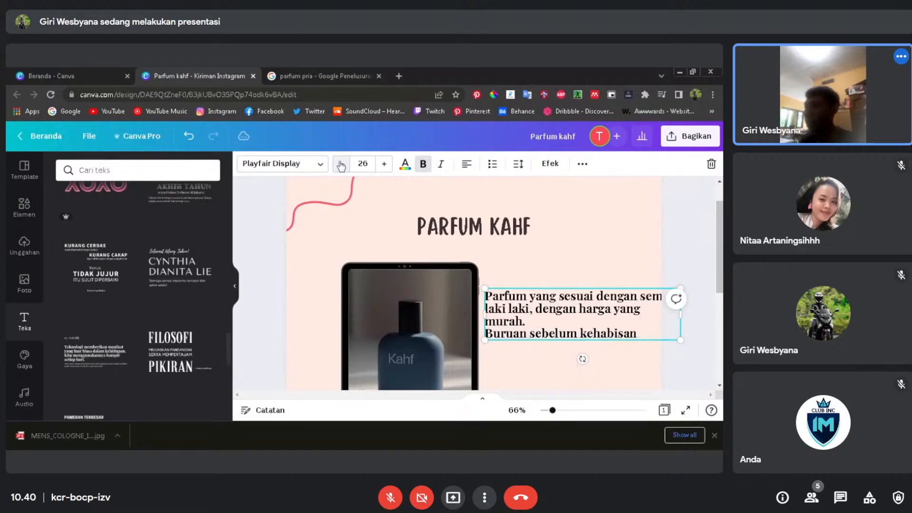
click(340, 166)
click(341, 166)
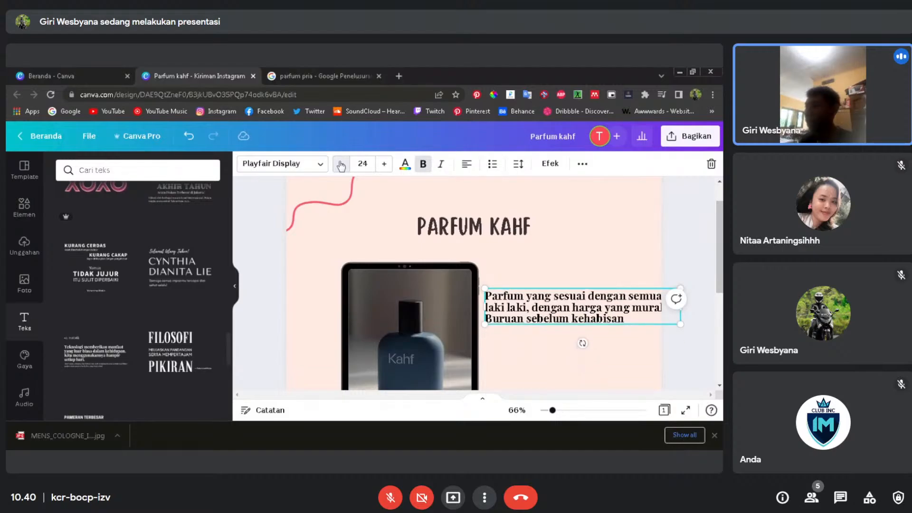
click(341, 166)
click(340, 166)
click(340, 167)
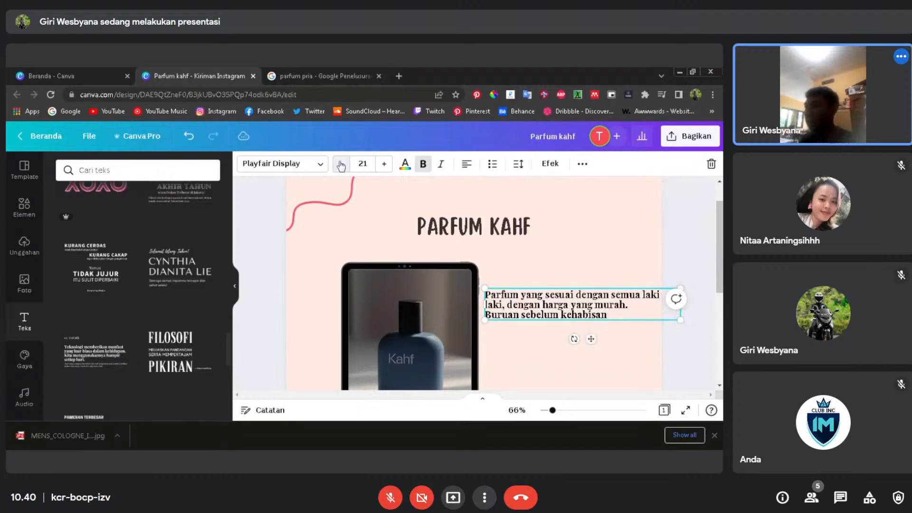
click(341, 167)
click(341, 166)
click(340, 167)
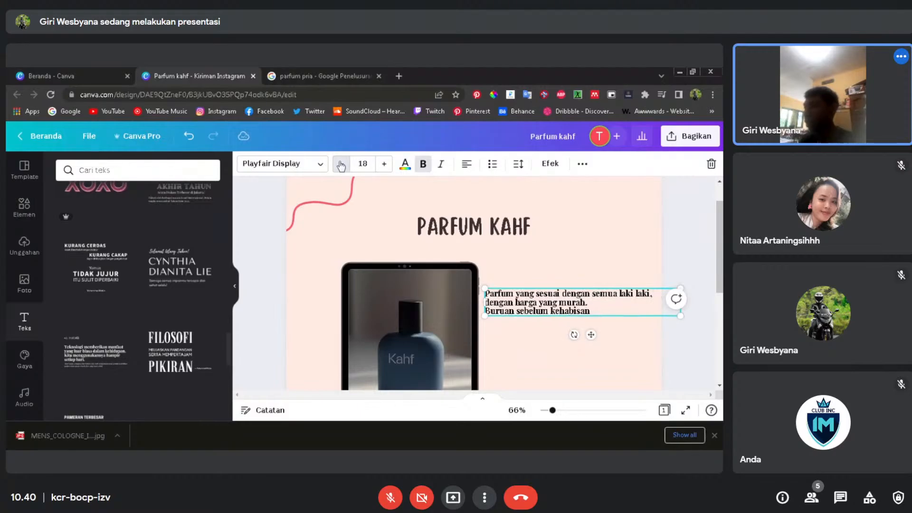
click(340, 166)
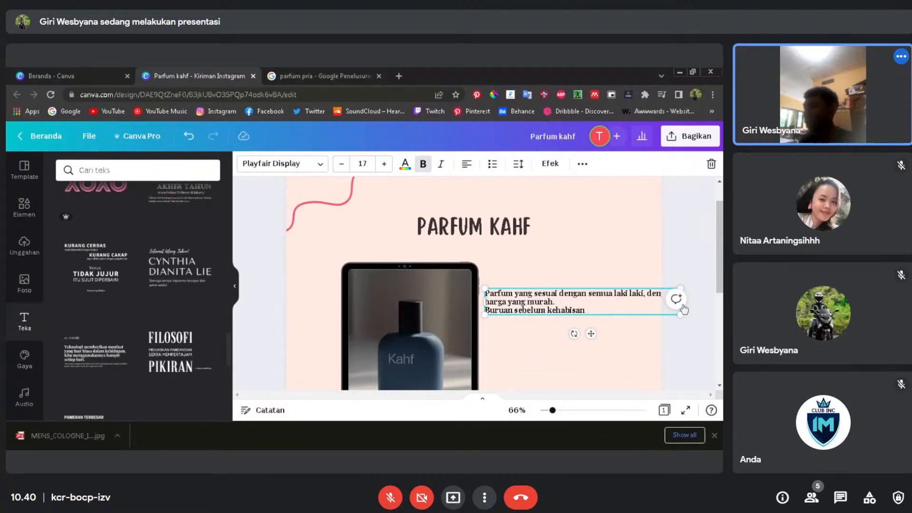
- Narrow the description's text box from its left side and move it fully inside the page's right edge, slightly lower
click(601, 344)
click(620, 298)
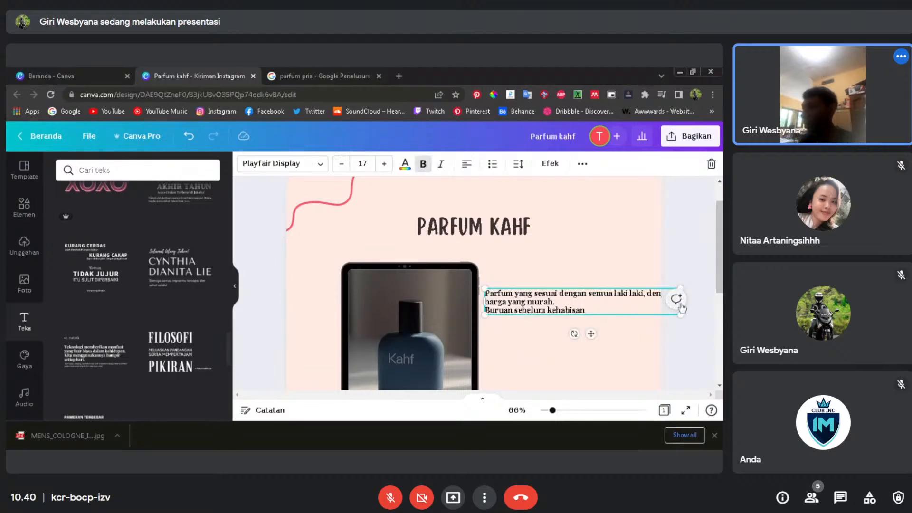
click(558, 411)
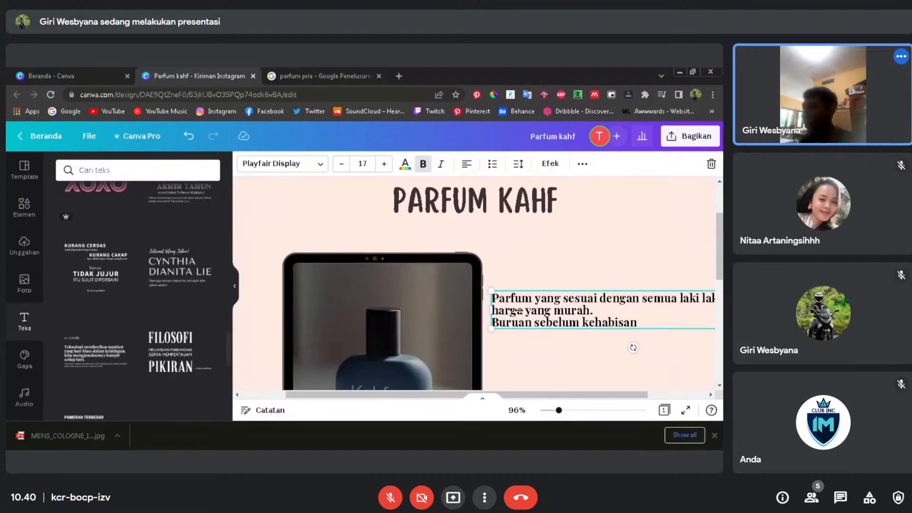
drag(517, 311, 544, 312)
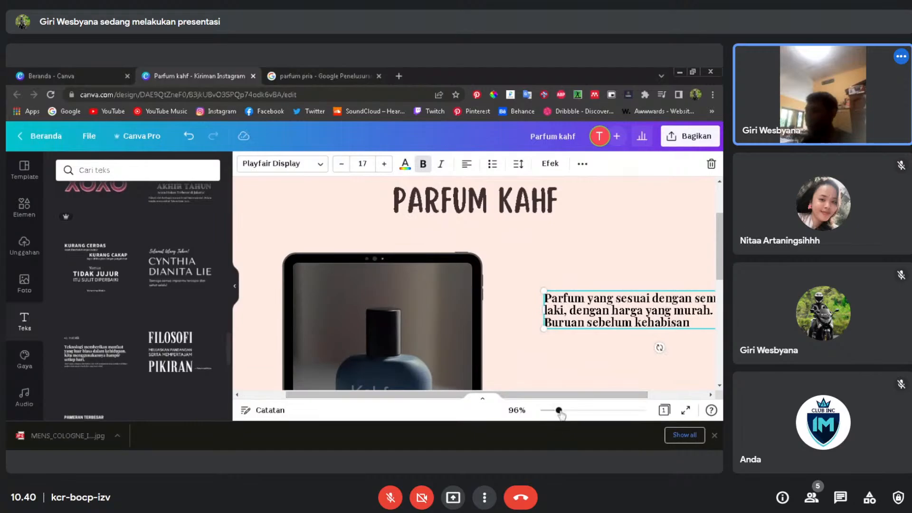
drag(559, 413, 550, 412)
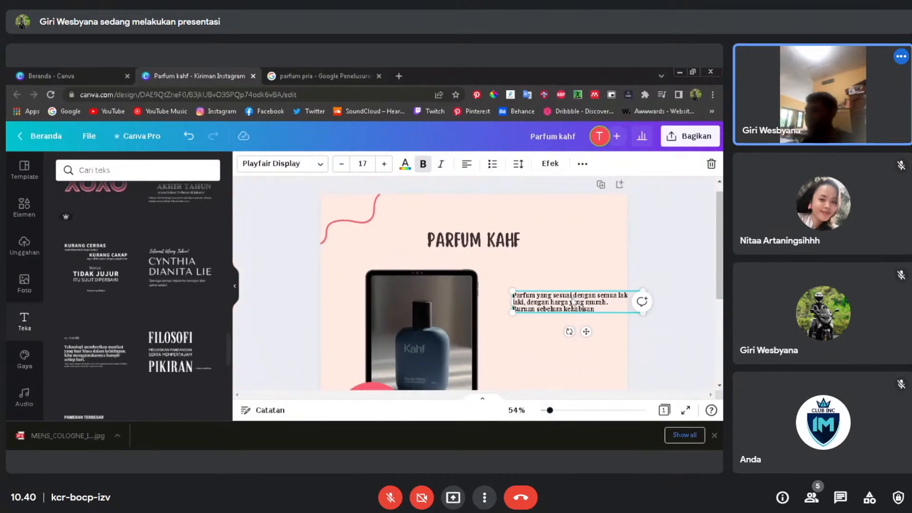
drag(573, 301, 549, 325)
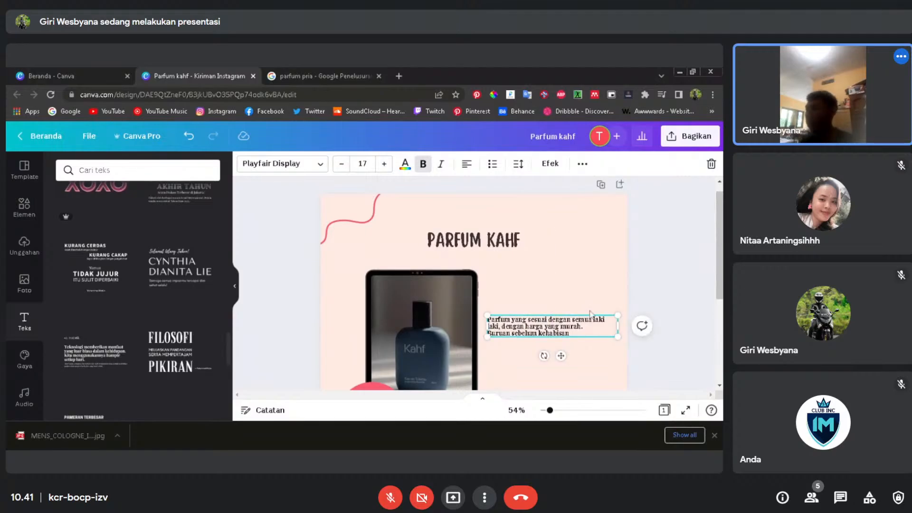
- Increase the description's font size to 20
click(384, 163)
click(384, 163)
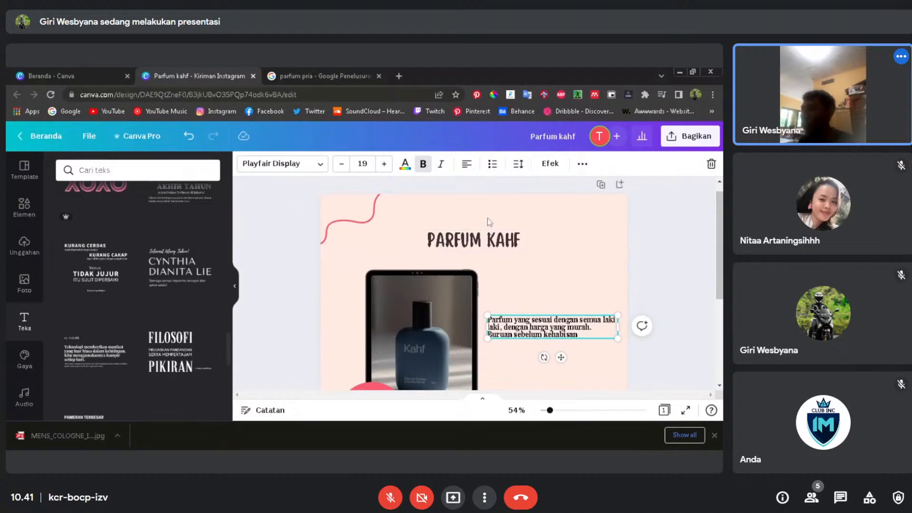
click(391, 165)
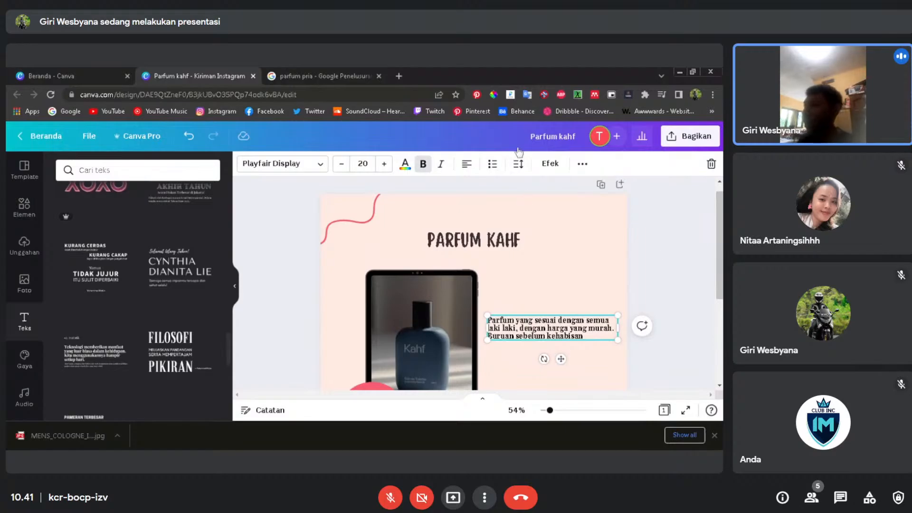
- Set the promotional description's line spacing to 1.4
click(519, 164)
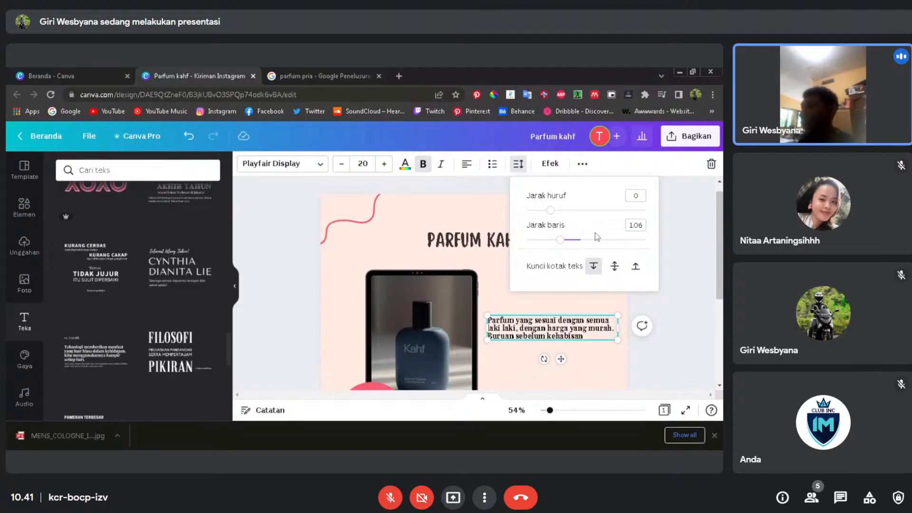
click(568, 240)
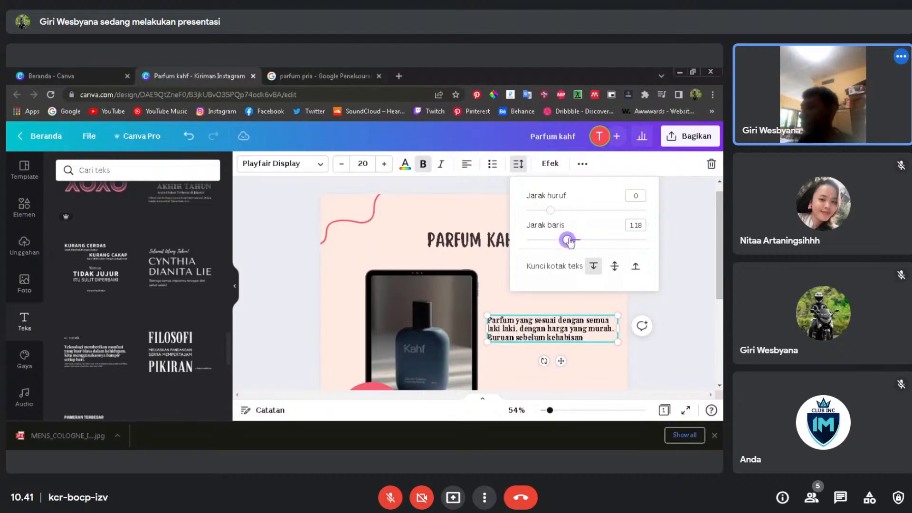
drag(569, 241, 581, 242)
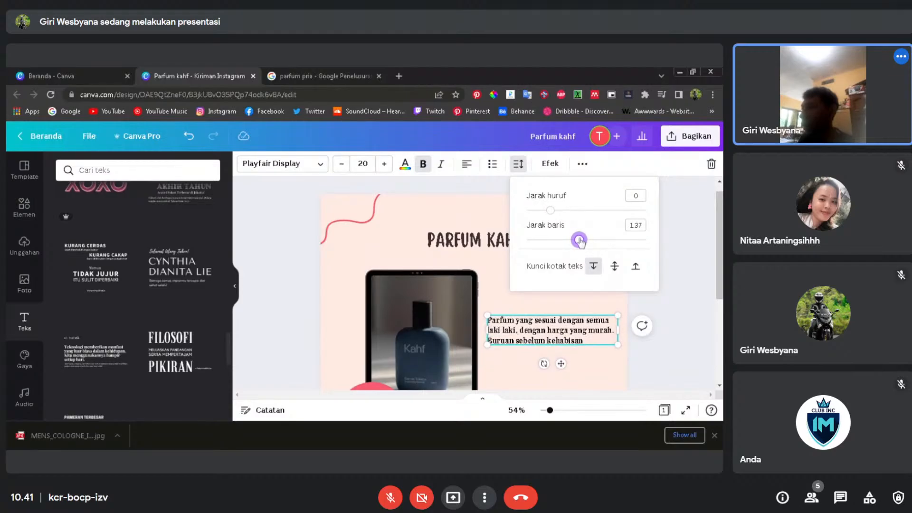
click(639, 225)
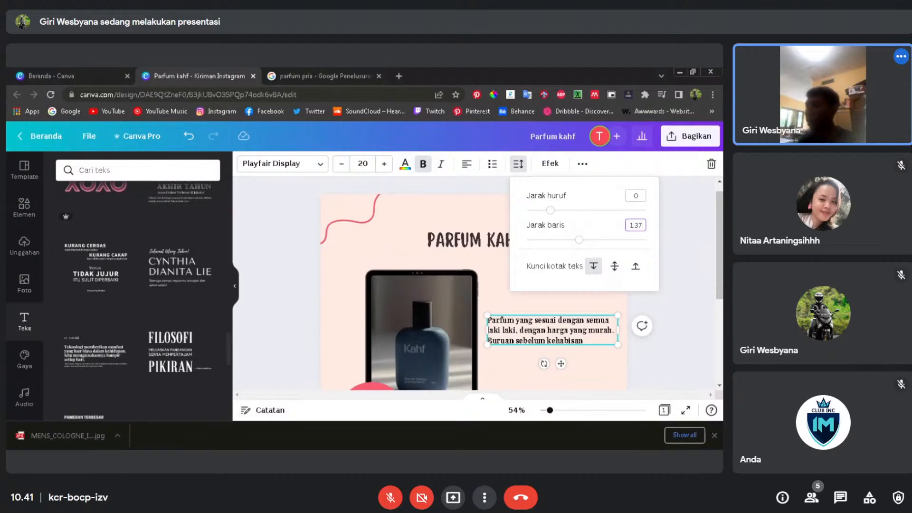
key(BackSpace)
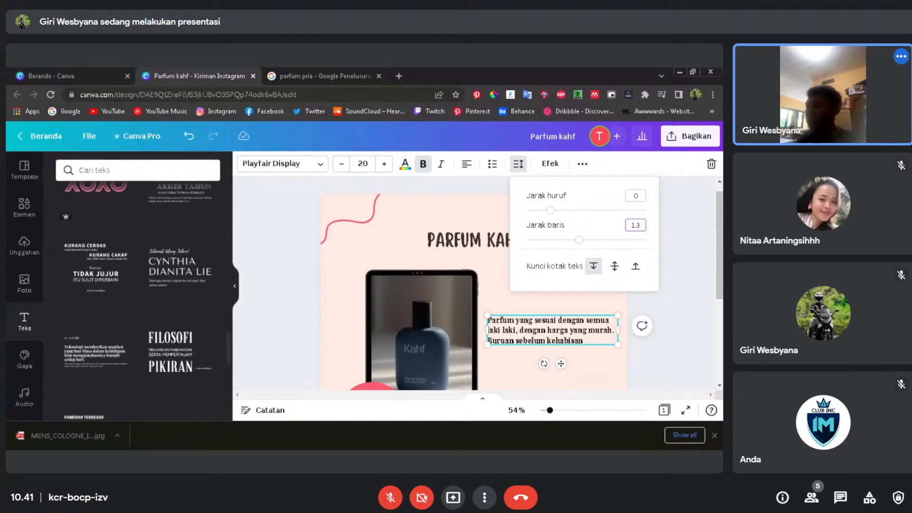
key(Return)
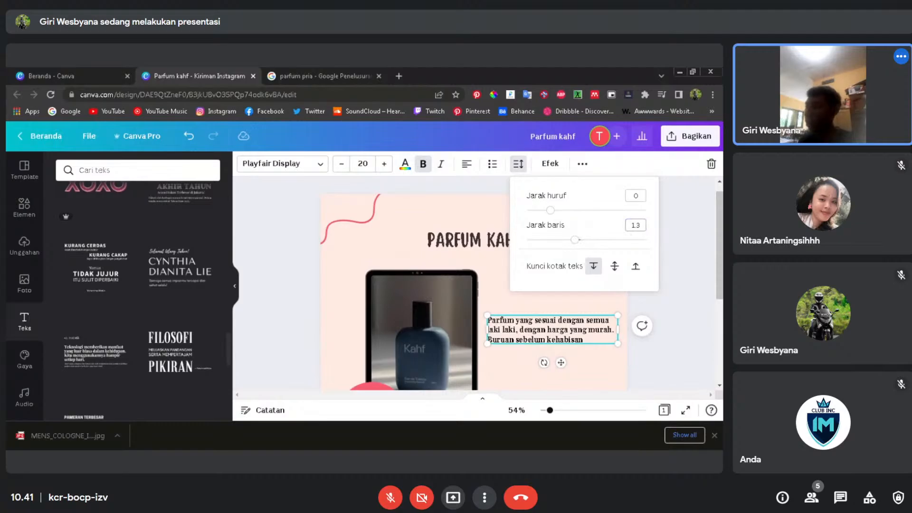
click(636, 225)
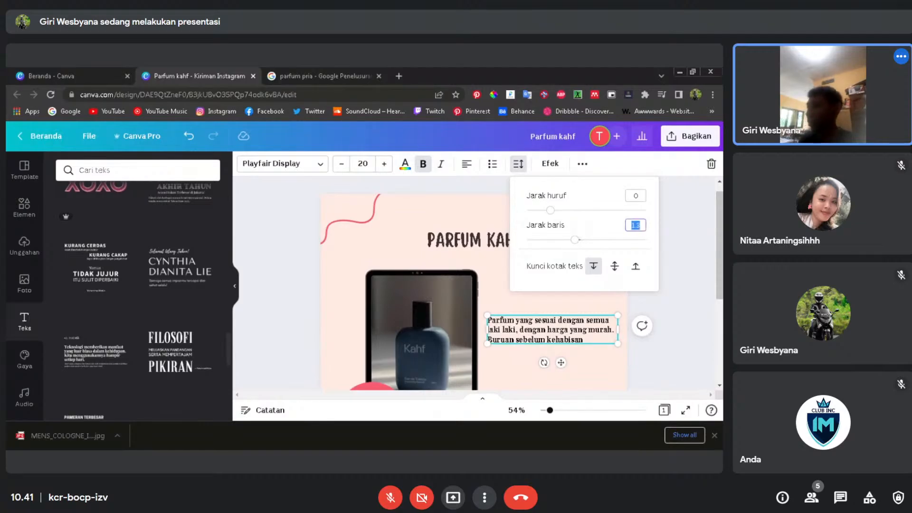
text(1)
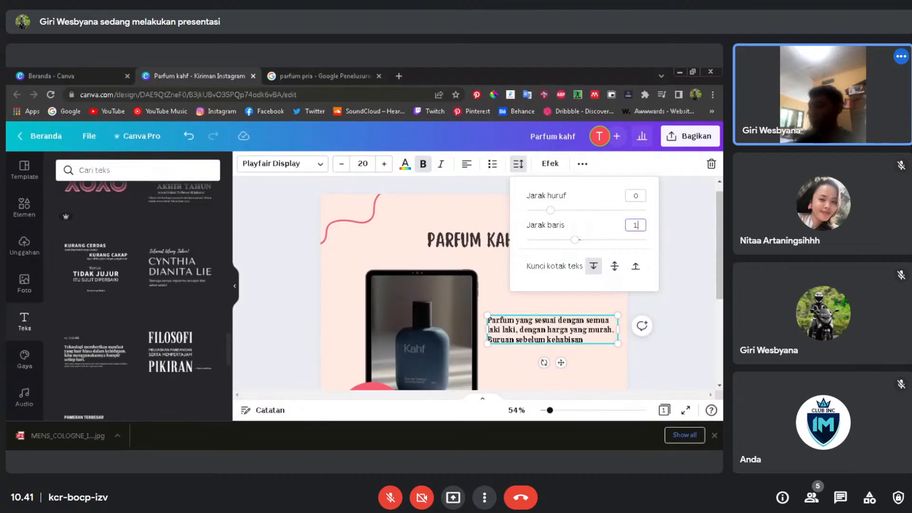
text(.4)
key(Return)
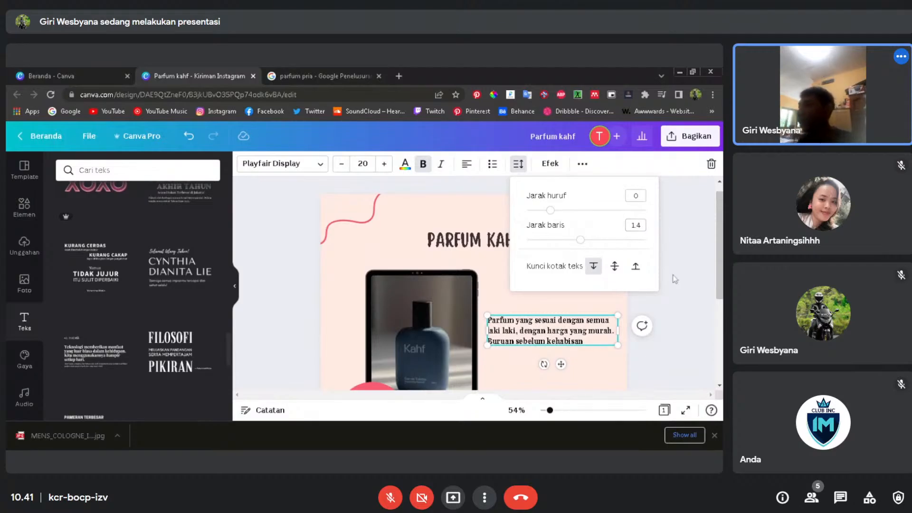
click(672, 262)
- Move the small arrow cursor graphic from the empty lower area onto the lower-right corner of the framed photo
drag(717, 239, 716, 281)
click(572, 341)
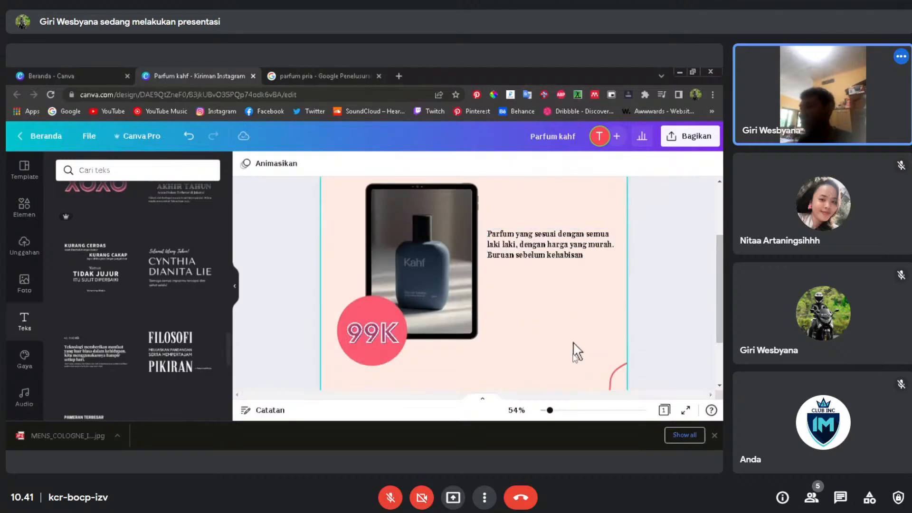
click(577, 351)
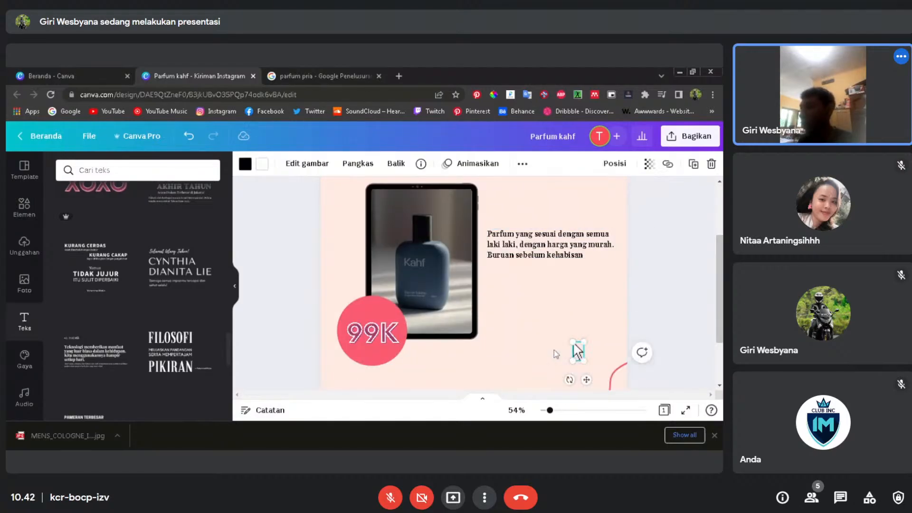
drag(577, 352, 468, 325)
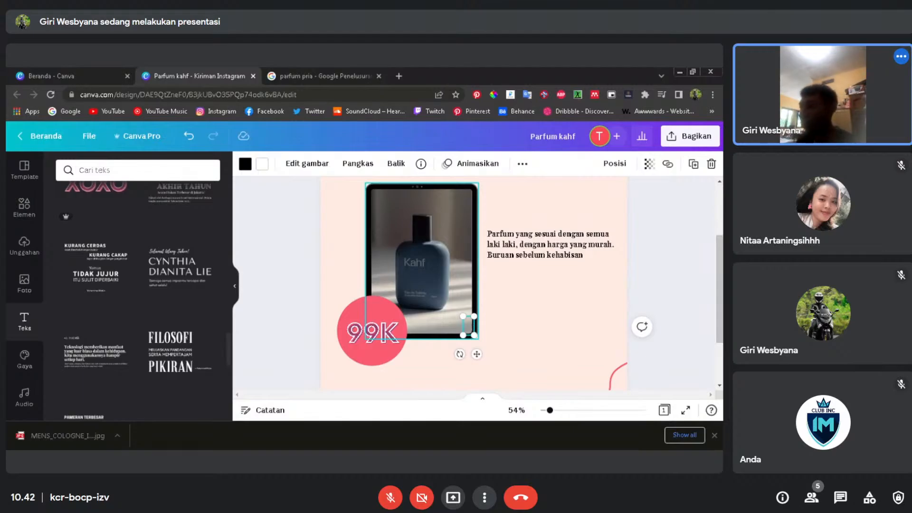
- Try to bring the framed photo to the front of all layers
right_click(472, 326)
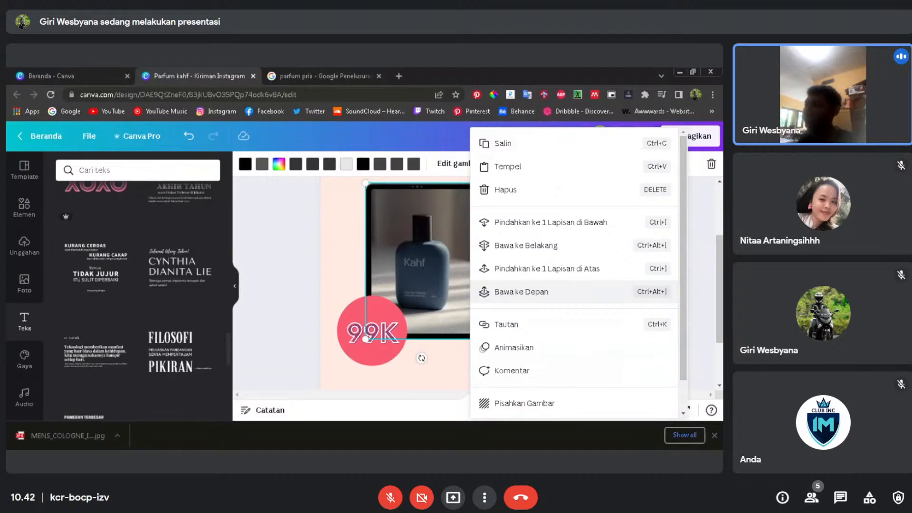
click(551, 298)
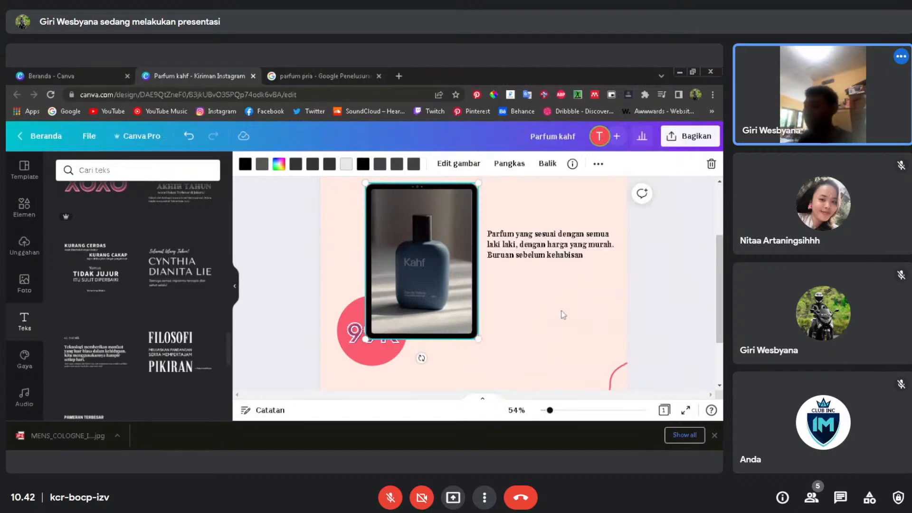
key(ctrl+z)
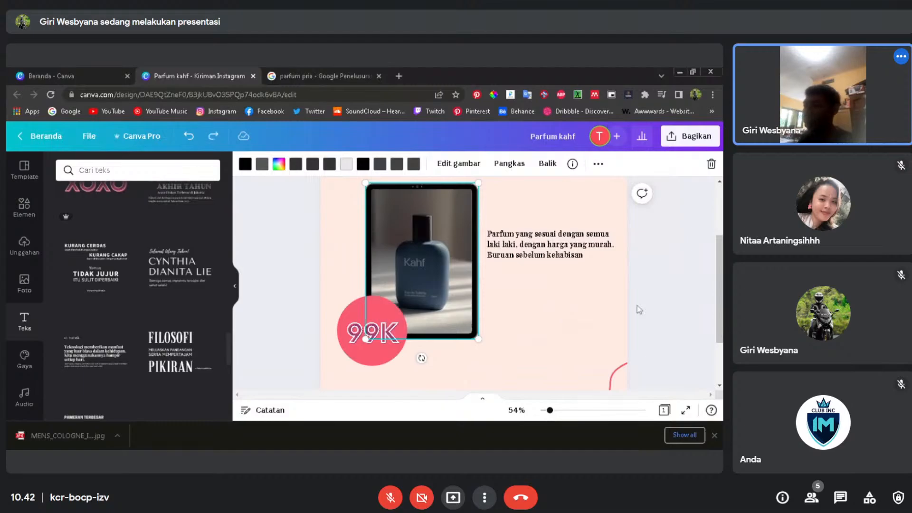
- Send the framed photo to the back, behind the arrow cursor graphic and the 99K badge
right_click(452, 301)
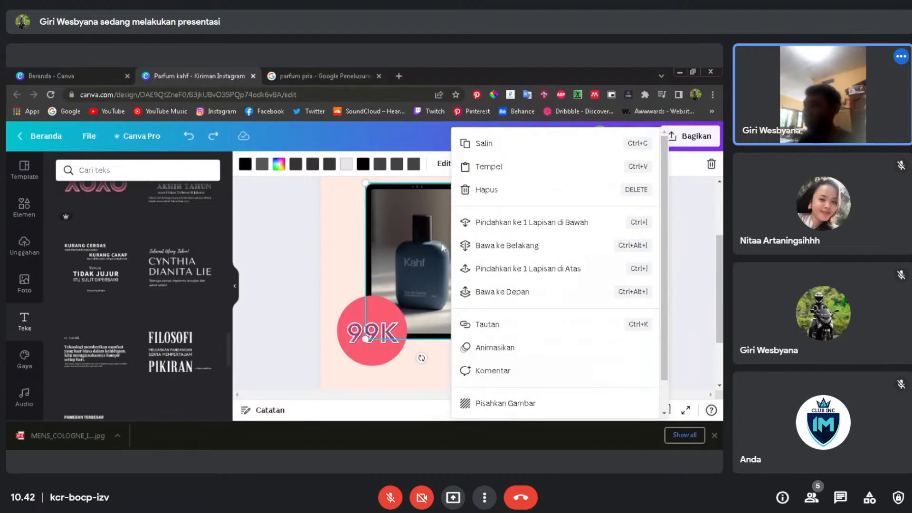
click(497, 246)
click(604, 309)
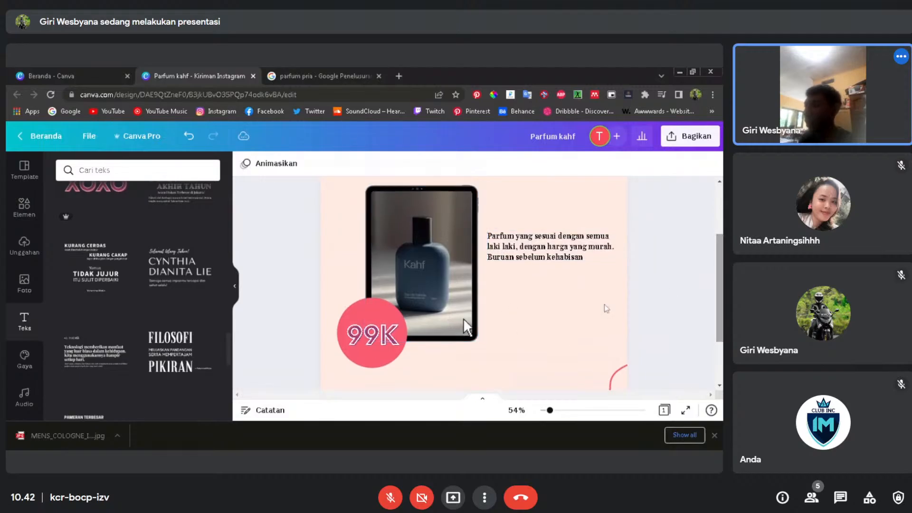
- Enlarge the arrow cursor graphic at the lower-right corner of the framed photo
click(468, 328)
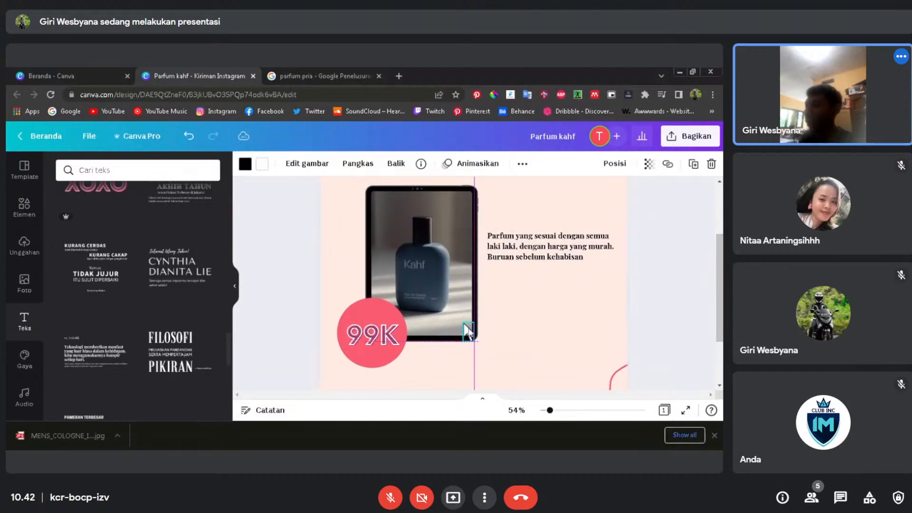
mouse_move(468, 331)
mouse_down()
mouse_move(467, 322)
mouse_move(478, 331)
mouse_up()
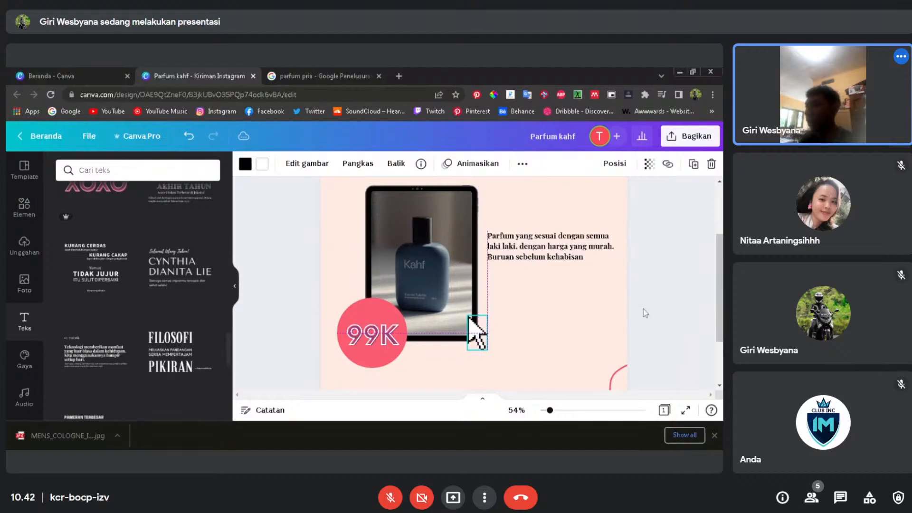
click(641, 323)
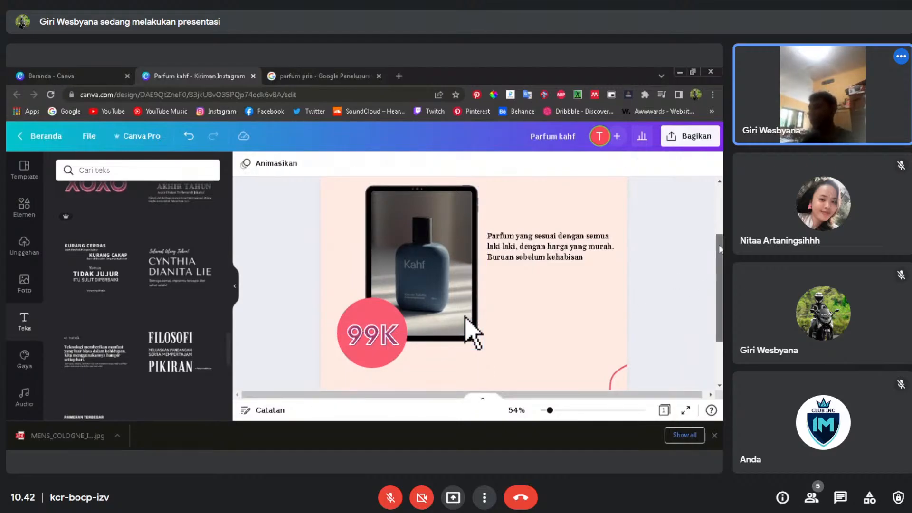
- Paste the copied upper-left red wavy line onto the blank second page
scroll(718, 237, up, 2)
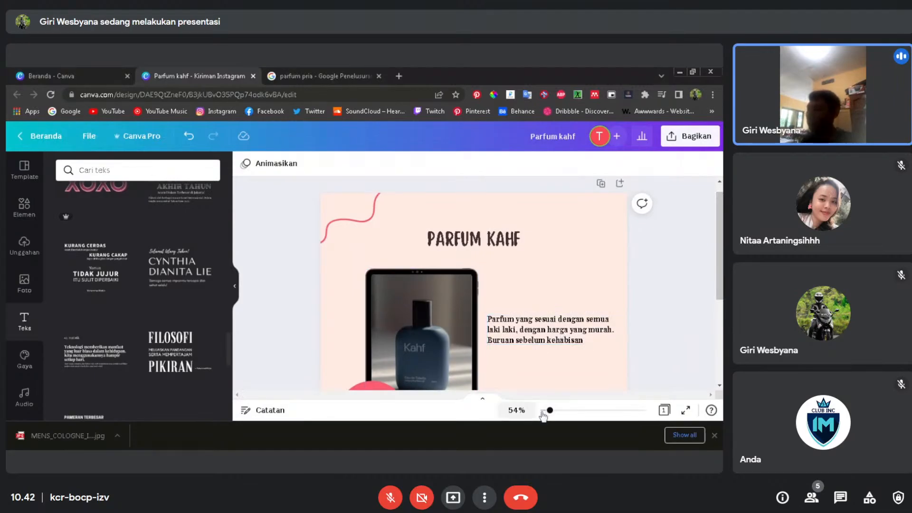
drag(550, 411, 546, 410)
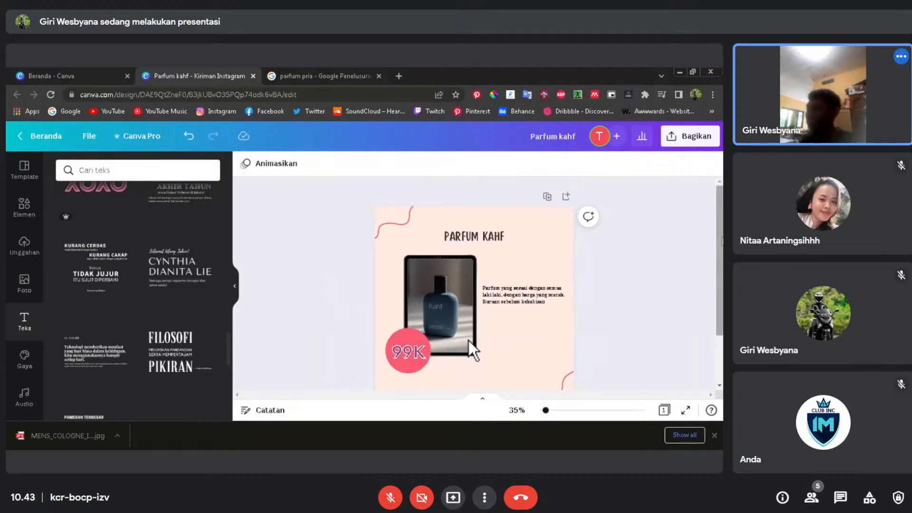
drag(721, 239, 721, 244)
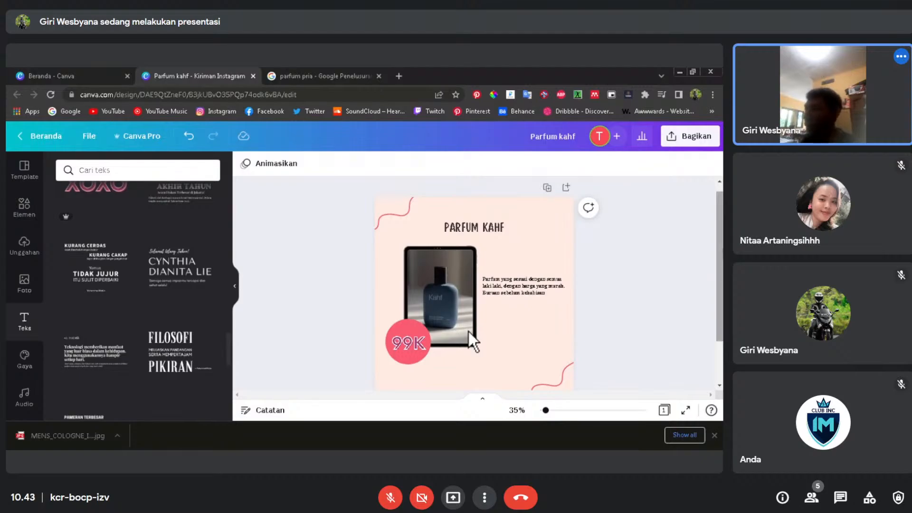
scroll(469, 331, down, 1)
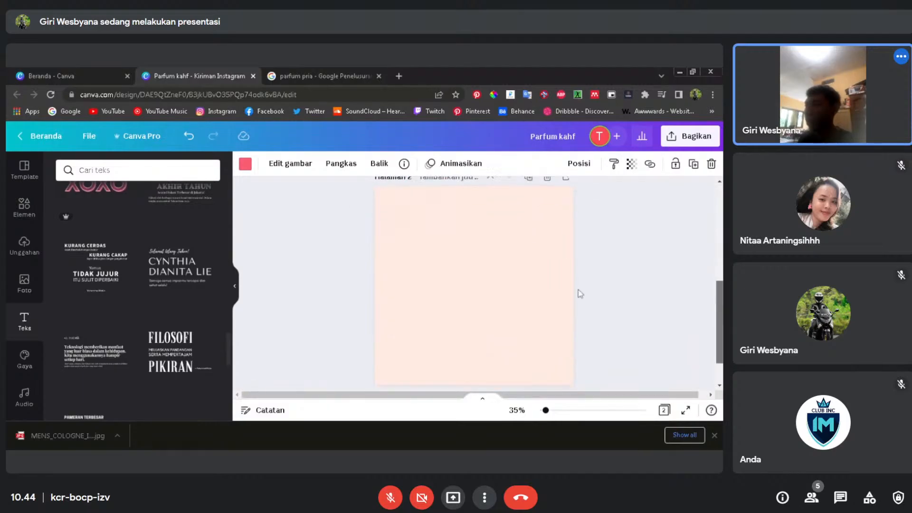
right_click(445, 279)
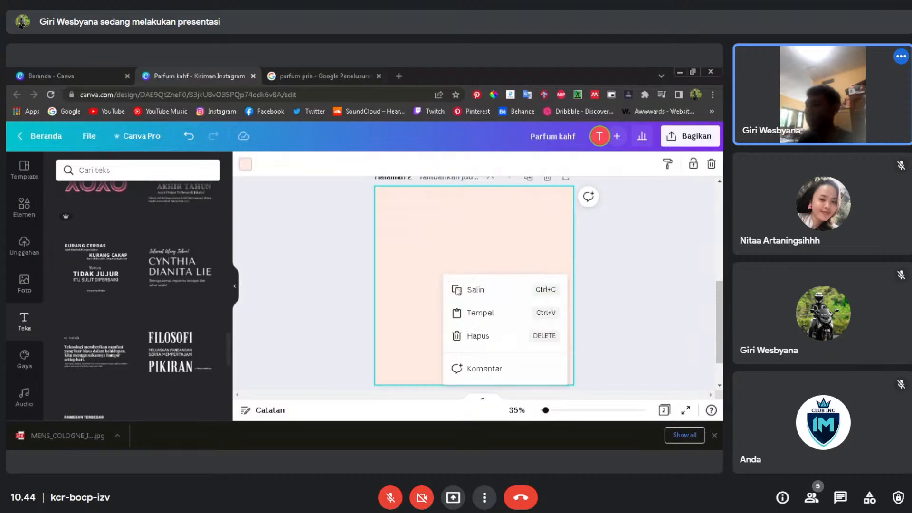
click(477, 317)
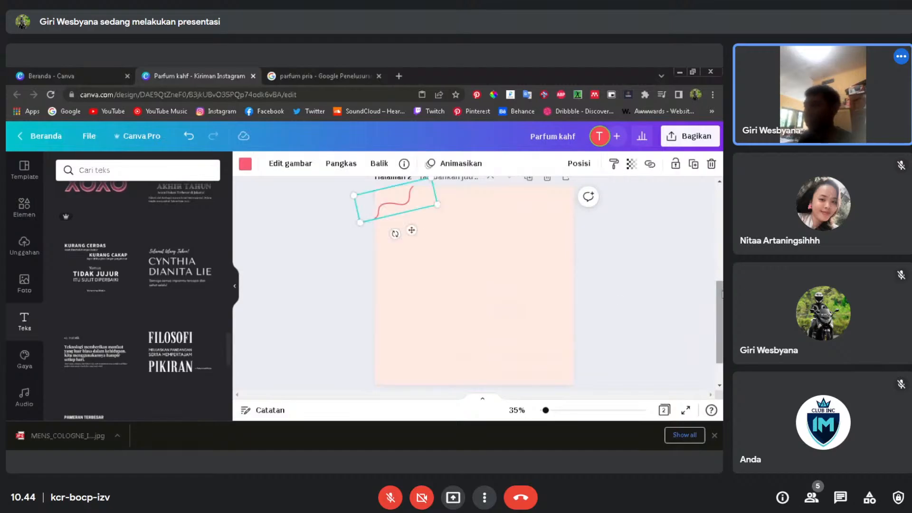
- Copy the red wavy line in the first page's lower-right corner and paste it onto the second page
drag(720, 294, 720, 240)
click(617, 282)
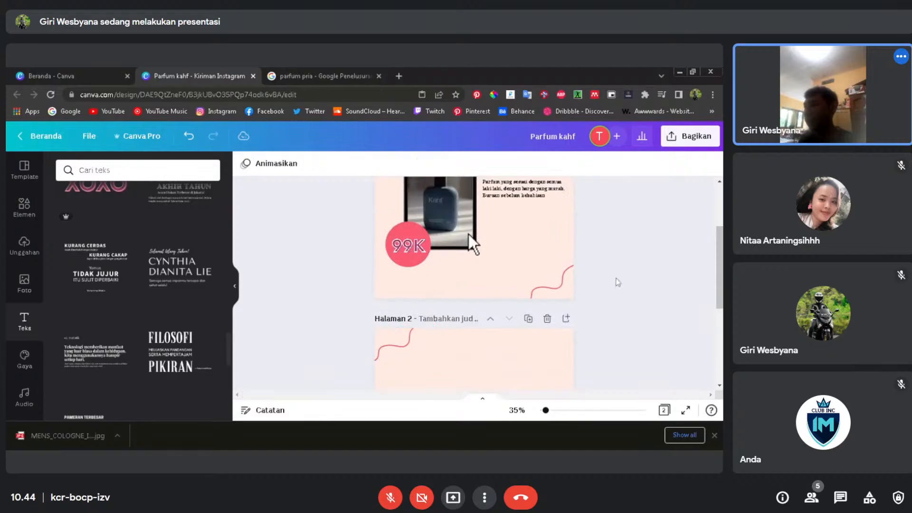
click(554, 288)
right_click(554, 289)
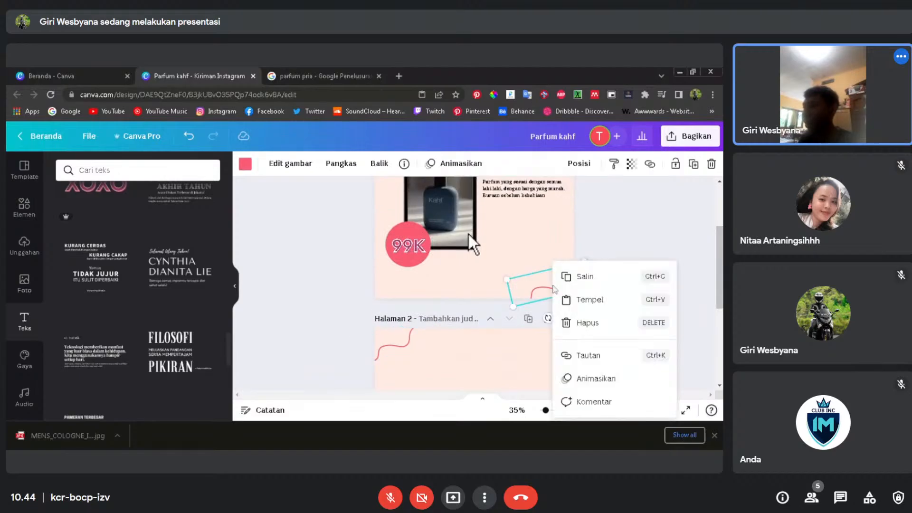
click(591, 284)
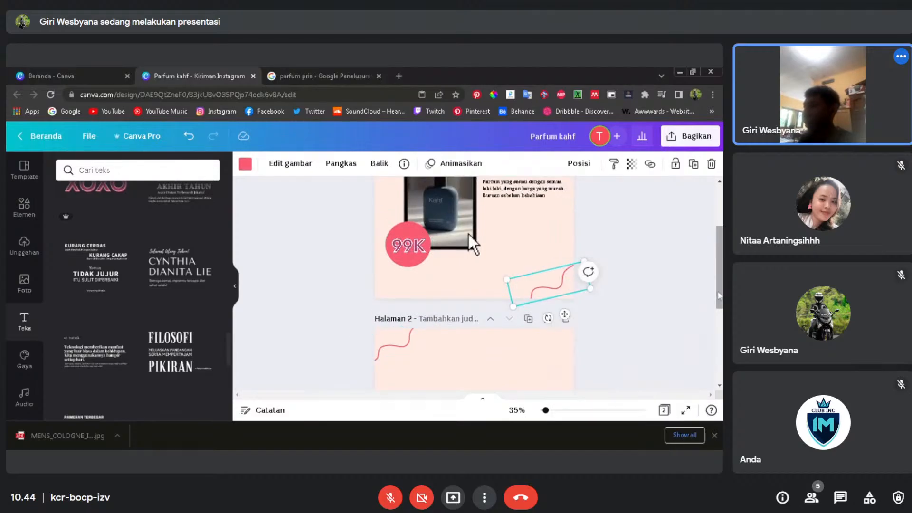
scroll(577, 310, down, 3)
click(535, 285)
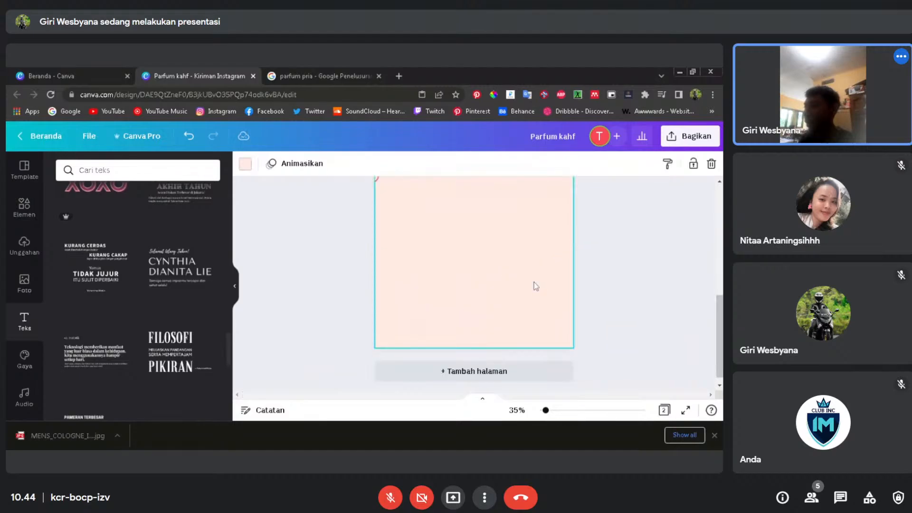
right_click(535, 285)
click(565, 320)
- Move the description on the first page slightly lower, keeping it beside the framed photo
scroll(556, 323, up, 1)
scroll(468, 224, up, 4)
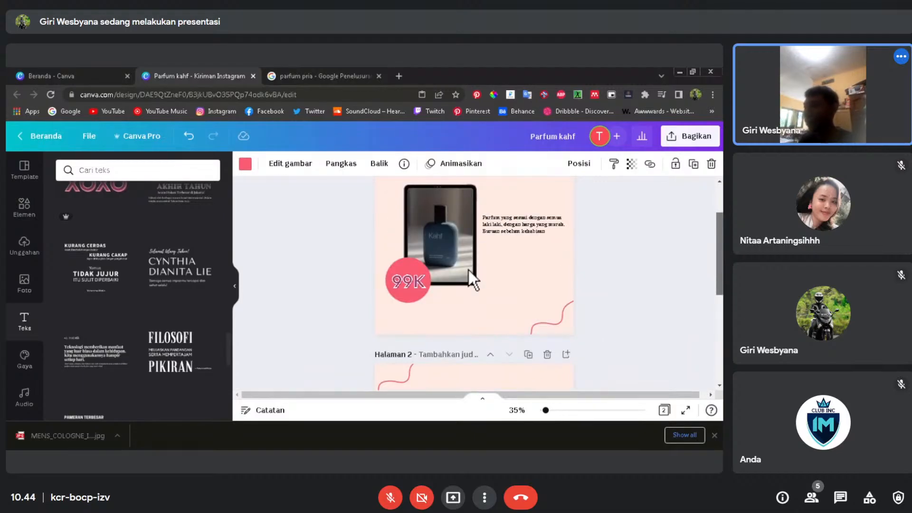
click(721, 238)
drag(721, 238, 721, 229)
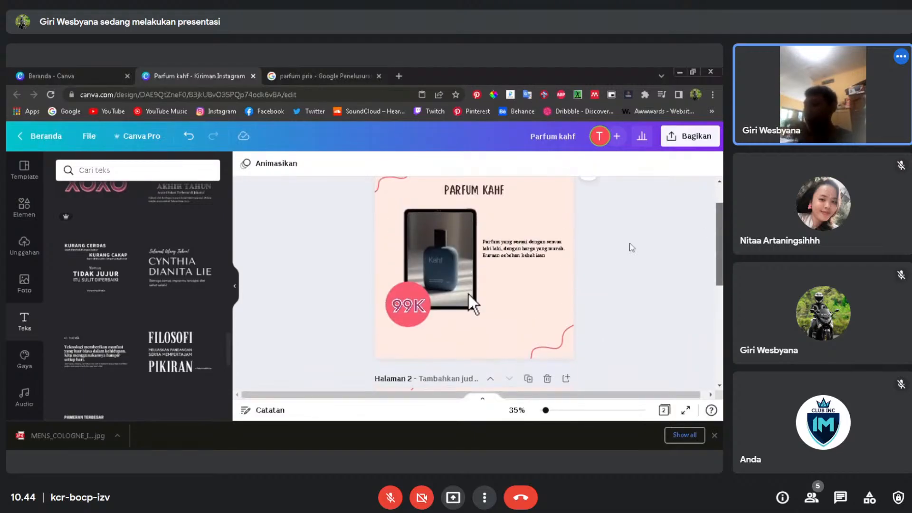
click(529, 249)
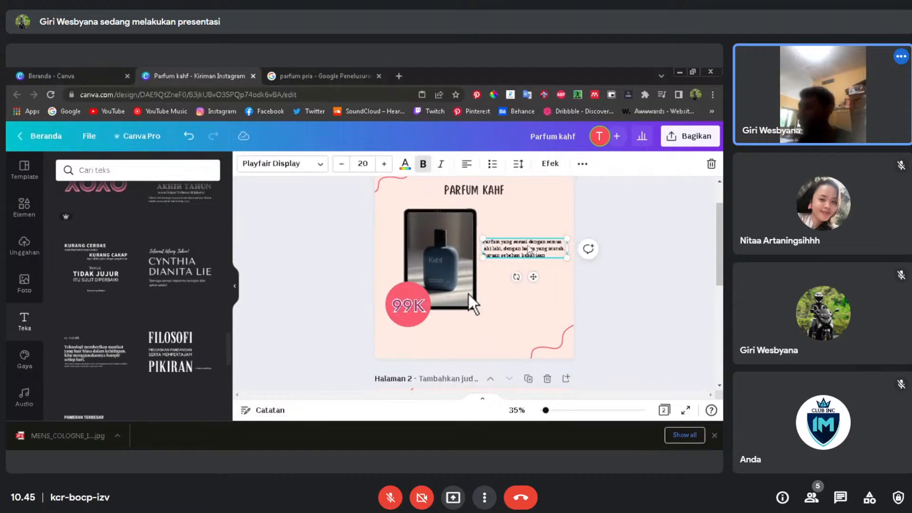
mouse_move(533, 277)
mouse_down()
mouse_move(504, 447)
mouse_move(503, 407)
mouse_move(531, 274)
mouse_up()
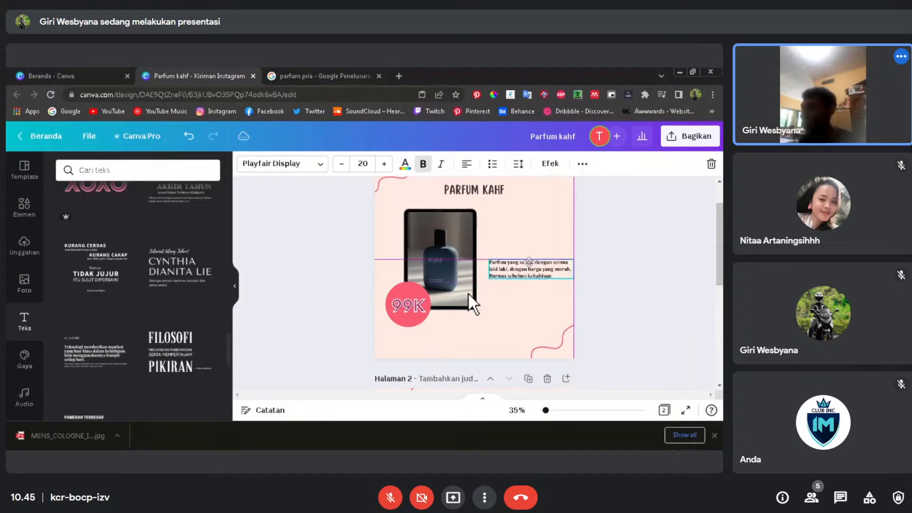
- Copy the description text from the first page and paste it onto the second page
right_click(529, 270)
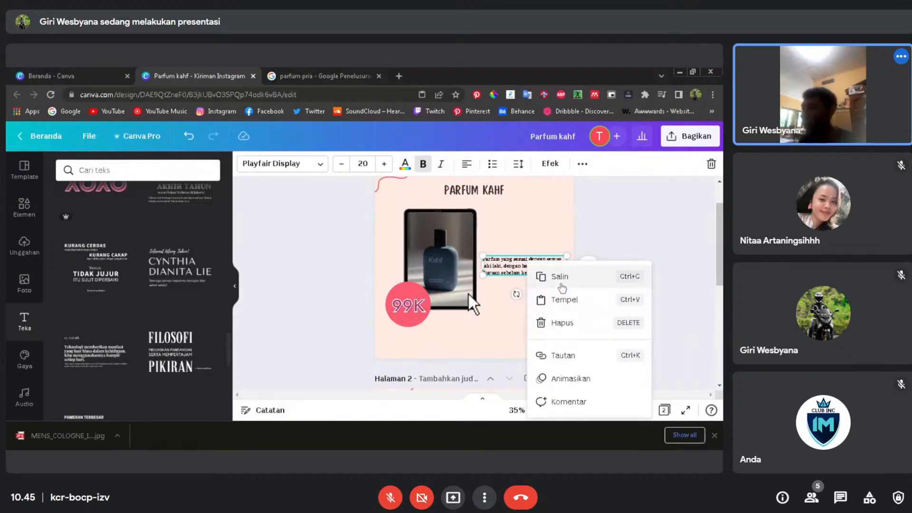
click(560, 284)
scroll(710, 283, down, 3)
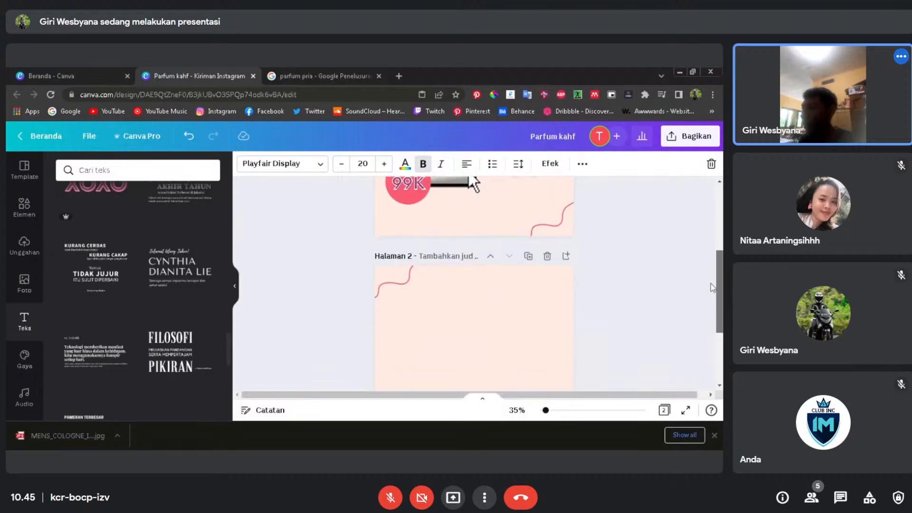
scroll(710, 287, down, 1)
click(482, 301)
right_click(482, 299)
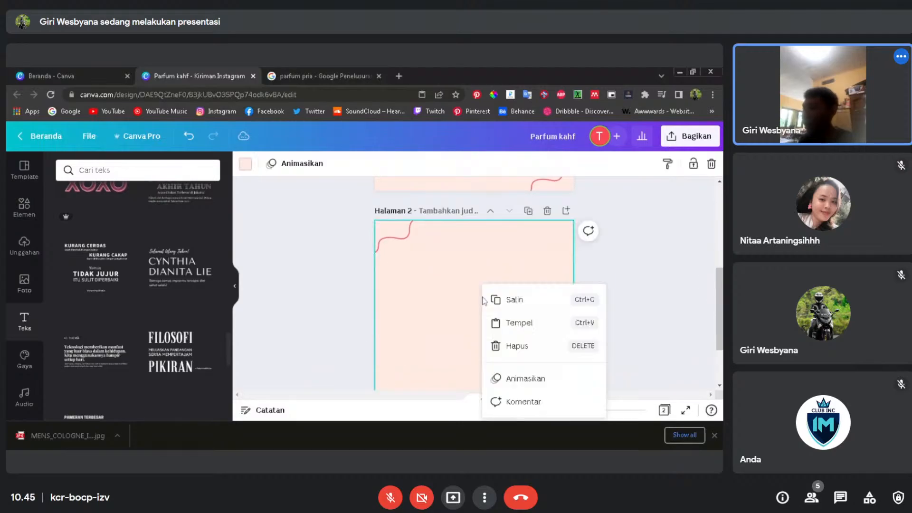
click(507, 324)
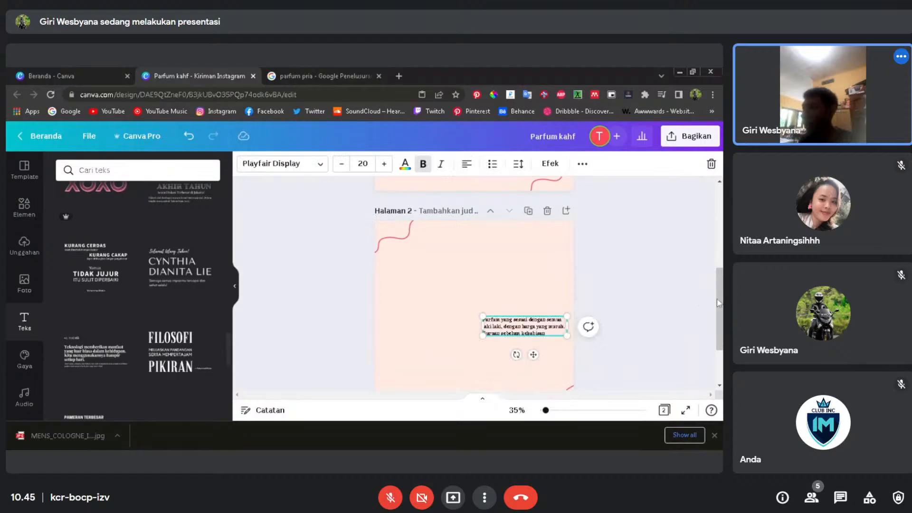
- Delete the original description text beside the framed photo on the first page
drag(716, 298, 717, 235)
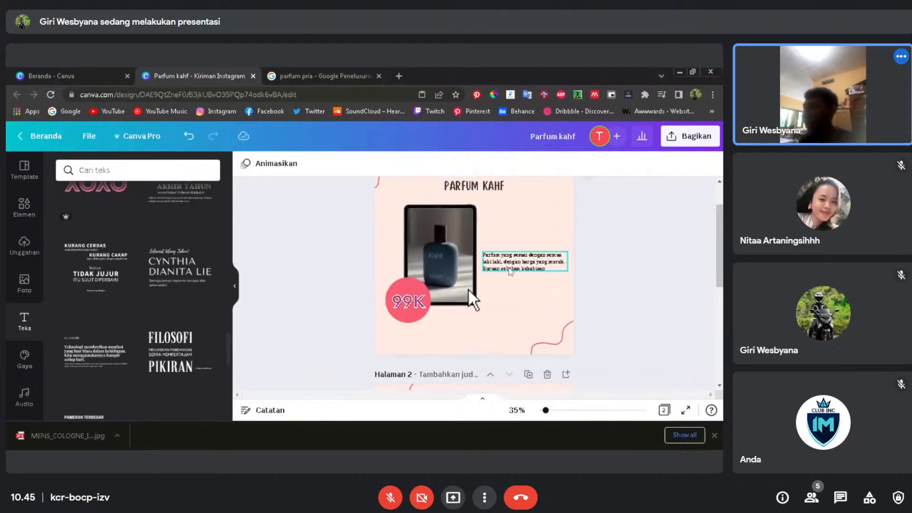
click(509, 269)
key(Delete)
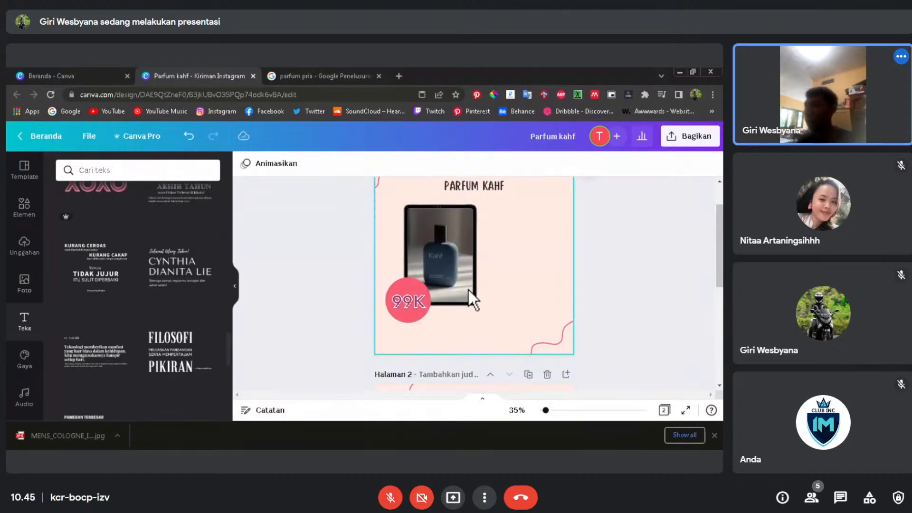
- Centre the framed photo, 99K badge and arrow cursor together under the first page's title, and nudge the framed photo slightly lower
click(468, 290)
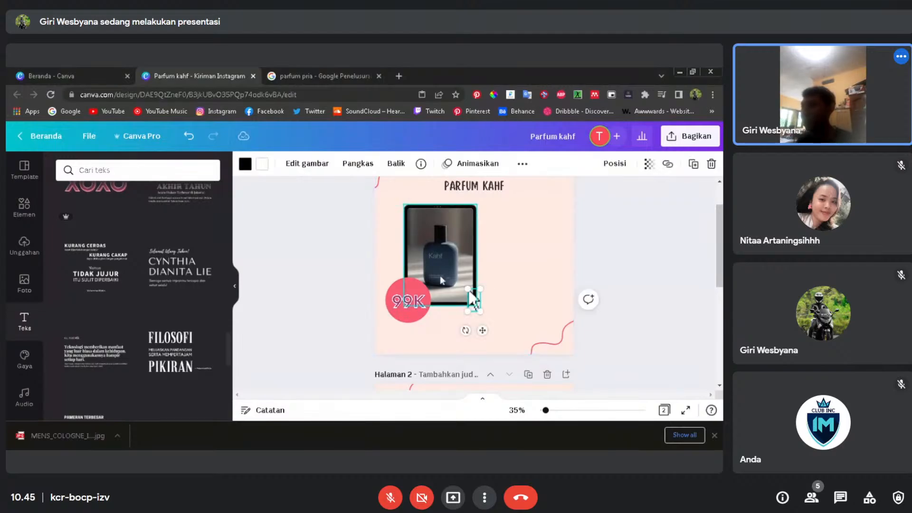
shift+click(401, 299)
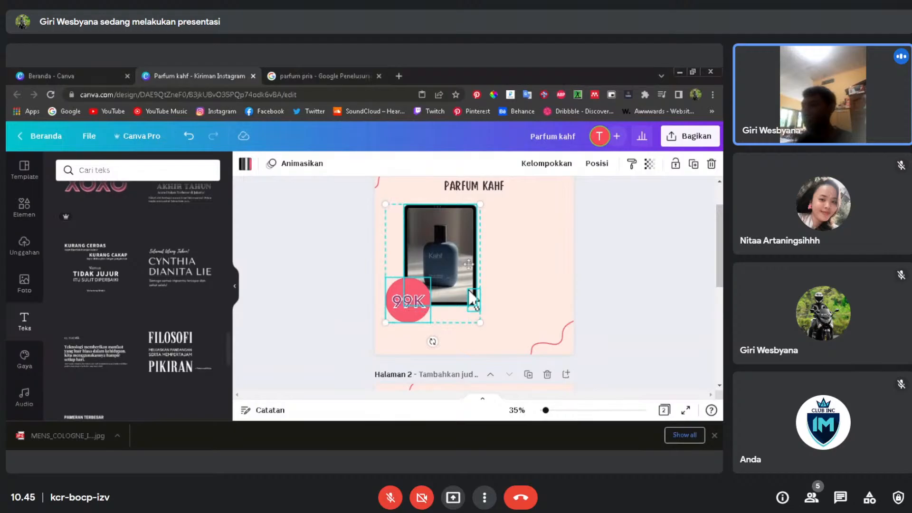
drag(473, 298, 506, 298)
drag(478, 258, 478, 258)
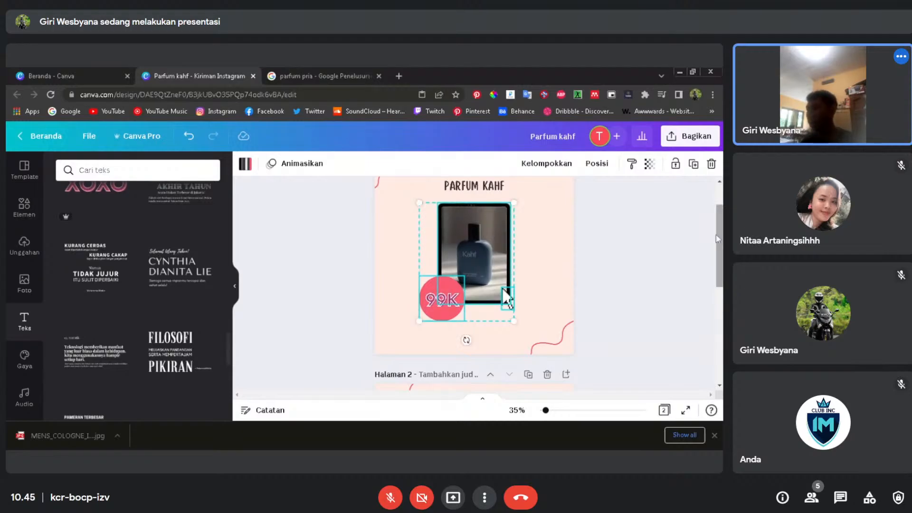
drag(719, 238, 719, 224)
click(640, 299)
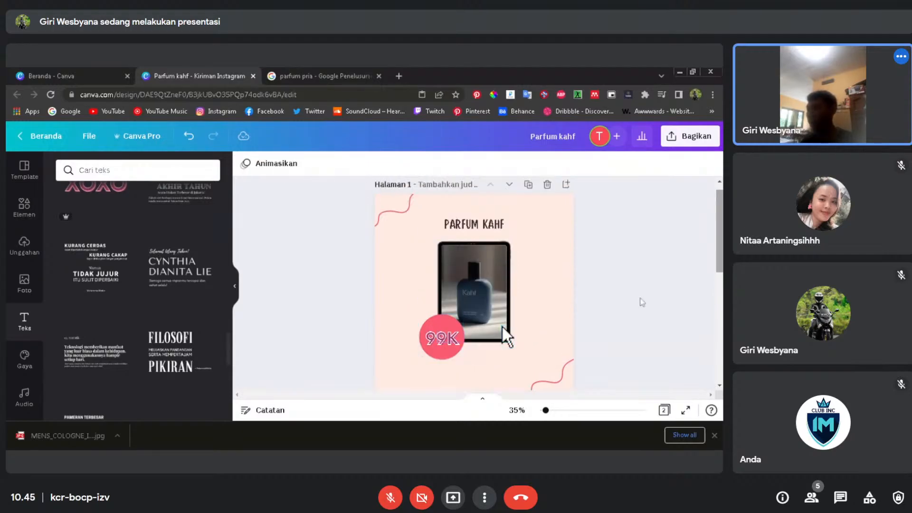
click(472, 287)
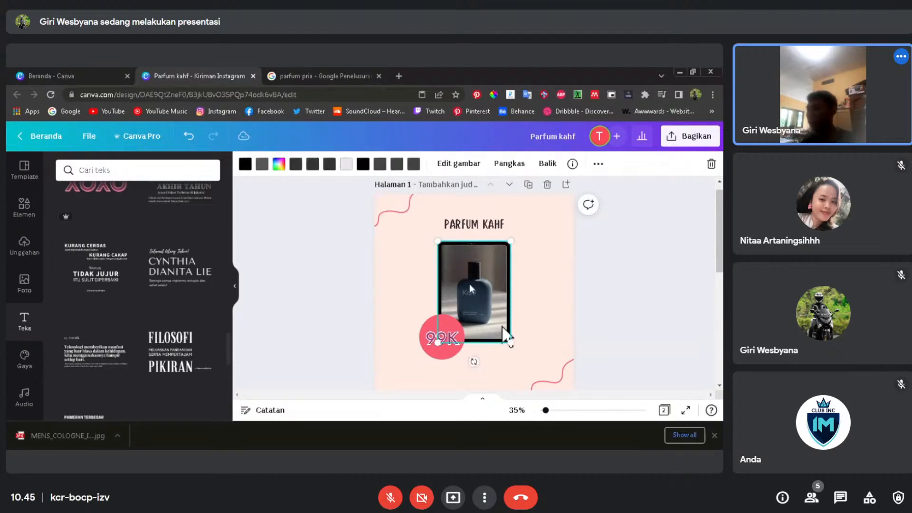
drag(470, 281, 469, 284)
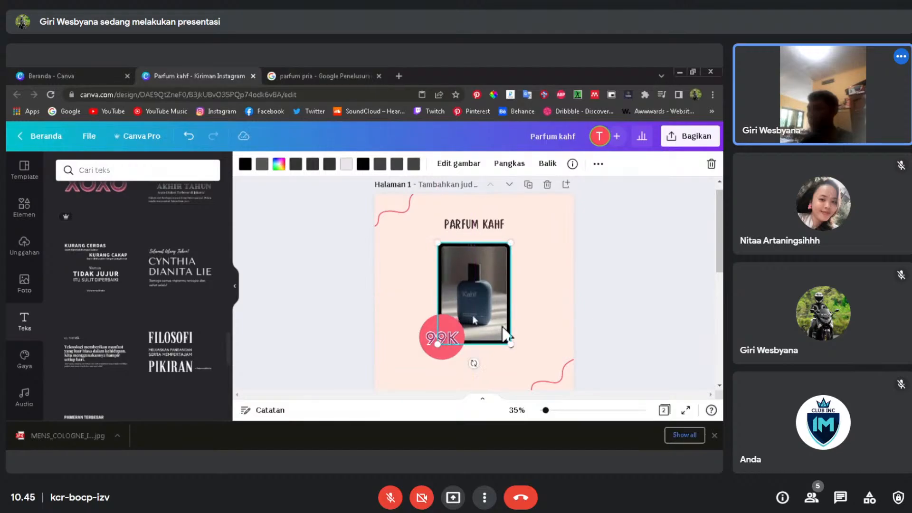
- Move the description text on the second page to the page's horizontal centre, slightly higher
scroll(505, 332, down, 5)
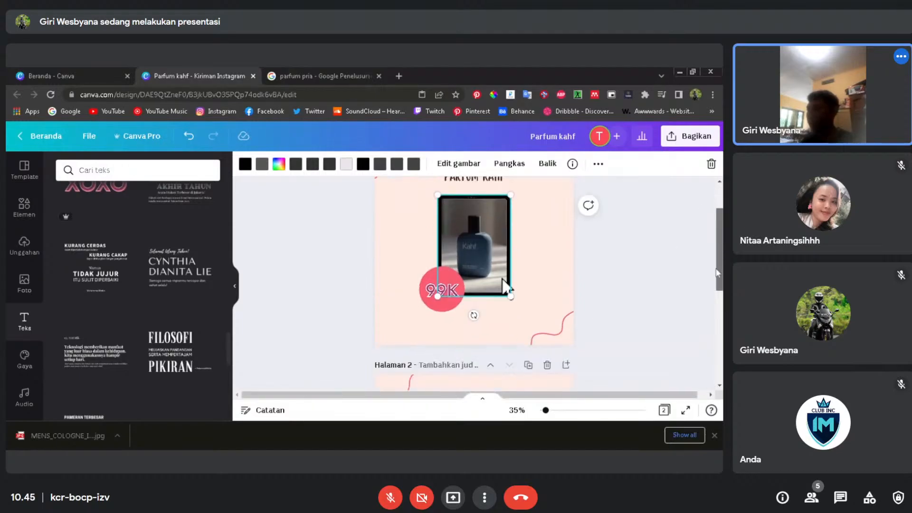
scroll(712, 312, down, 1)
click(516, 282)
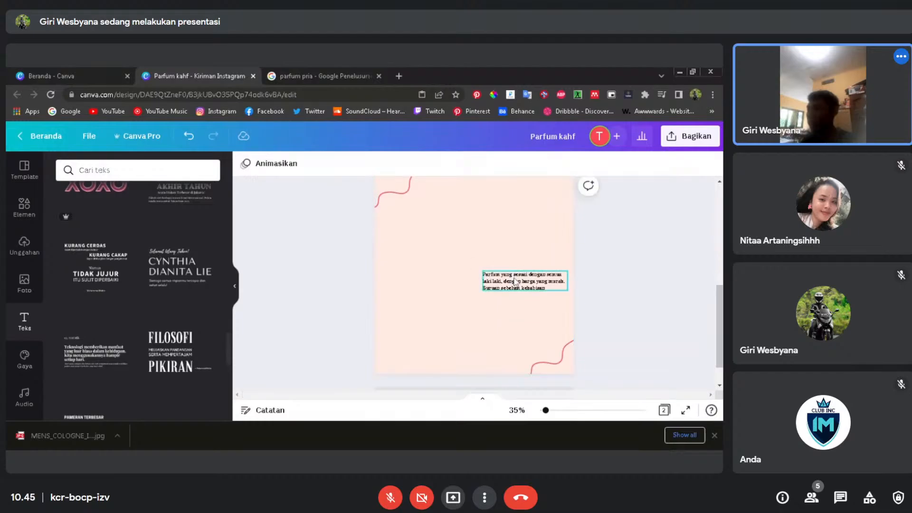
drag(516, 282, 462, 267)
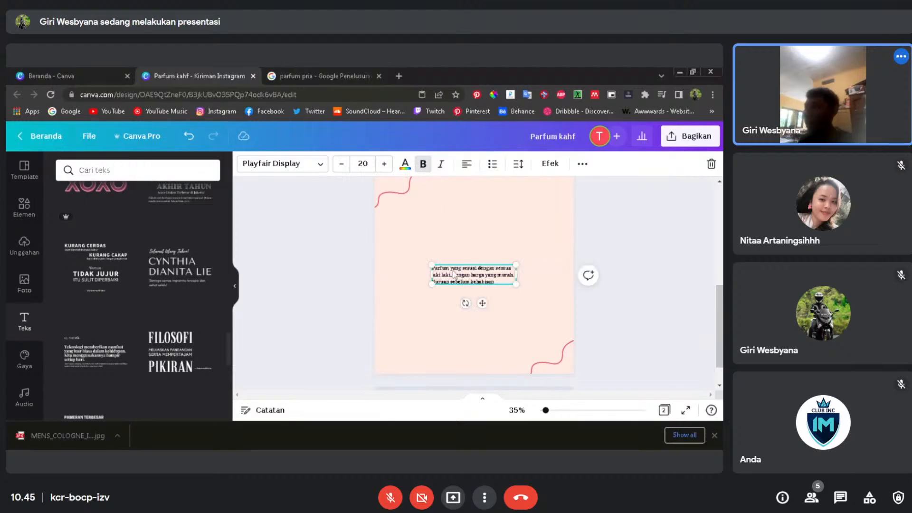
- Increase the font size of the second page's description text to 40
click(384, 164)
click(385, 164)
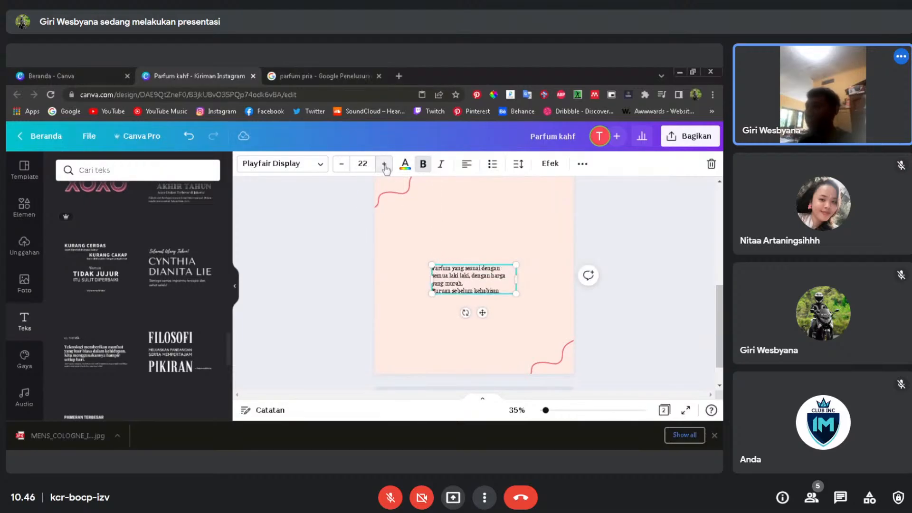
click(385, 164)
click(384, 164)
click(384, 164)
click(384, 164)
click(384, 164)
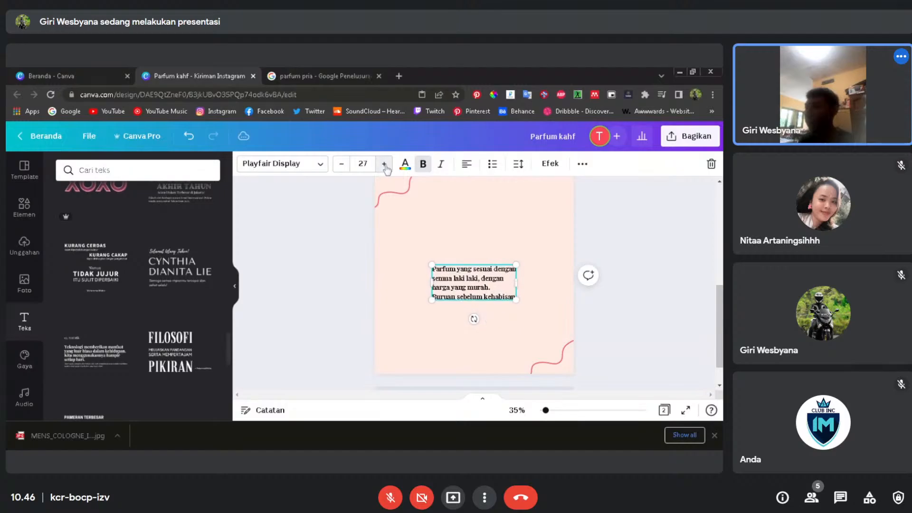
click(384, 164)
click(385, 164)
click(384, 164)
click(384, 165)
click(384, 165)
click(385, 164)
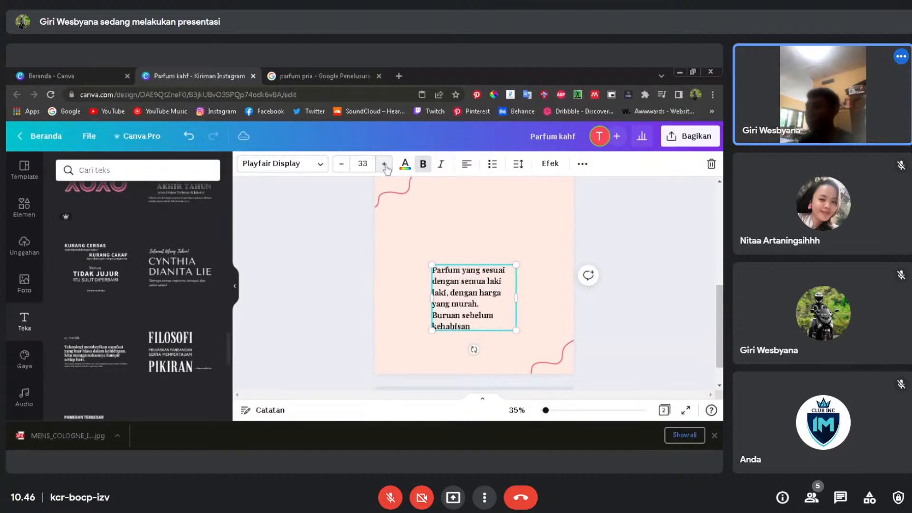
click(385, 164)
click(384, 164)
click(384, 164)
click(384, 164)
click(384, 164)
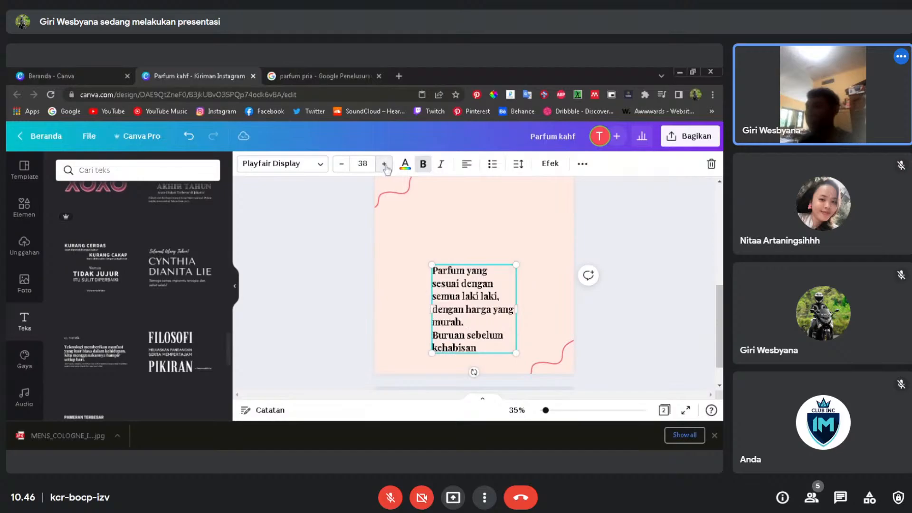
click(384, 165)
click(384, 164)
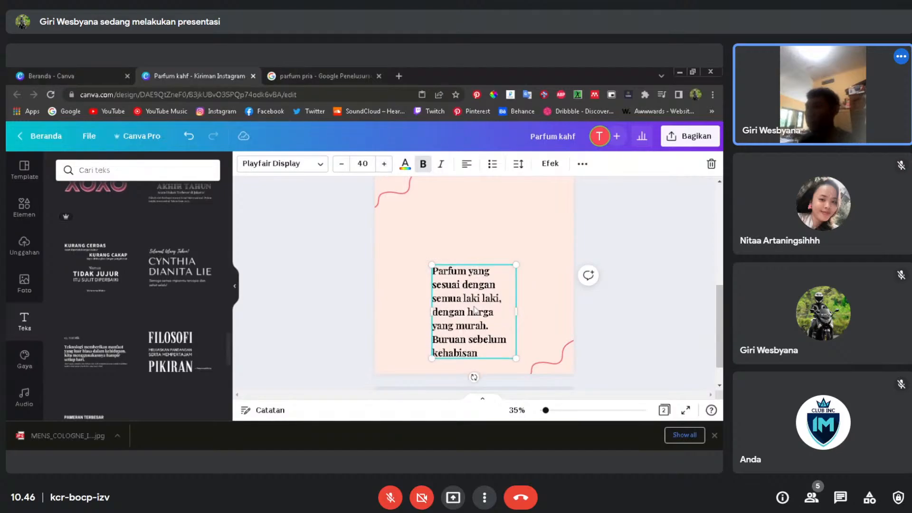
- Widen the description text box so it wraps onto four lines, and centre it on the second page
drag(473, 282, 559, 283)
mouse_move(469, 261)
mouse_down()
mouse_move(454, 264)
mouse_move(462, 274)
mouse_up()
drag(526, 267, 559, 277)
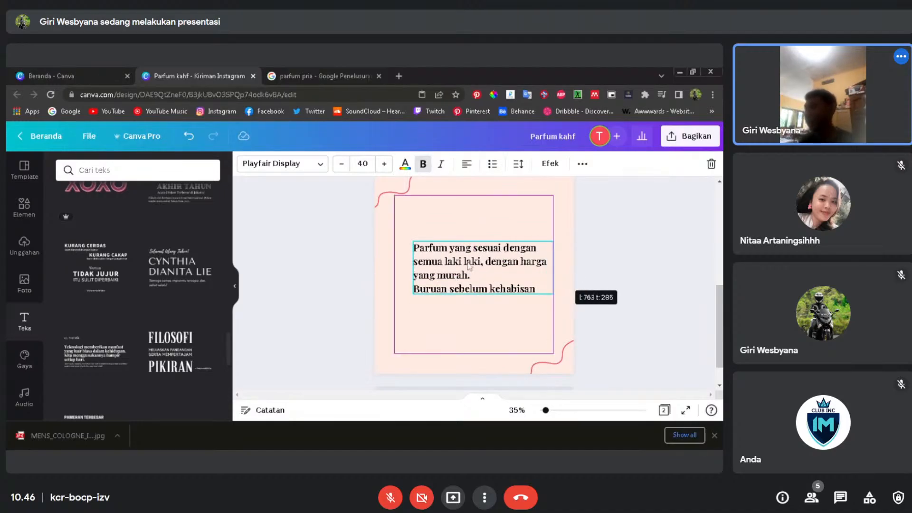
mouse_move(466, 266)
mouse_down()
mouse_move(455, 261)
mouse_move(455, 269)
mouse_up()
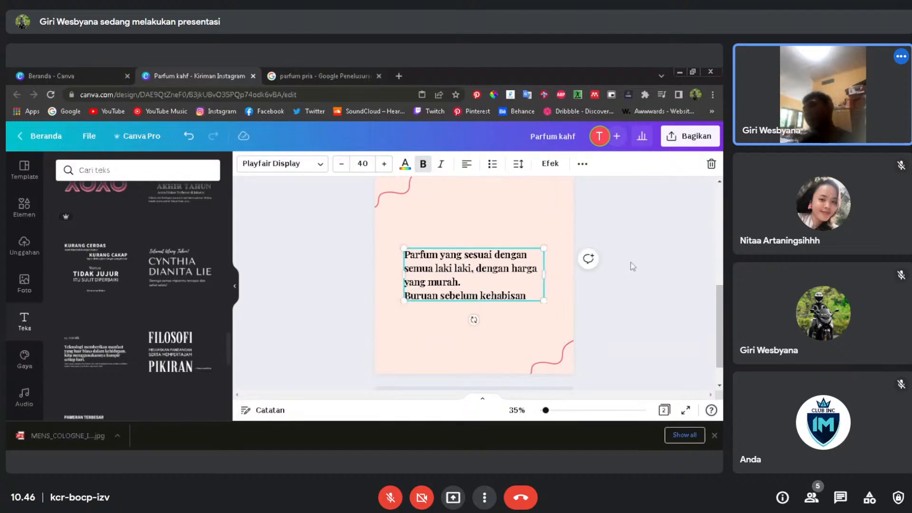
click(629, 274)
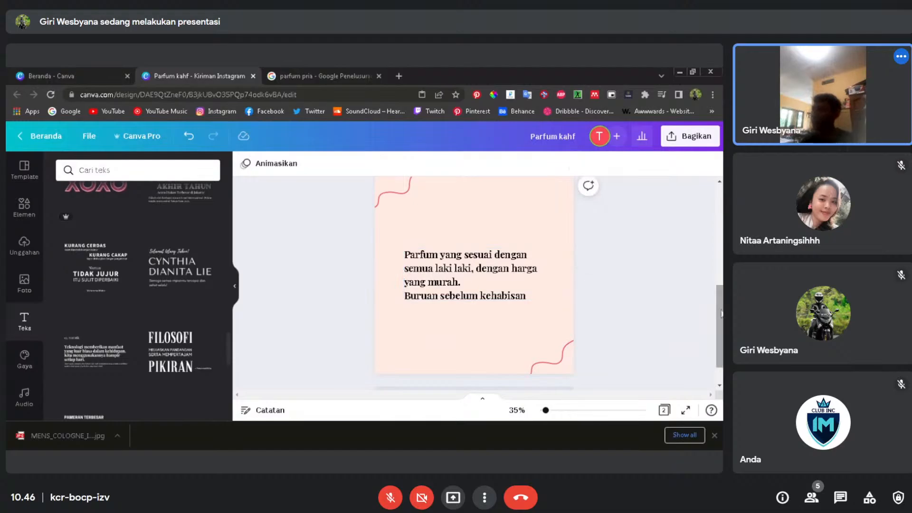
- Review both pages, comparing the layout of the product page with the description page
scroll(502, 255, up, 5)
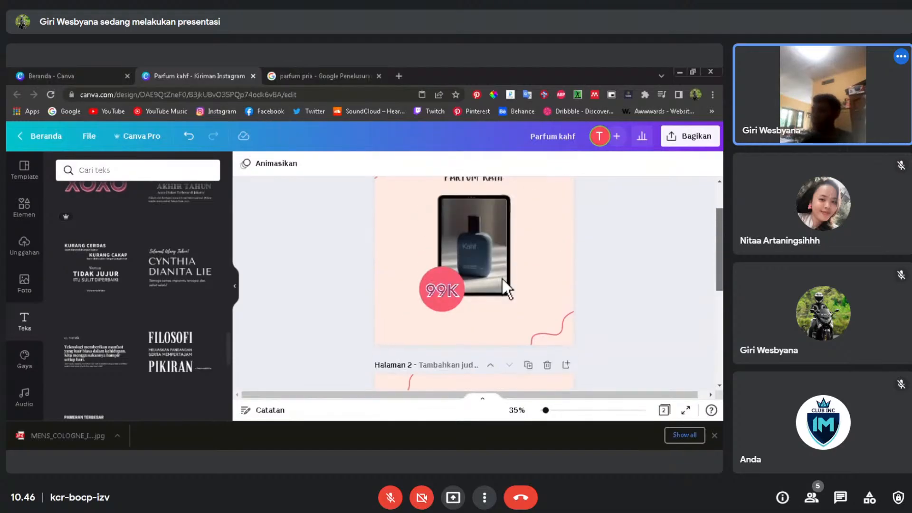
scroll(505, 307, down, 5)
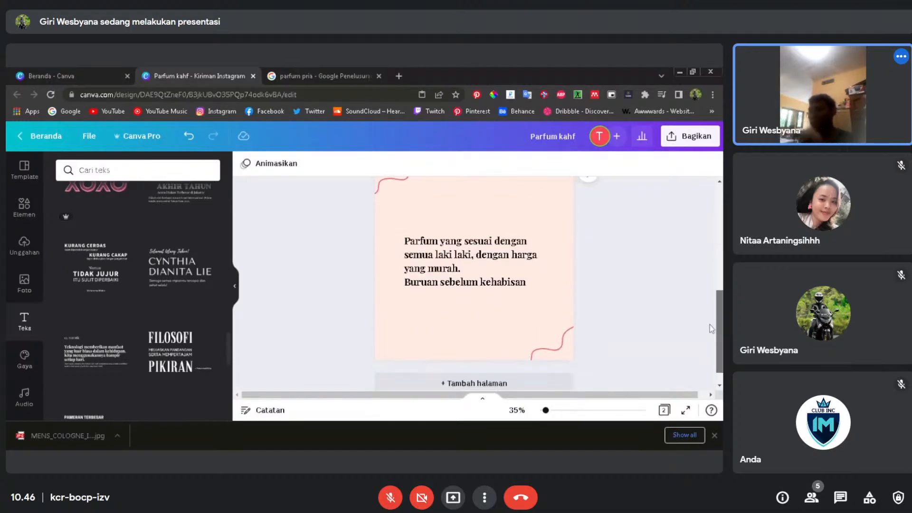
scroll(711, 323, up, 1)
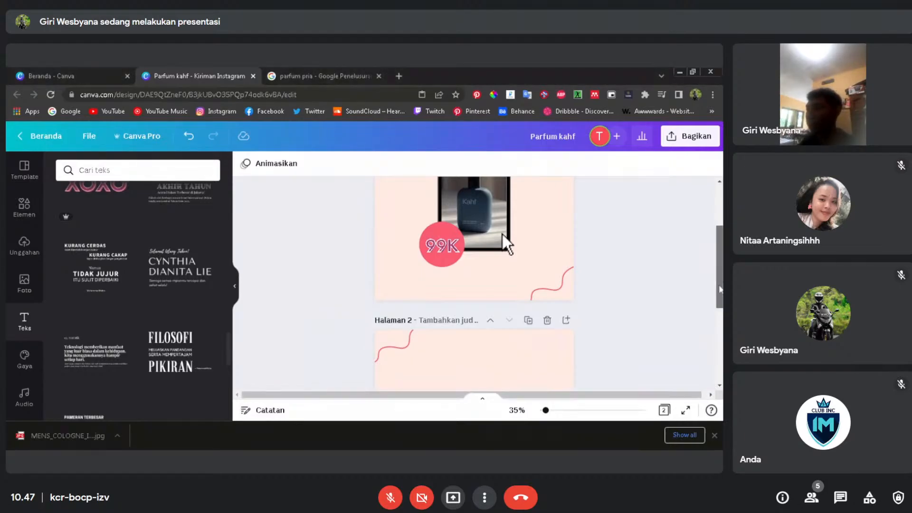
scroll(502, 232, down, 3)
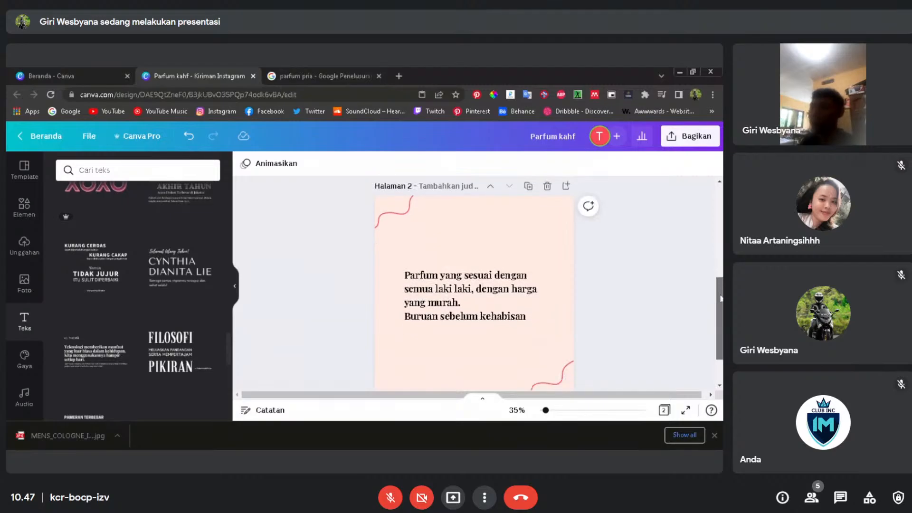
scroll(504, 186, up, 2)
scroll(501, 181, up, 1)
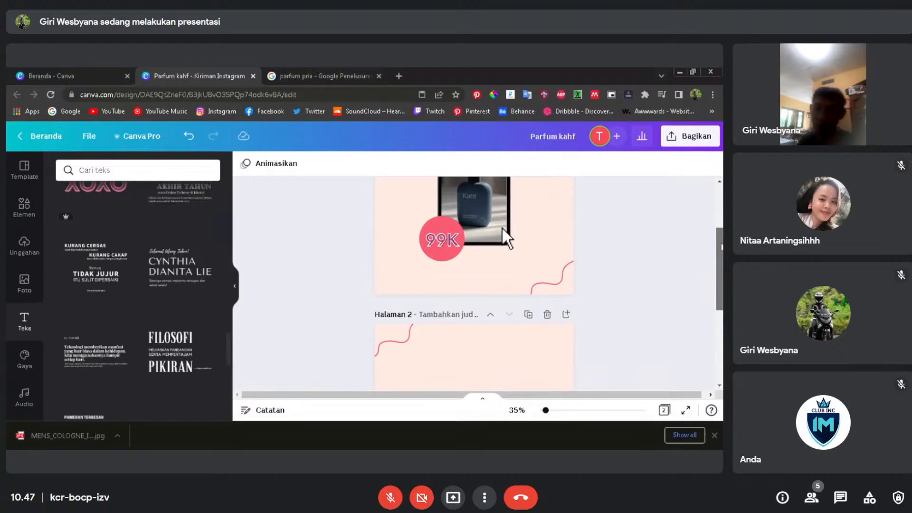
- Try white as the colour of the second page's description text, and set it to black instead
scroll(501, 226, down, 2)
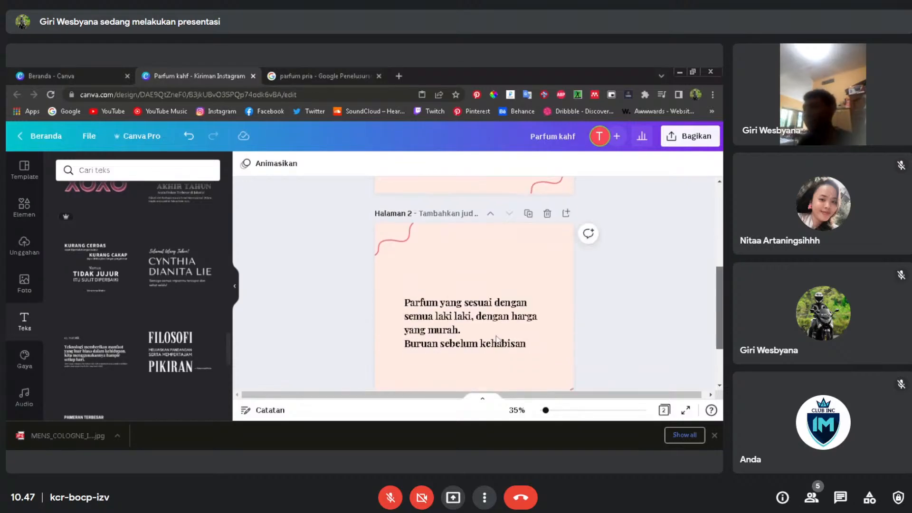
click(421, 336)
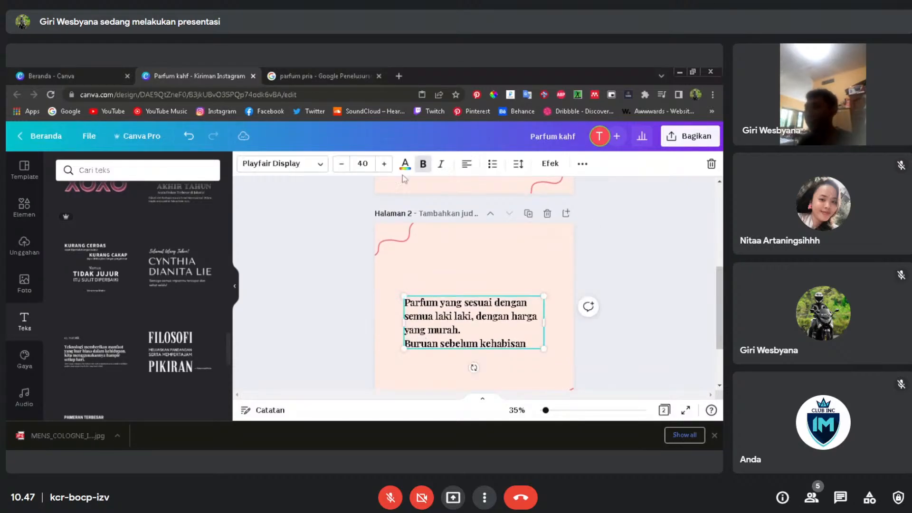
click(404, 164)
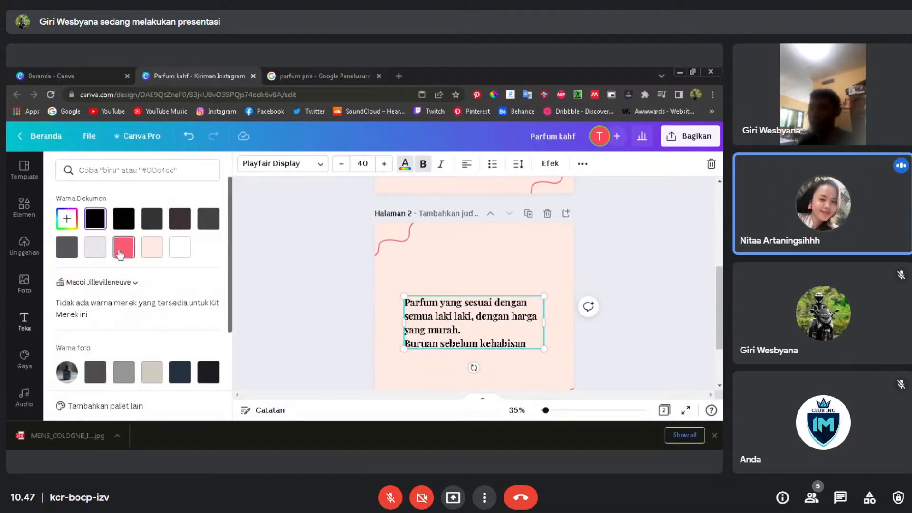
click(176, 252)
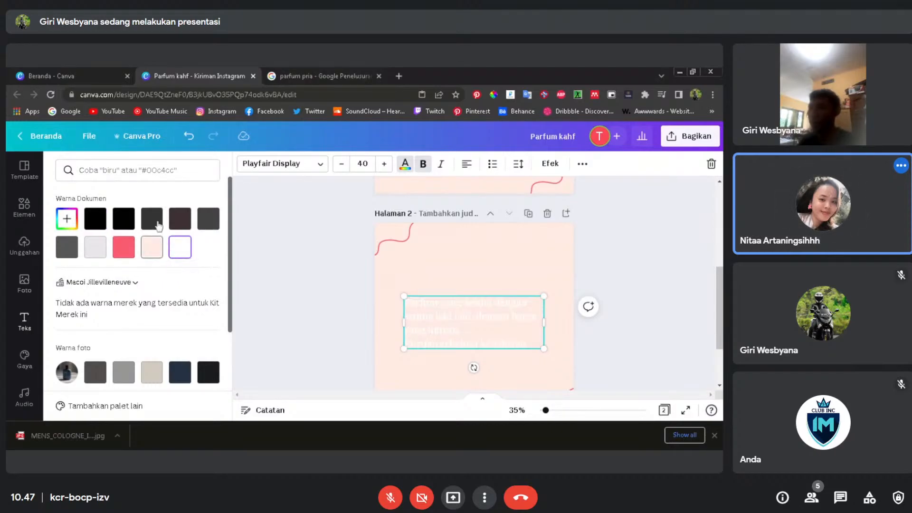
click(123, 222)
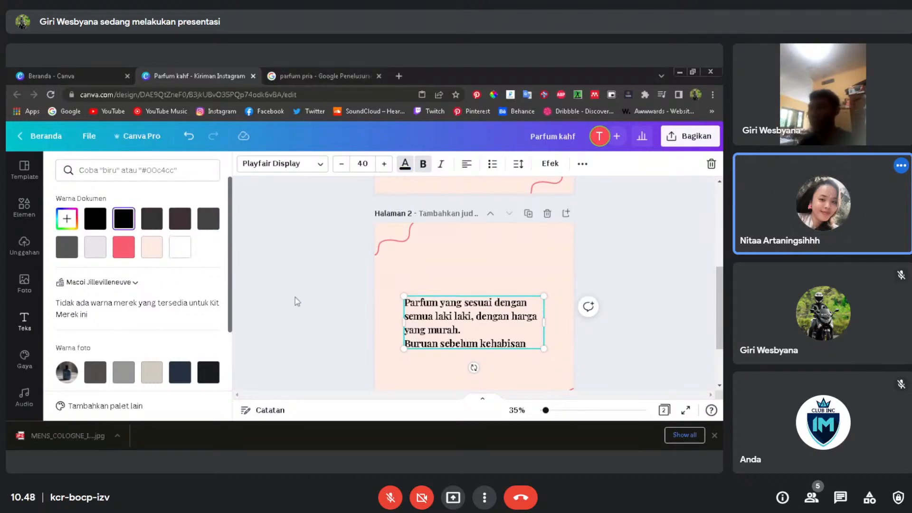
click(311, 275)
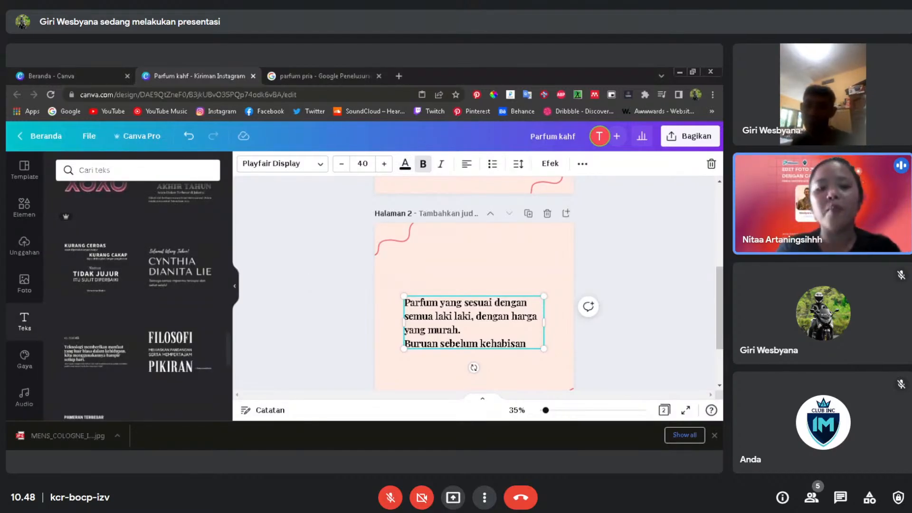
drag(718, 300, 718, 273)
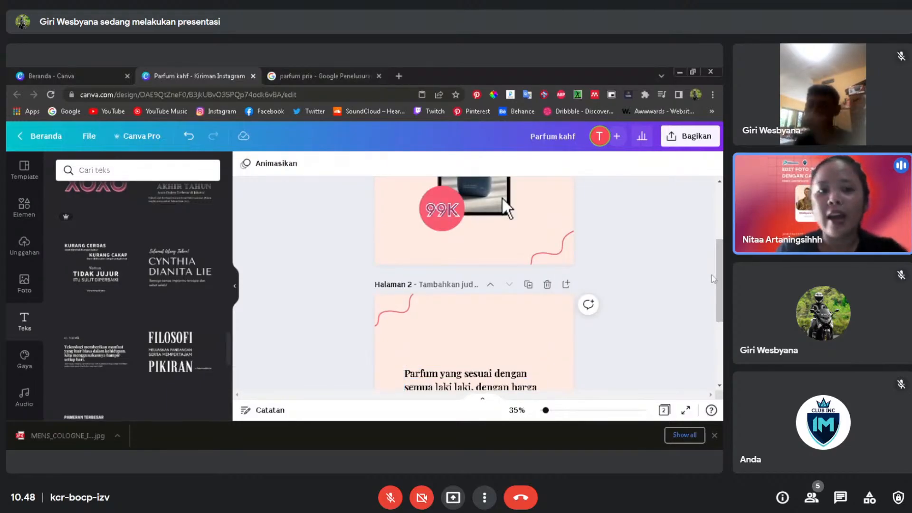
drag(718, 278, 708, 242)
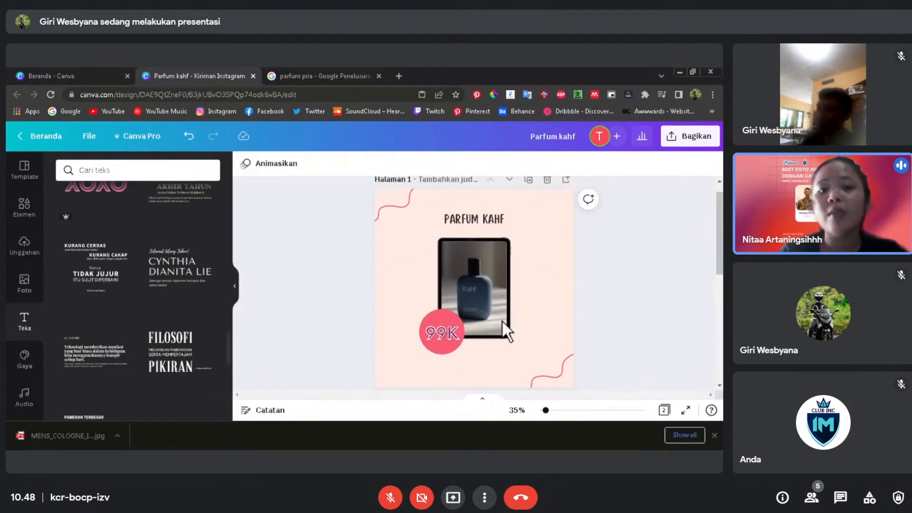